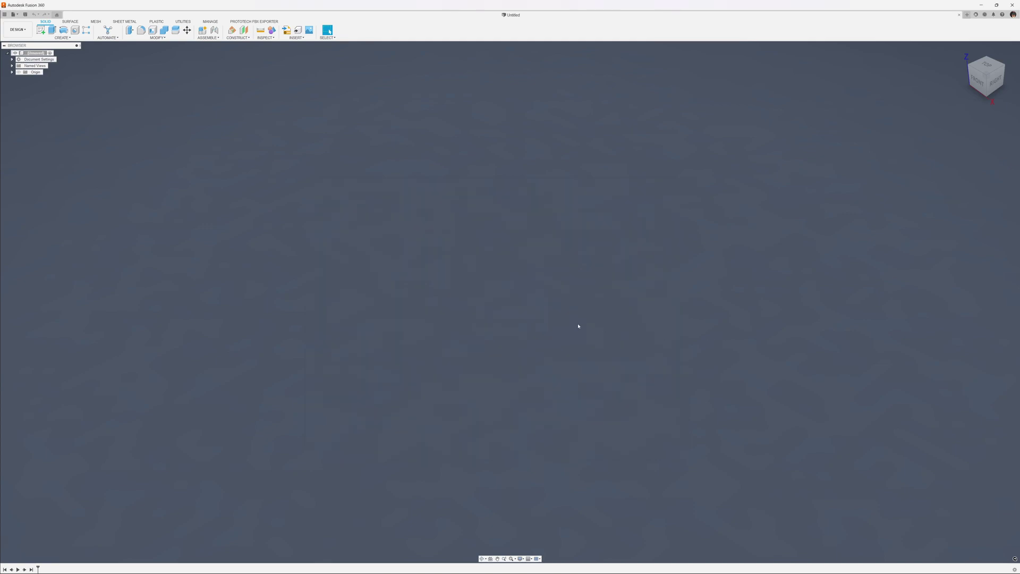
Step: Switch to the browser and review the forum thread on faceting a ring, including the reference images and replies
{"action": "key", "text": "alt+Tab"}
{"action": "key", "text": "alt+Tab"}
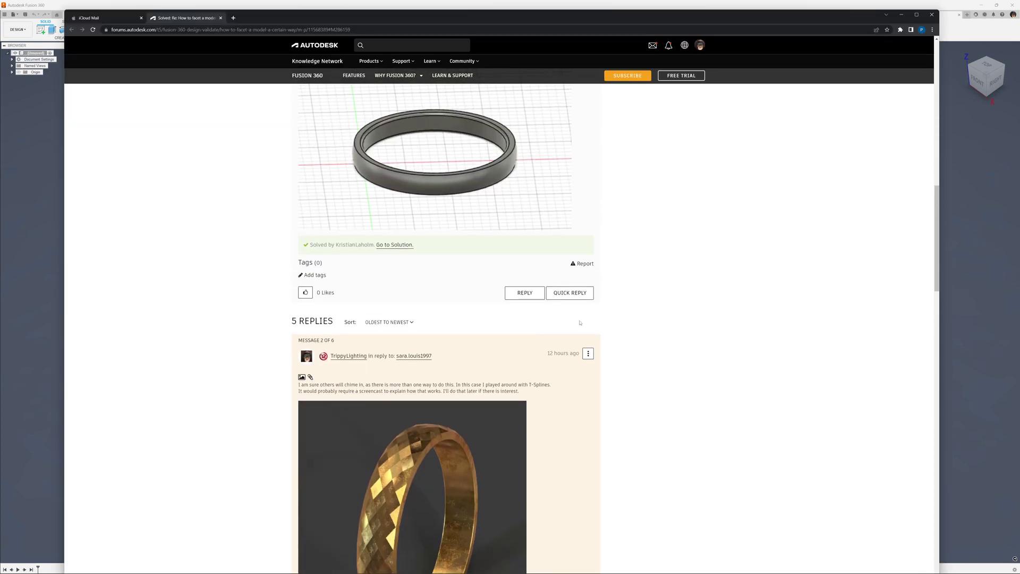
{"action": "scroll", "coordinate": [580, 322], "scroll_direction": "up", "scroll_amount": 10}
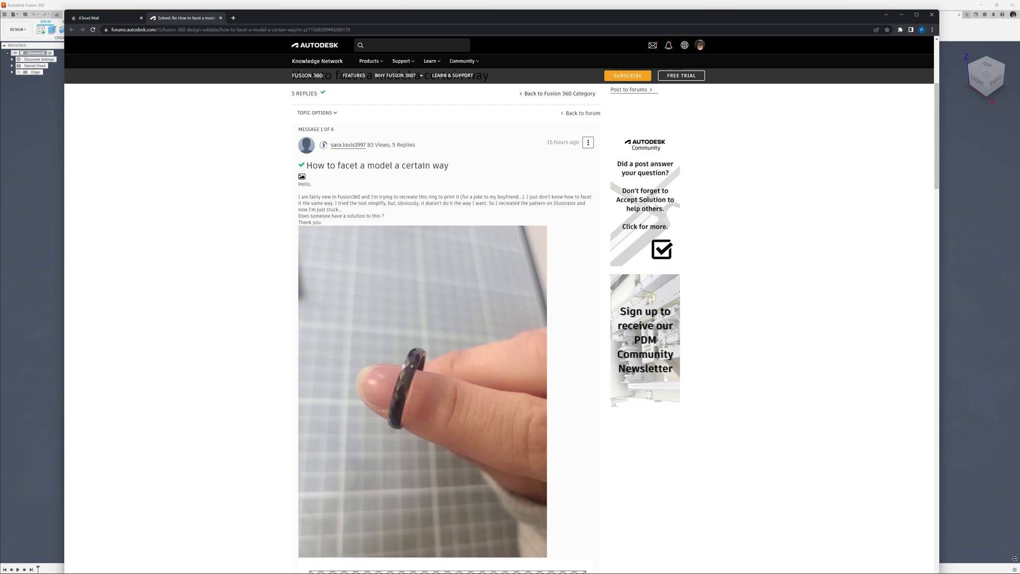
{"action": "scroll", "coordinate": [412, 365], "scroll_direction": "down", "scroll_amount": 12}
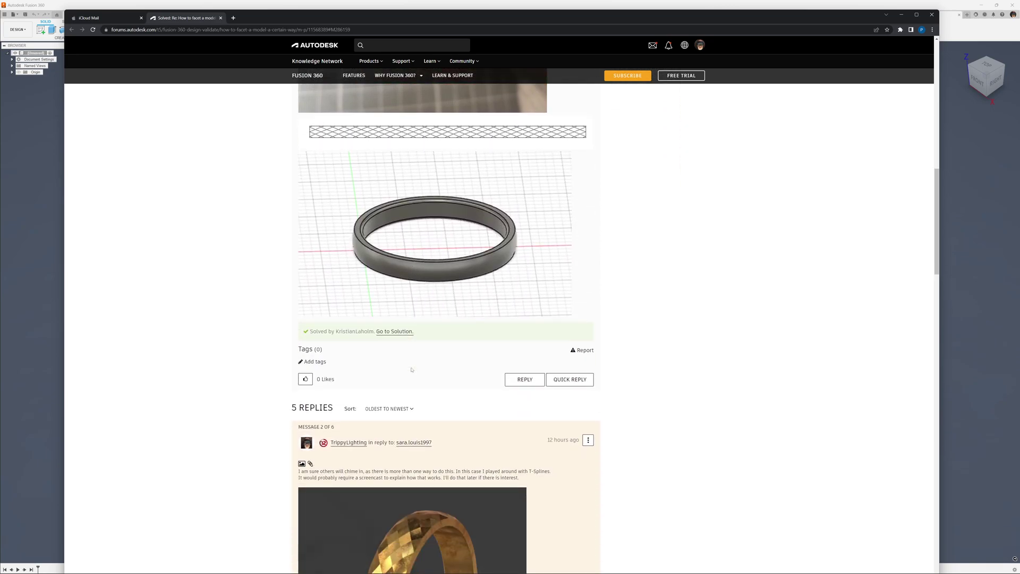
{"action": "scroll", "coordinate": [411, 371], "scroll_direction": "down", "scroll_amount": 8}
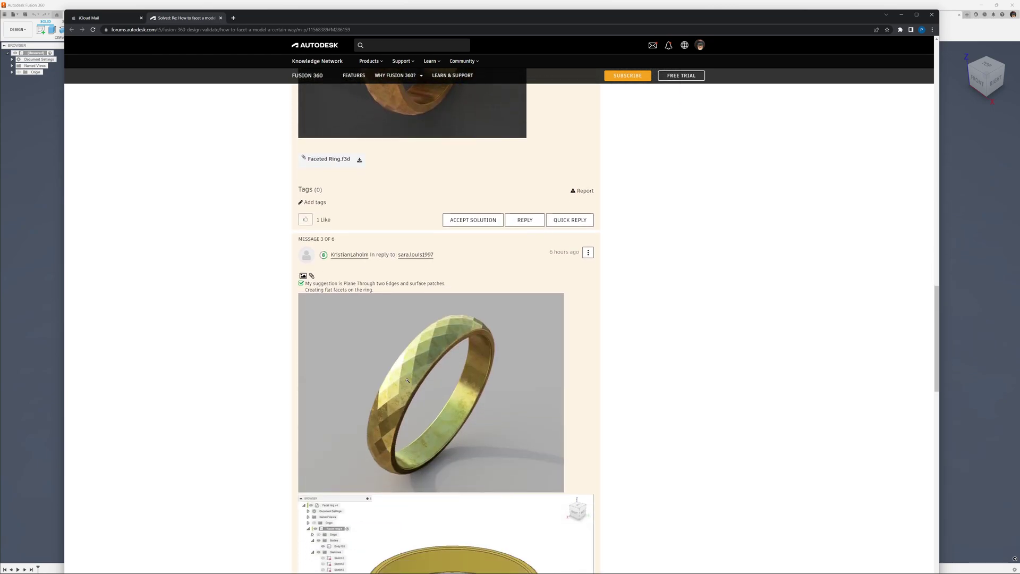
{"action": "scroll", "coordinate": [413, 357], "scroll_direction": "down", "scroll_amount": 10}
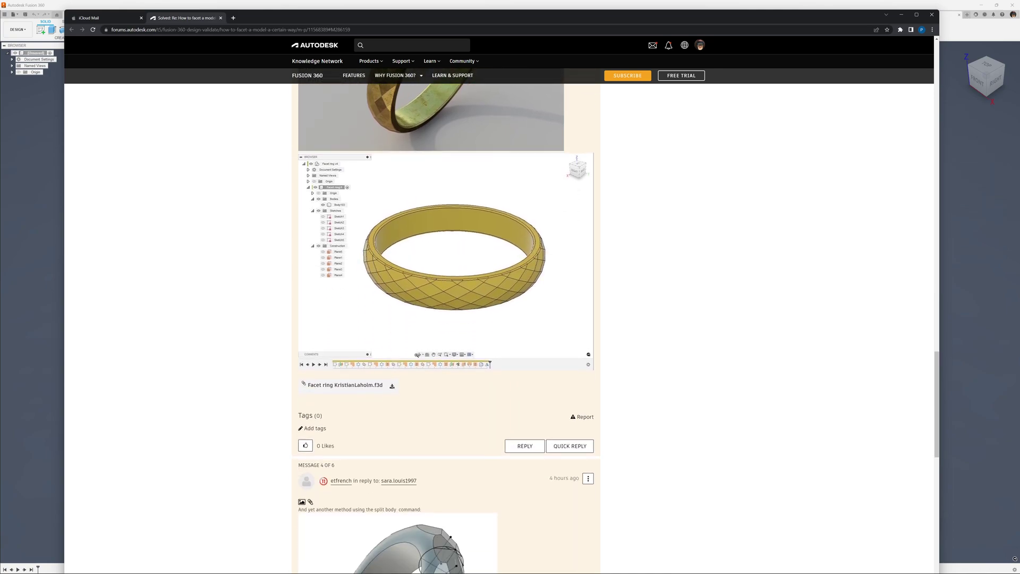
{"action": "scroll", "coordinate": [349, 273], "scroll_direction": "up", "scroll_amount": 3}
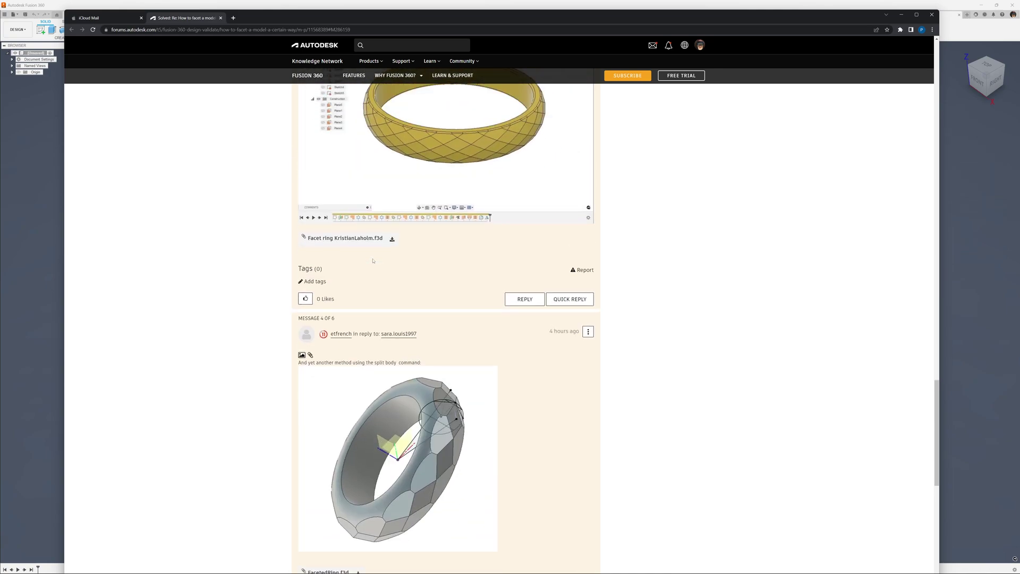
{"action": "scroll", "coordinate": [366, 292], "scroll_direction": "down", "scroll_amount": 2}
{"action": "scroll", "coordinate": [384, 318], "scroll_direction": "up", "scroll_amount": 4}
{"action": "scroll", "coordinate": [384, 317], "scroll_direction": "up", "scroll_amount": 13}
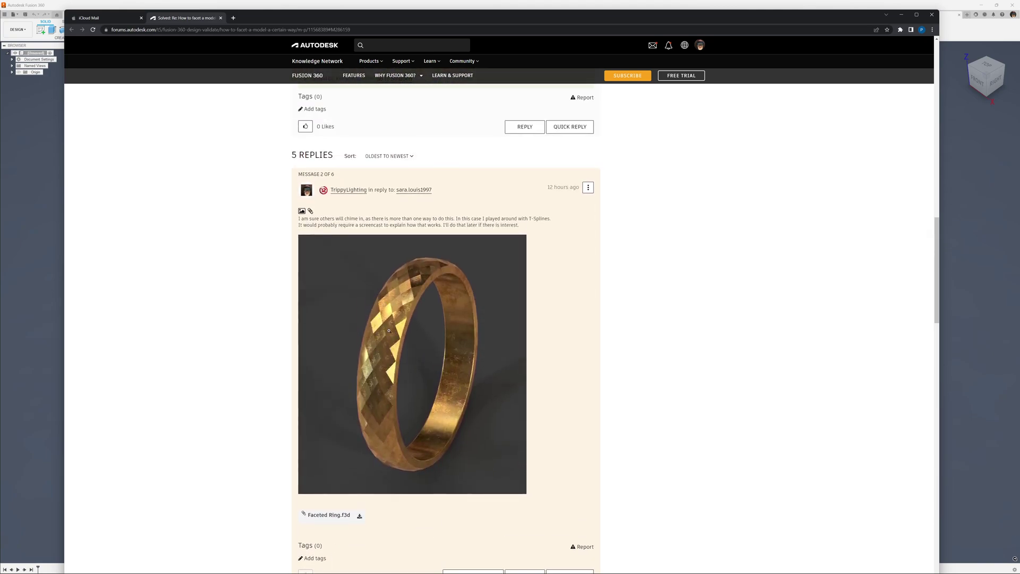
{"action": "scroll", "coordinate": [389, 331], "scroll_direction": "up", "scroll_amount": 15}
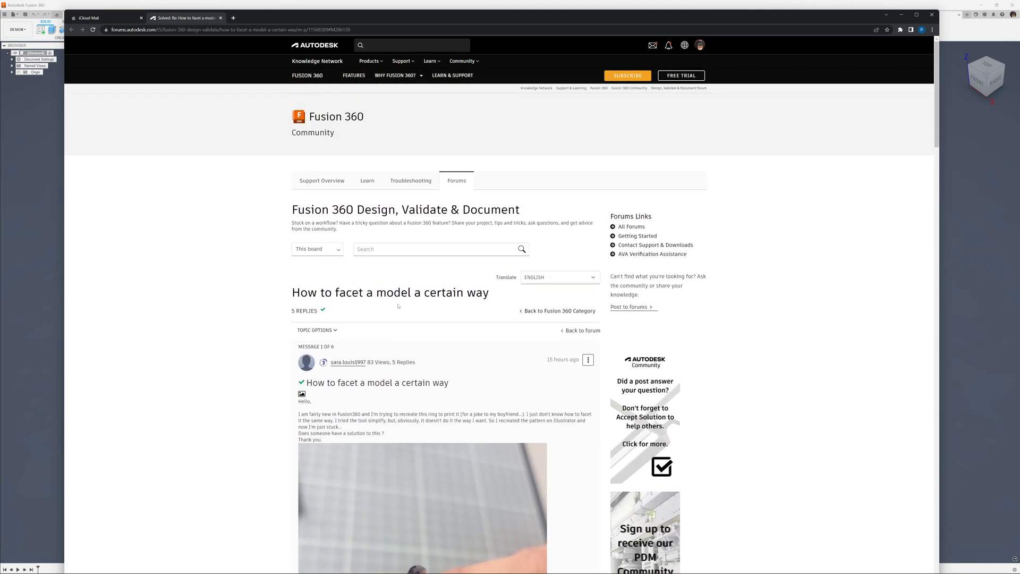
Step: Return to Fusion 360 and start a new T-spline form in the untitled design
{"action": "left_click", "coordinate": [32, 155]}
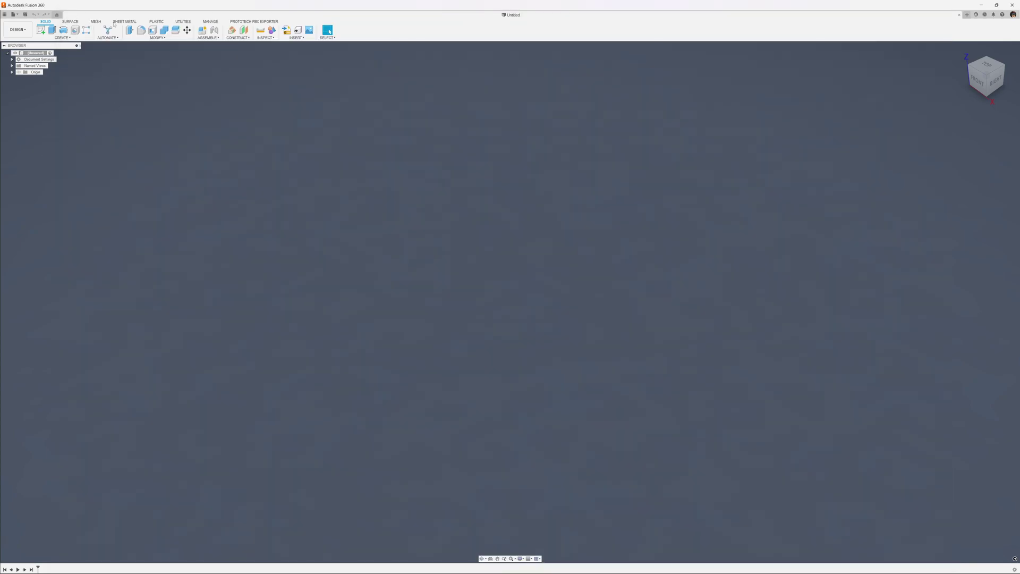
{"action": "left_click", "coordinate": [68, 22]}
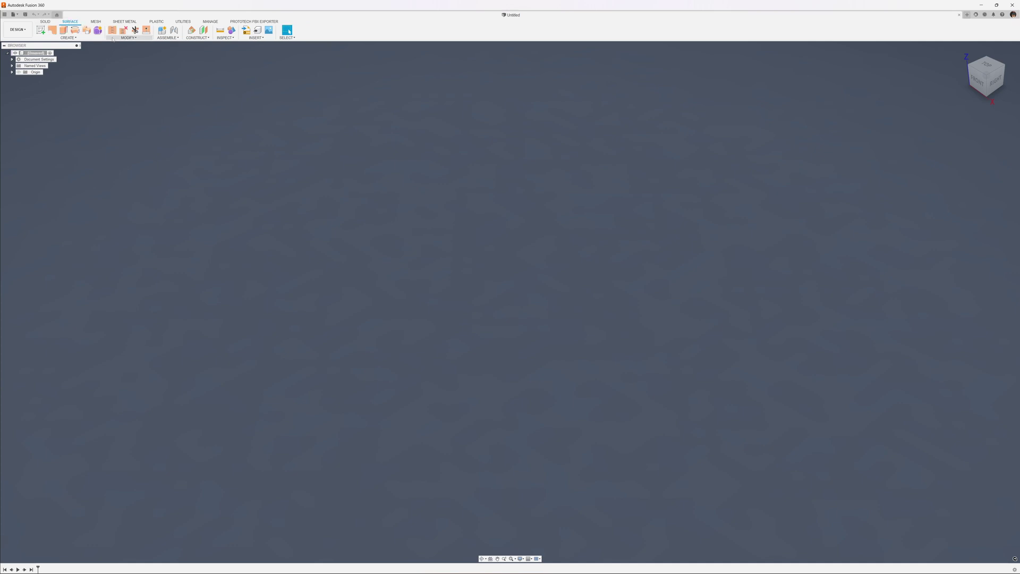
{"action": "left_click", "coordinate": [98, 31]}
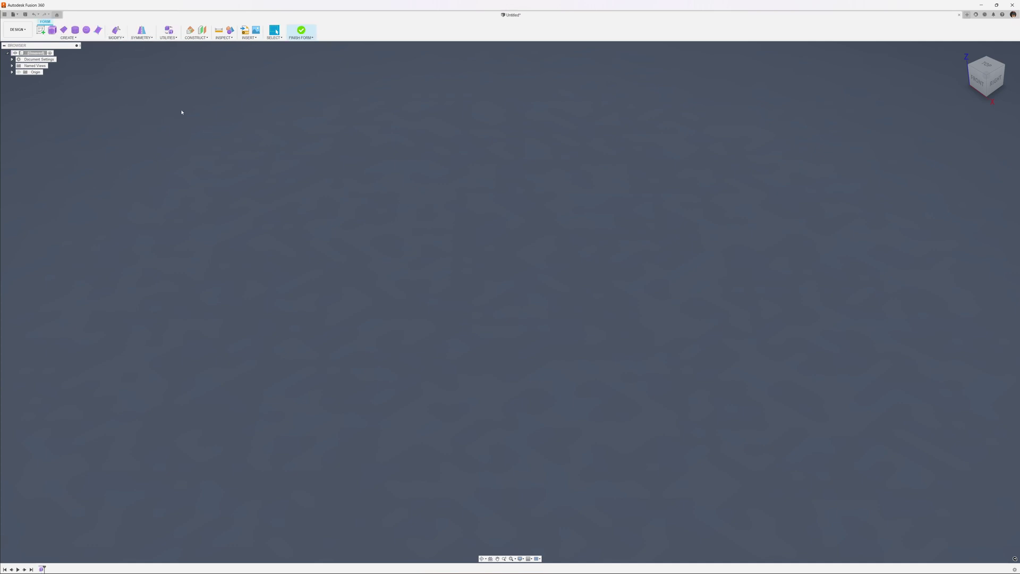
Step: Create a form cylinder centred on the origin of the ground plane with a 23 mm diameter and 4 mm height
{"action": "left_click", "coordinate": [75, 30]}
{"action": "left_click", "coordinate": [552, 293]}
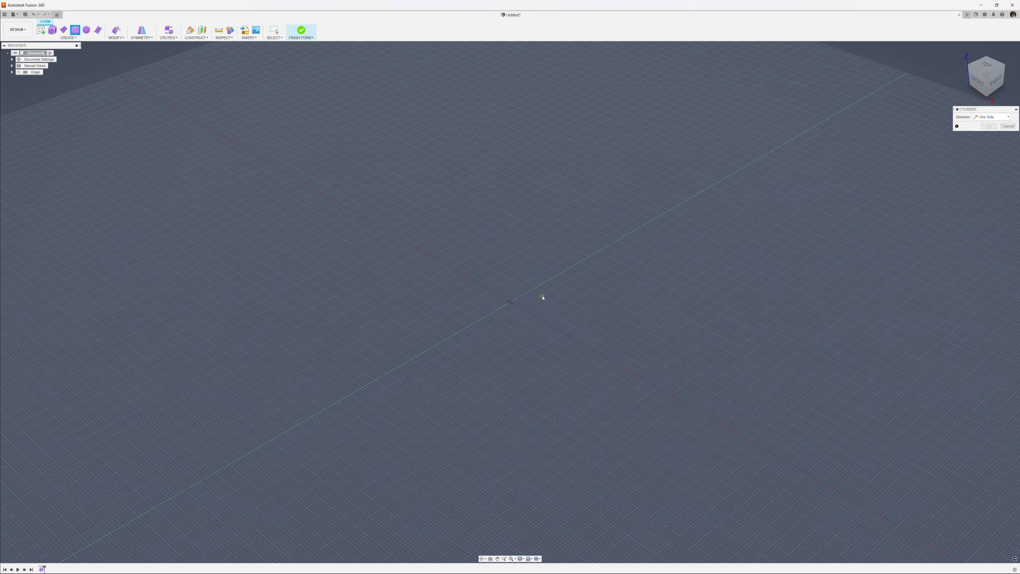
{"action": "left_click", "coordinate": [511, 303]}
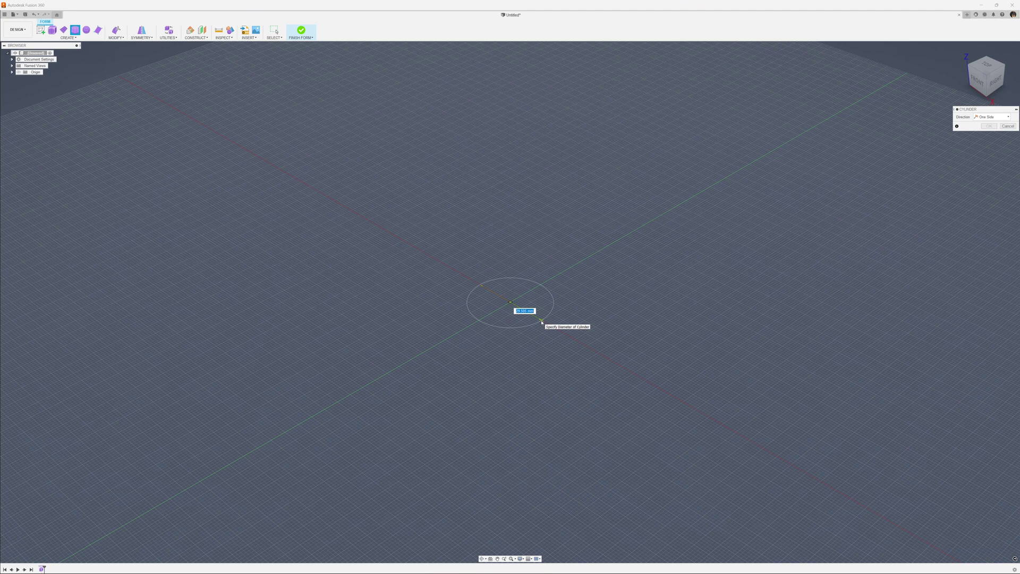
{"action": "type", "text": "23"}
{"action": "key", "text": "Tab"}
{"action": "key", "text": "Return"}
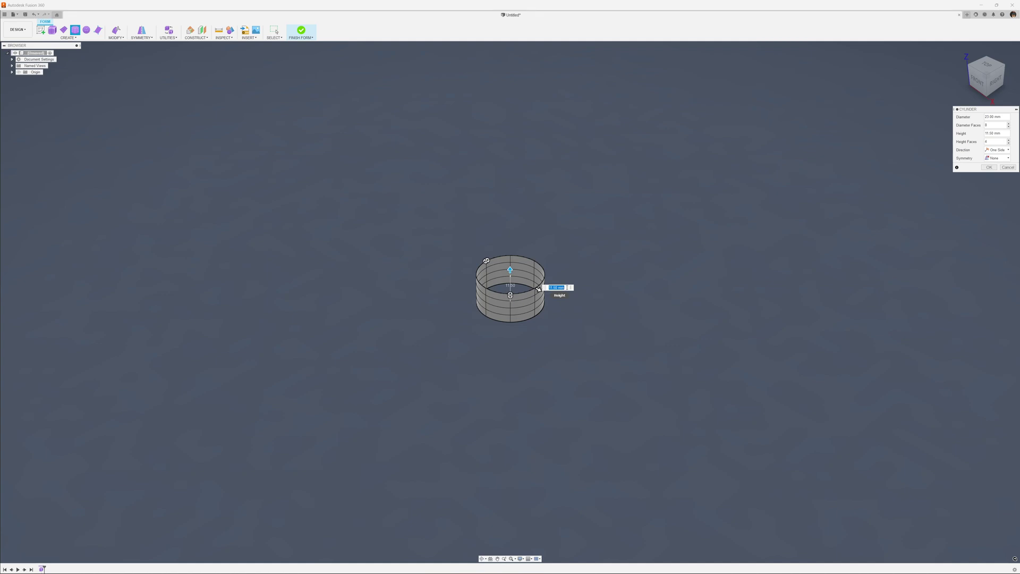
{"action": "type", "text": "4"}
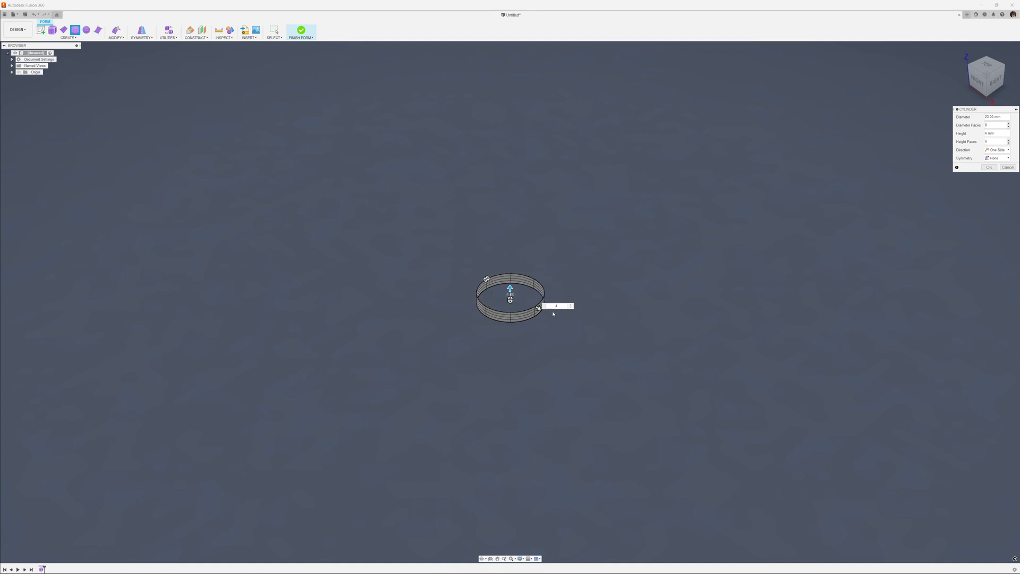
Step: Increase the cylinder's diameter faces for a dense grid, use 4 height faces, and accept the cylinder
{"action": "scroll", "coordinate": [515, 301], "scroll_direction": "up", "scroll_amount": 5}
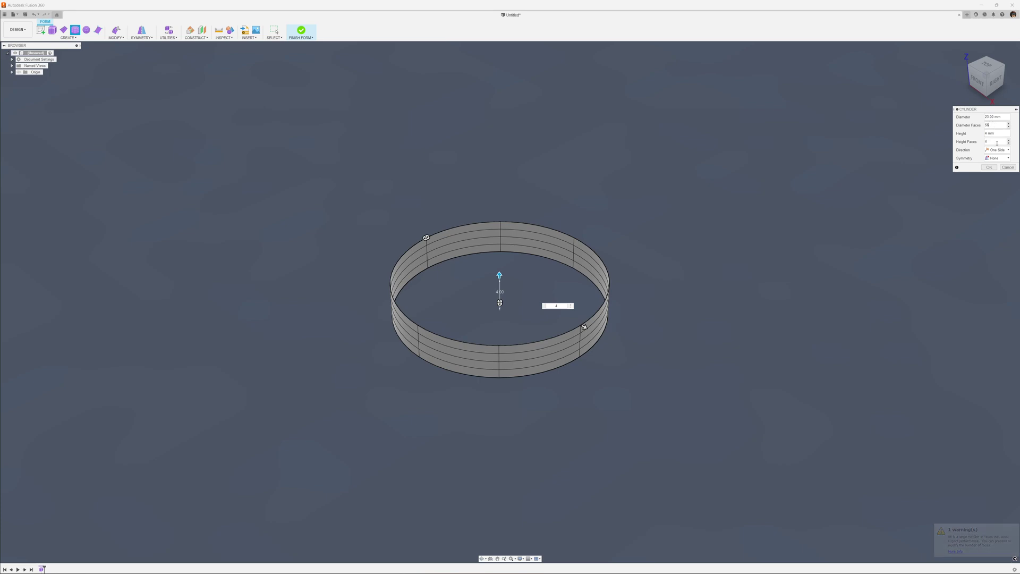
{"action": "left_click", "coordinate": [997, 141]}
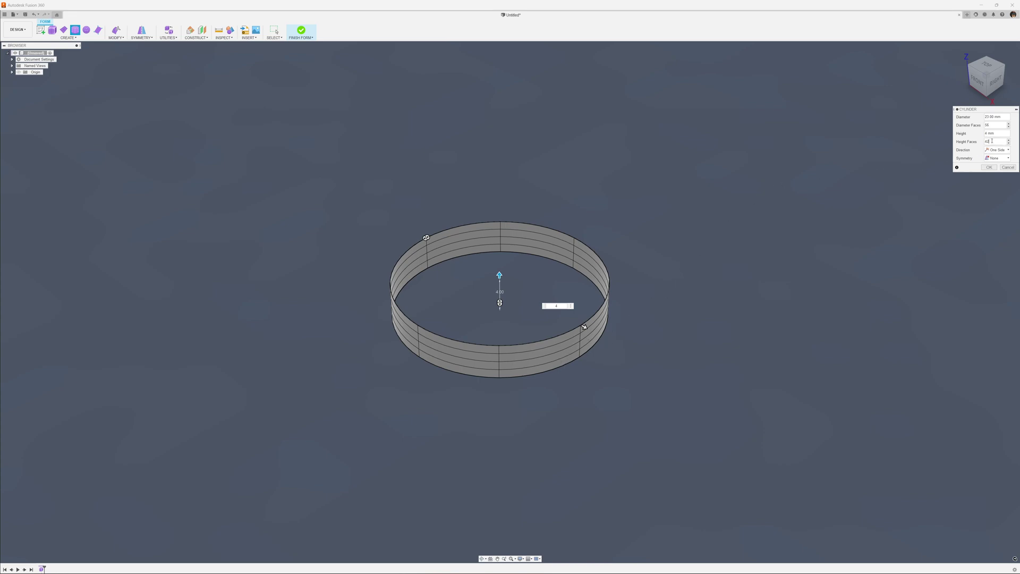
{"action": "type", "text": "0"}
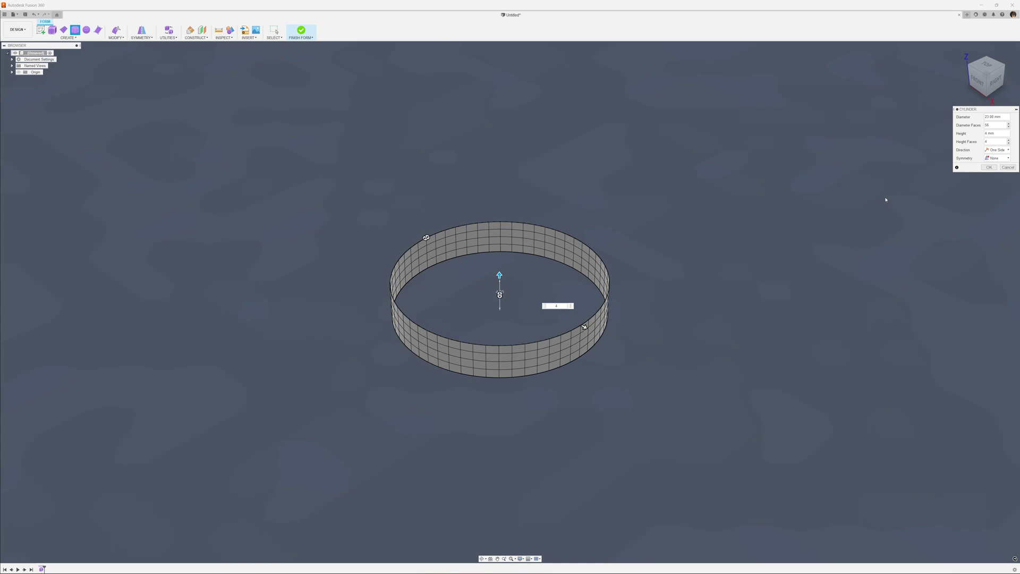
{"action": "left_click", "coordinate": [989, 167]}
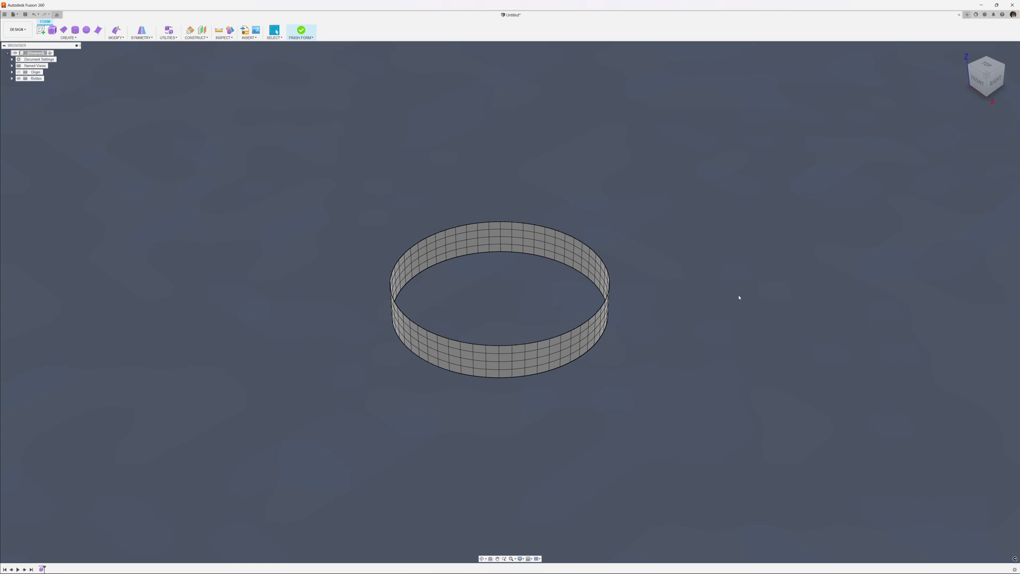
Step: Show the origin and move the whole ring body down along Z by half its height to centre it on the origin
{"action": "left_click", "coordinate": [19, 73]}
{"action": "middle_click_drag", "start_coordinate": [173, 239], "coordinate": [185, 201], "text": "shift"}
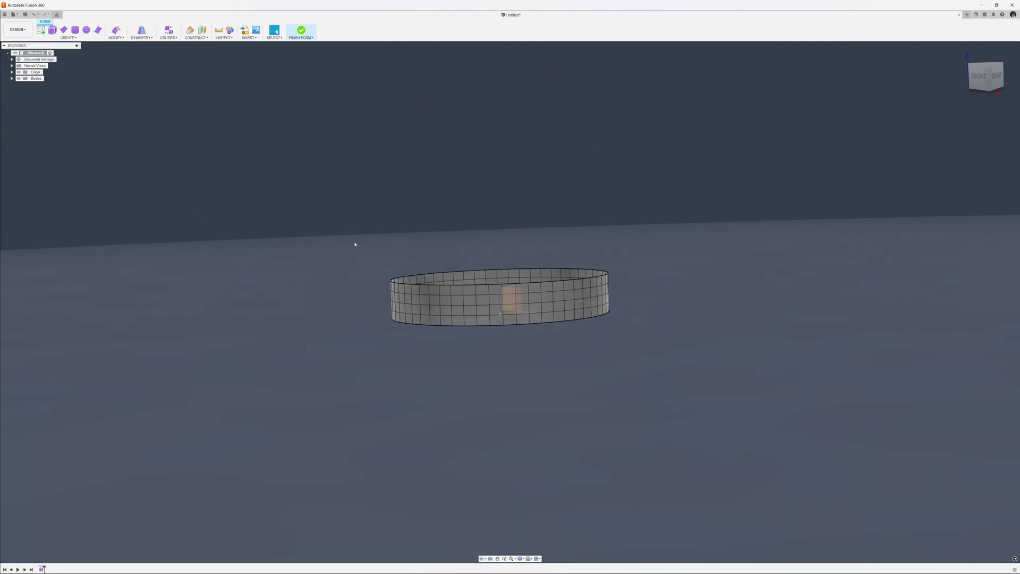
{"action": "left_click", "coordinate": [519, 310]}
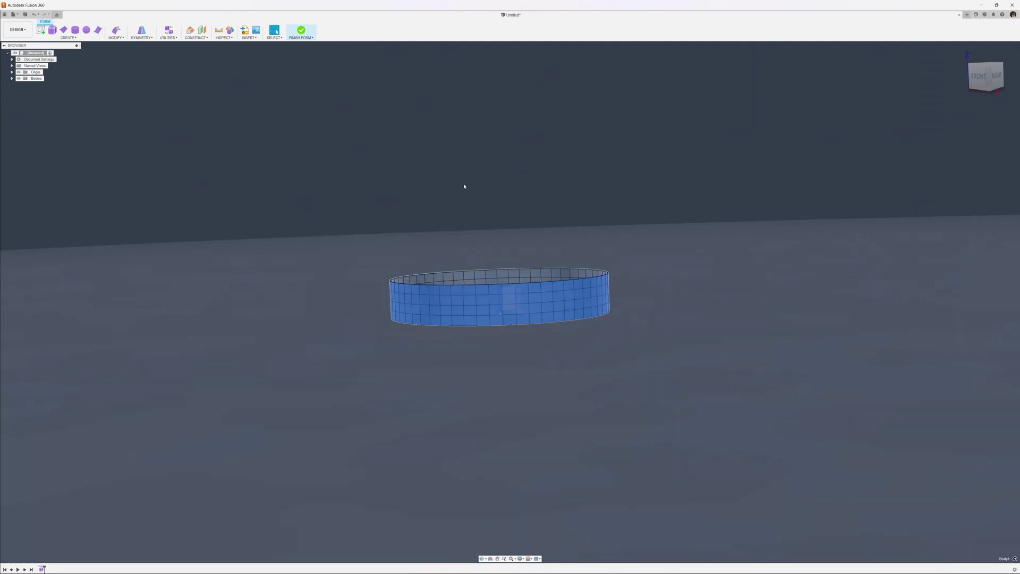
{"action": "middle_click_drag", "start_coordinate": [465, 186], "coordinate": [526, 198], "text": "shift"}
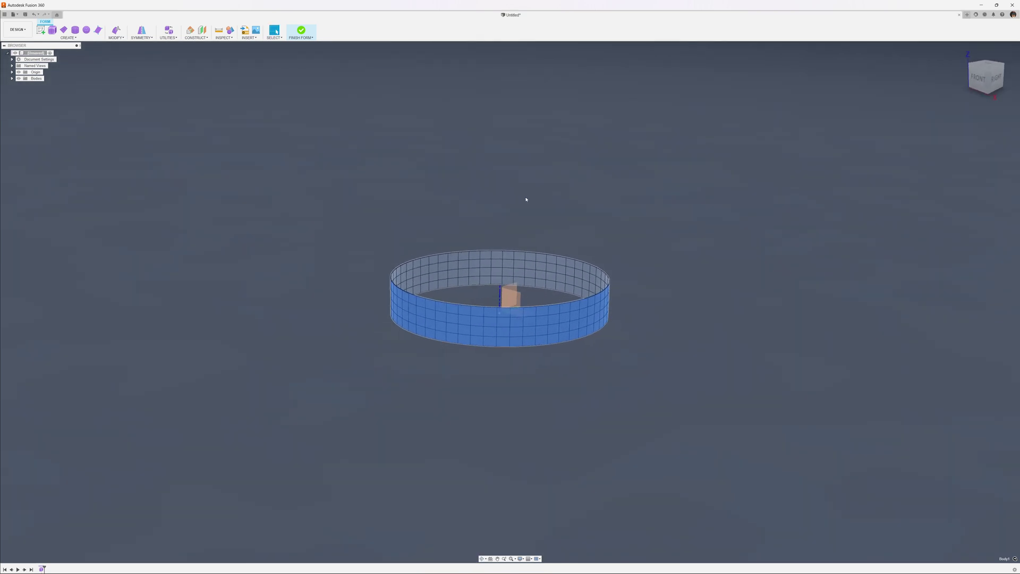
{"action": "right_click", "coordinate": [600, 201]}
{"action": "left_click", "coordinate": [623, 192]}
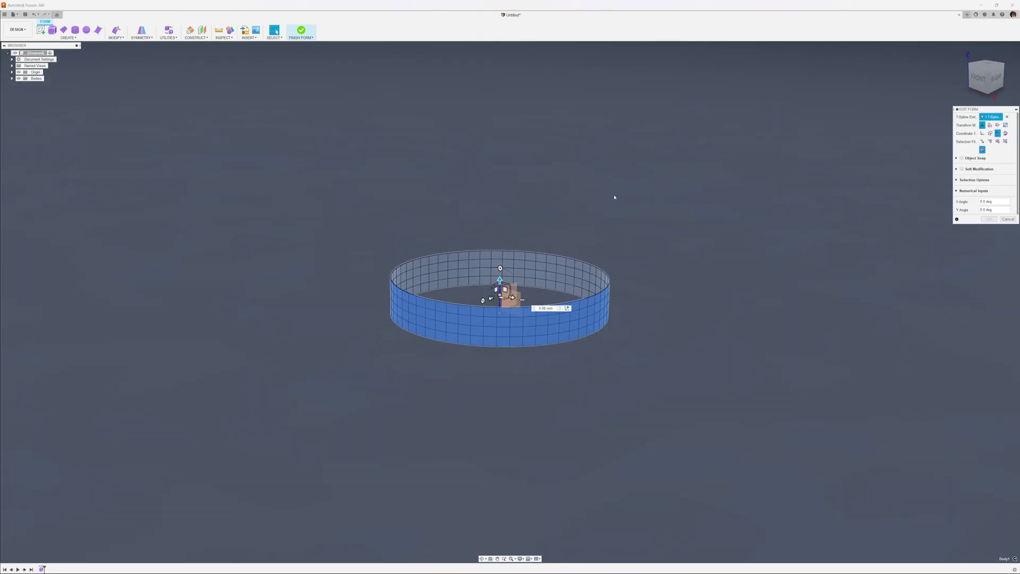
{"action": "left_click_drag", "start_coordinate": [499, 280], "coordinate": [500, 281]}
{"action": "key", "text": "BackSpace"}
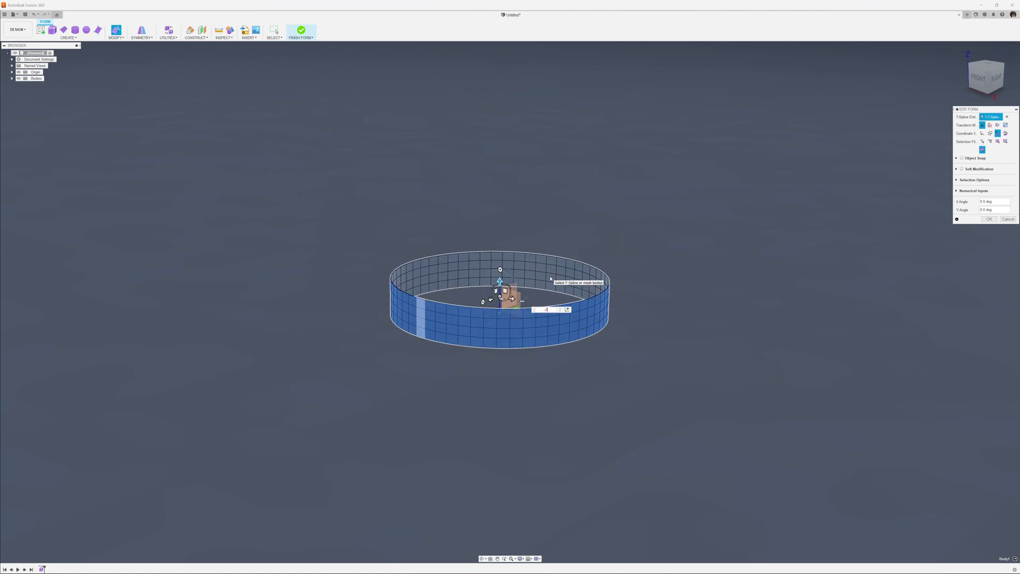
{"action": "key", "text": "Return"}
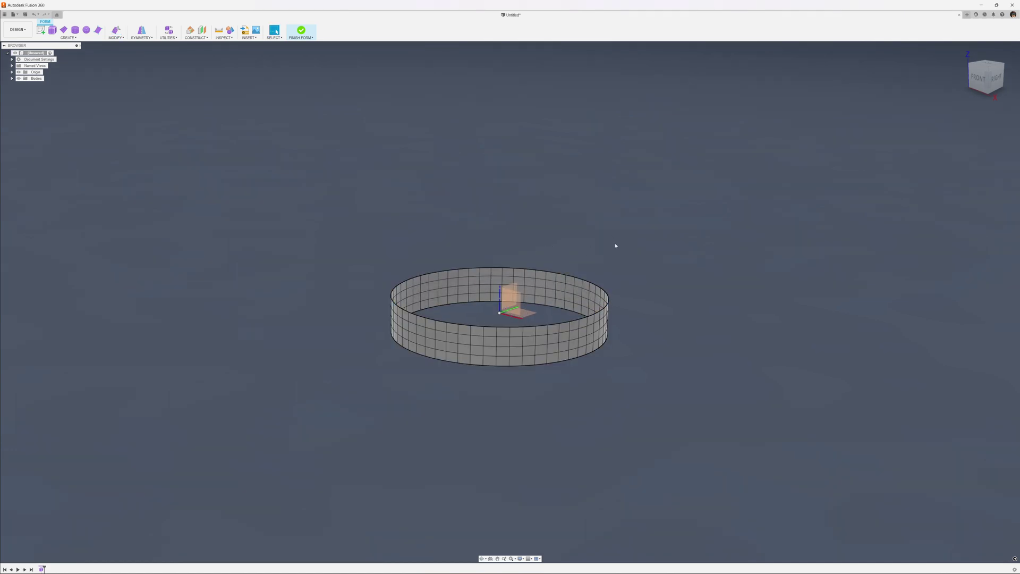
Step: Insert points through neighbouring grid vertices at the front of the ring to form a closed diamond across four faces
{"action": "middle_click_drag", "start_coordinate": [616, 245], "coordinate": [572, 288], "text": "shift"}
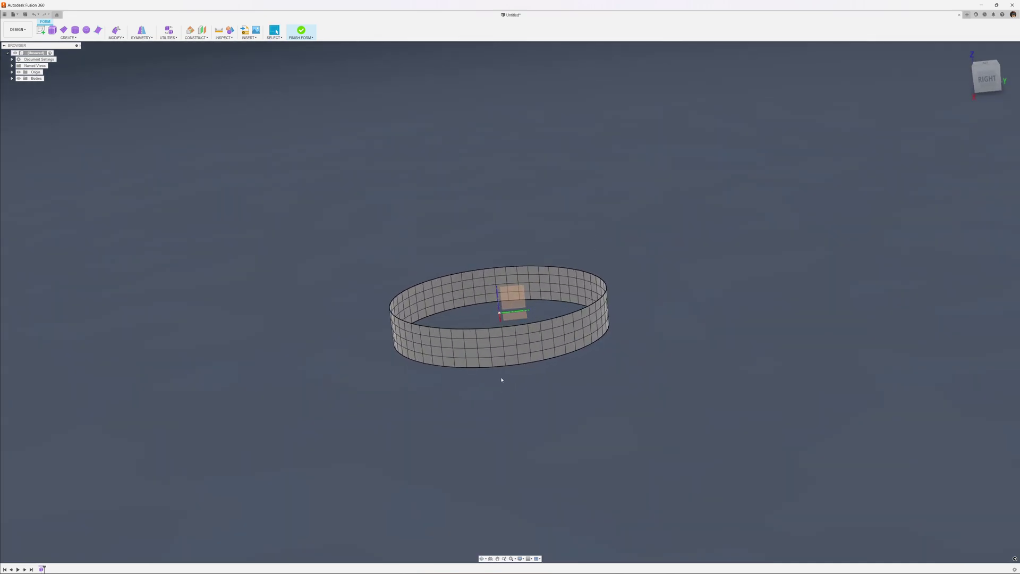
{"action": "scroll", "coordinate": [502, 380], "scroll_direction": "up", "scroll_amount": 3}
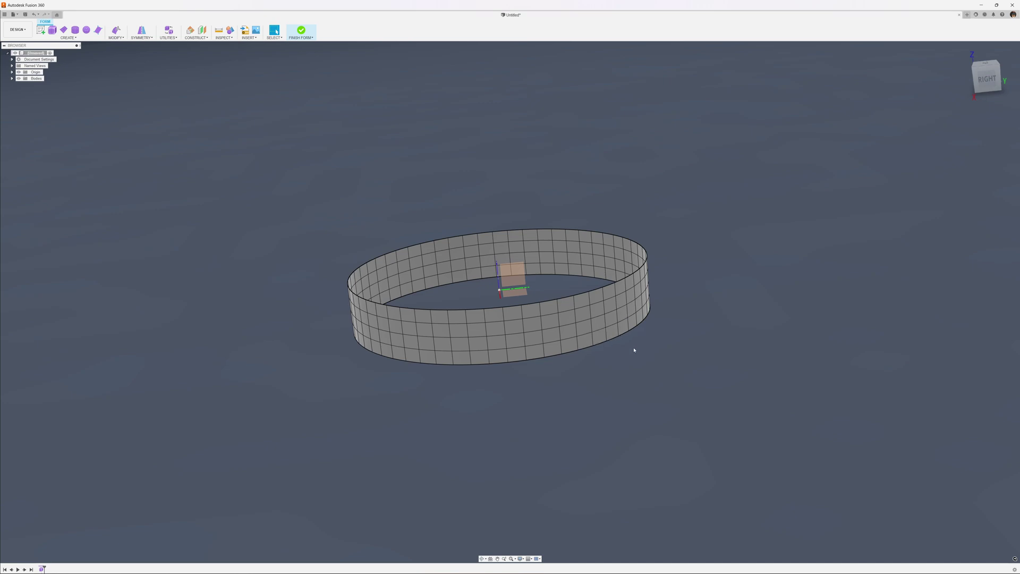
{"action": "middle_click_drag", "start_coordinate": [633, 350], "coordinate": [531, 298], "text": "shift"}
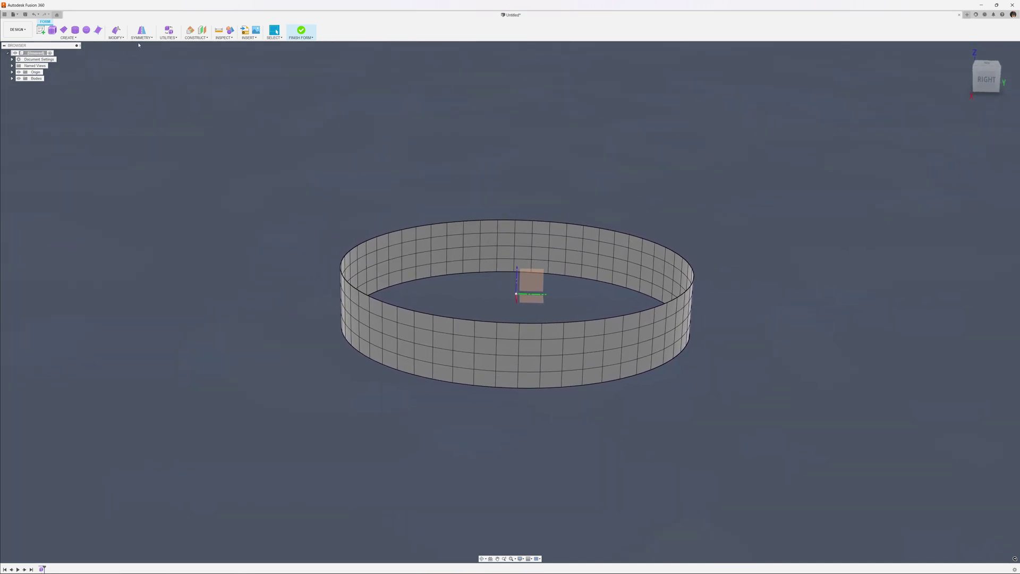
{"action": "left_click", "coordinate": [116, 33]}
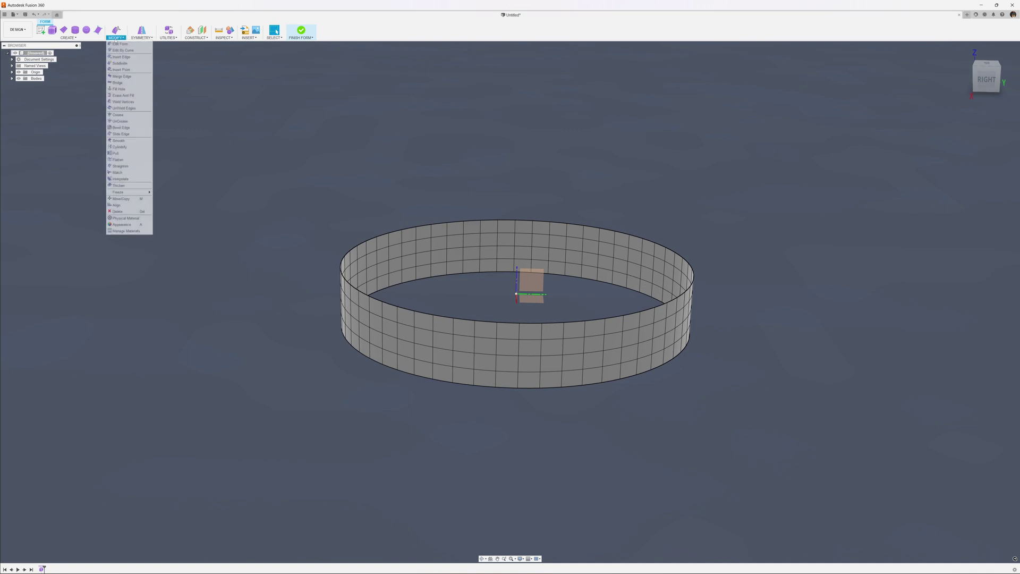
{"action": "left_click", "coordinate": [120, 70]}
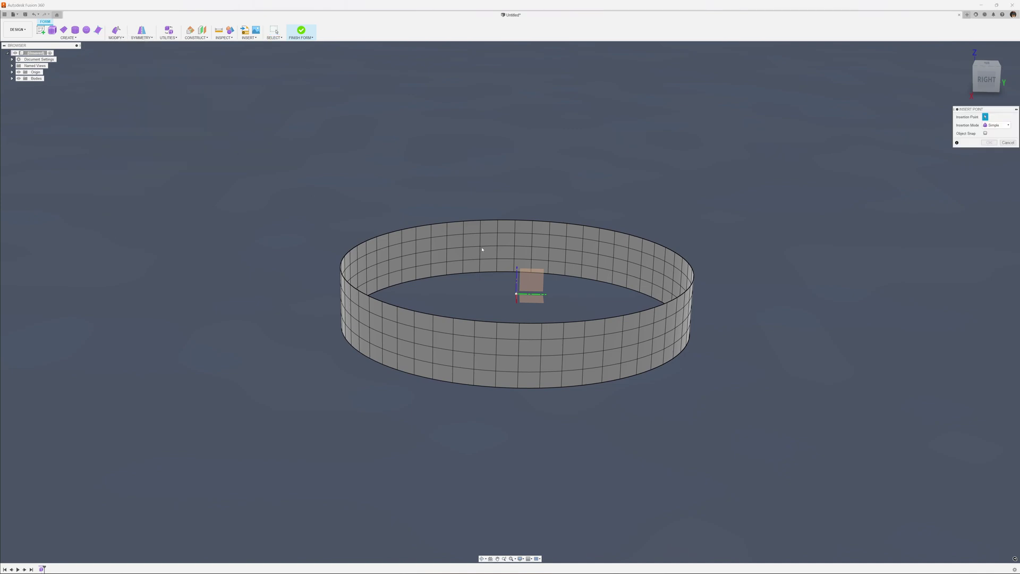
{"action": "left_click", "coordinate": [496, 354]}
{"action": "left_click", "coordinate": [519, 339]}
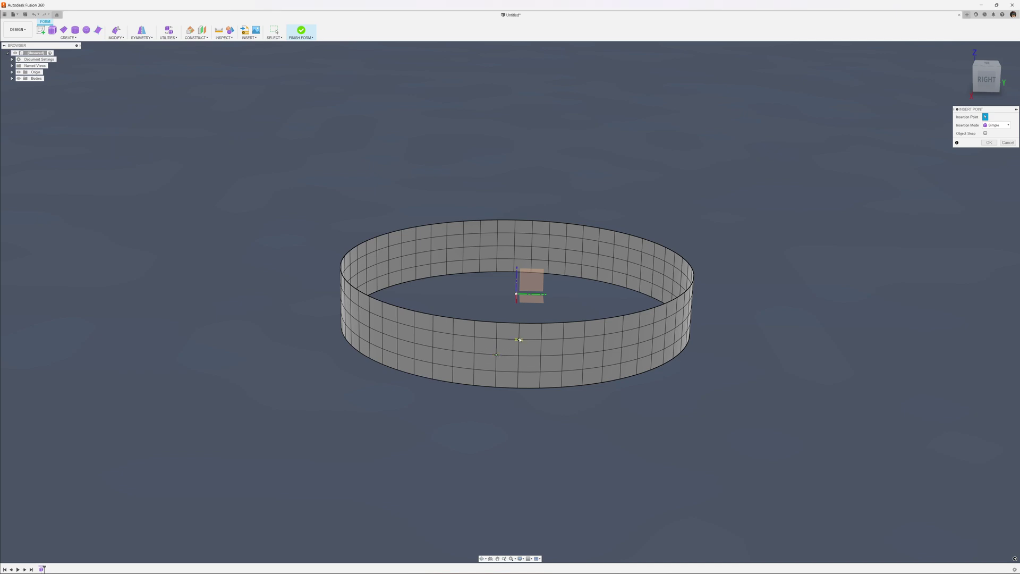
{"action": "left_click", "coordinate": [540, 355]}
{"action": "left_click", "coordinate": [496, 354]}
{"action": "key", "text": "Return"}
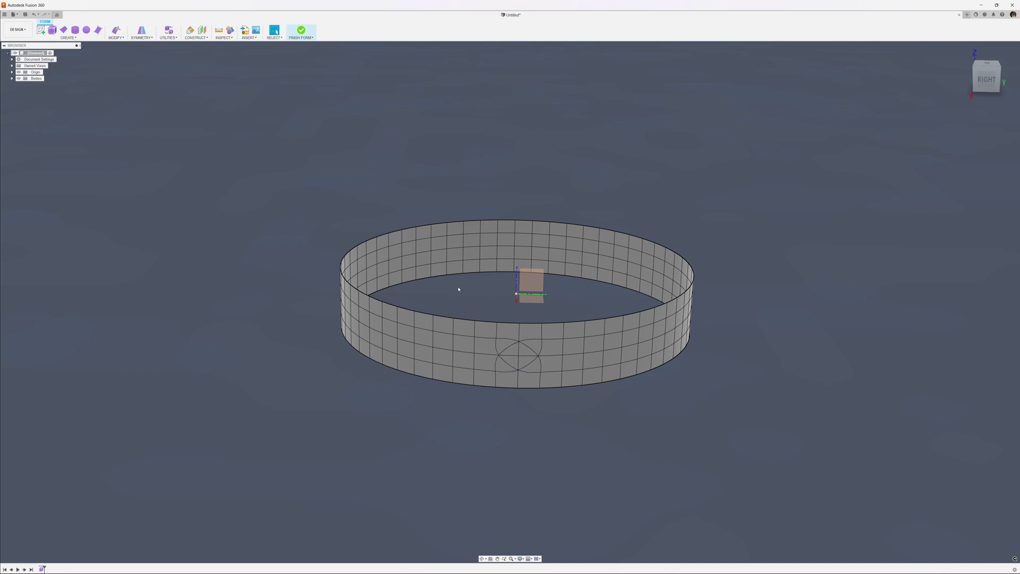
Step: Insert a zigzag of diagonal edges from the diamond's upper corner to the ring's upper rim and around to its lower rim
{"action": "right_click", "coordinate": [484, 300]}
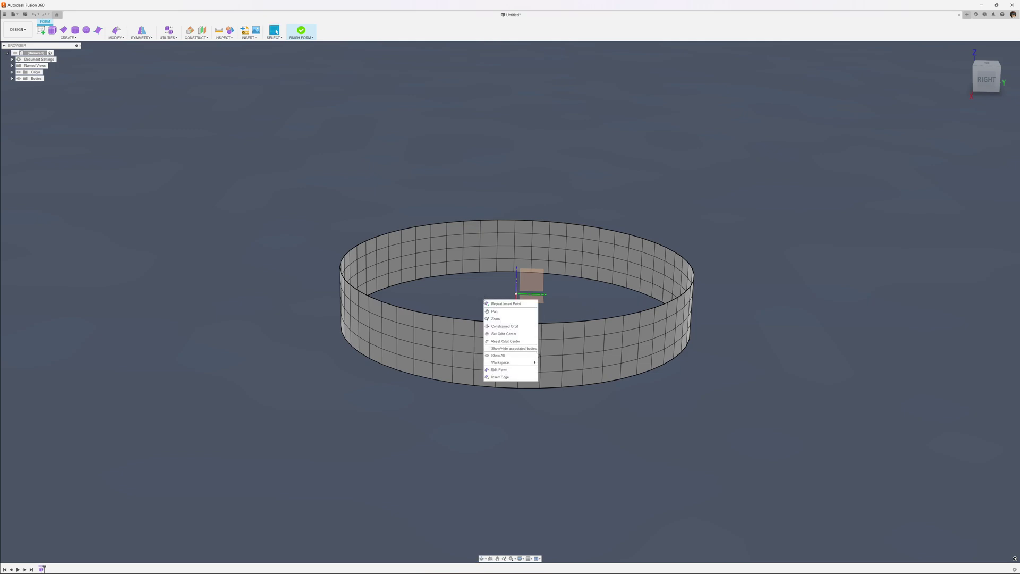
{"action": "left_click", "coordinate": [510, 305]}
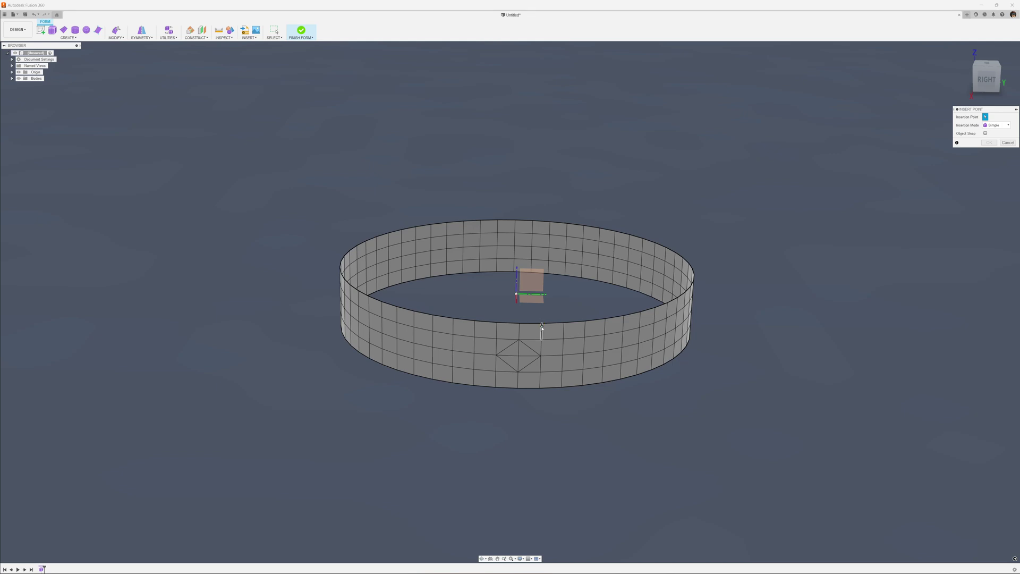
{"action": "left_click", "coordinate": [518, 338]}
{"action": "left_click", "coordinate": [542, 323]}
{"action": "left_click", "coordinate": [562, 371]}
{"action": "left_click", "coordinate": [539, 387]}
{"action": "left_click", "coordinate": [518, 373]}
{"action": "left_click", "coordinate": [495, 387]}
{"action": "key", "text": "Return"}
Step: Insert the remaining diagonal edge from the first diamond's upper corner to the neighbouring vertex on the ring's upper rim
{"action": "right_click", "coordinate": [502, 292]}
{"action": "left_click", "coordinate": [509, 298]}
{"action": "left_click", "coordinate": [518, 338]}
{"action": "left_click", "coordinate": [497, 322]}
{"action": "key", "text": "Return"}
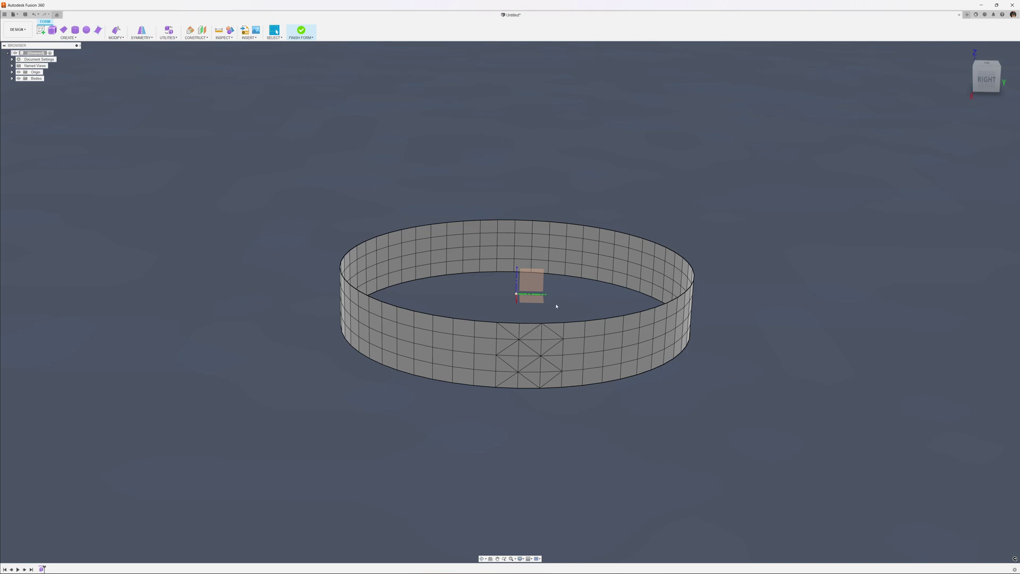
Step: Delete the ring's plain faces on both sides and around the back, keeping the front patch with the diagonal edges
{"action": "left_click_drag", "start_coordinate": [602, 303], "coordinate": [575, 409]}
{"action": "key", "text": "Delete"}
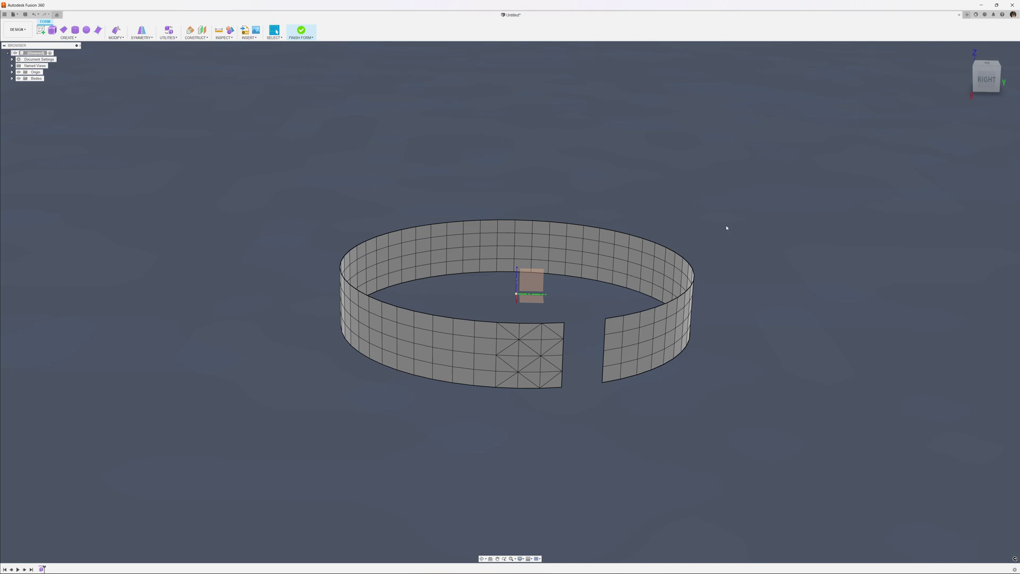
{"action": "left_click_drag", "start_coordinate": [725, 221], "coordinate": [597, 397]}
{"action": "key", "text": "Delete"}
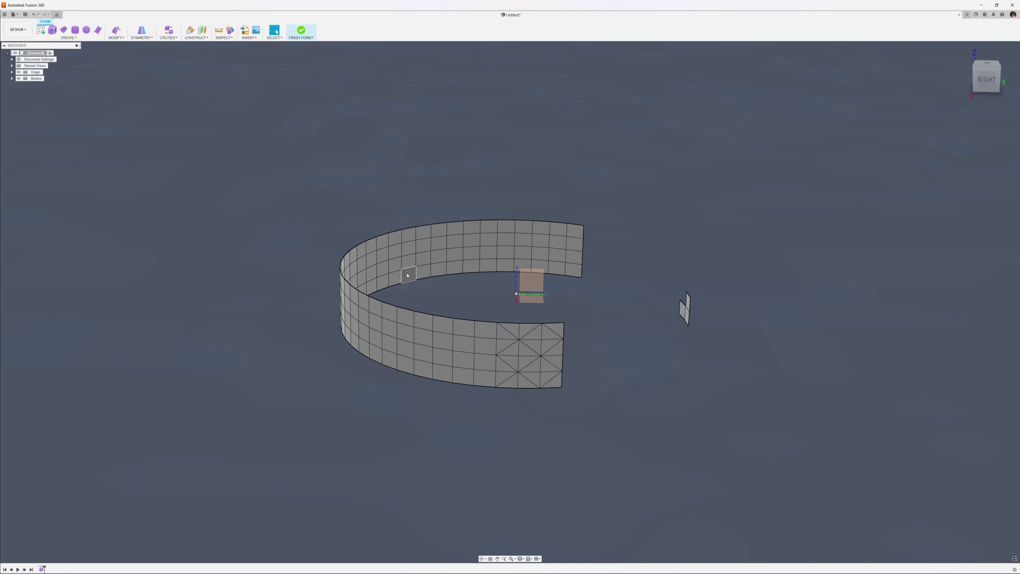
{"action": "left_click_drag", "start_coordinate": [481, 314], "coordinate": [439, 410]}
{"action": "key", "text": "Delete"}
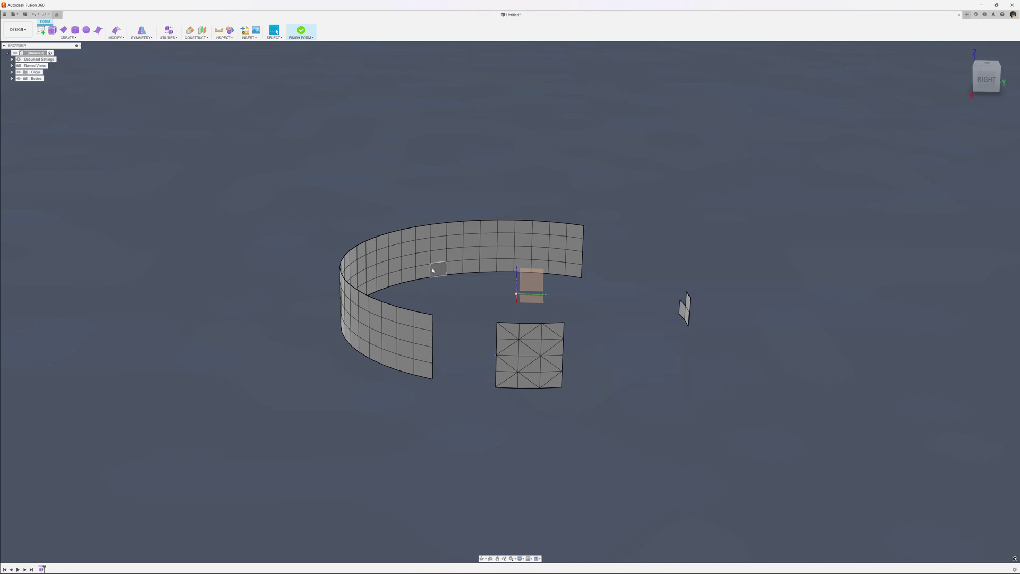
{"action": "double_click", "coordinate": [422, 248]}
{"action": "key", "text": "Delete"}
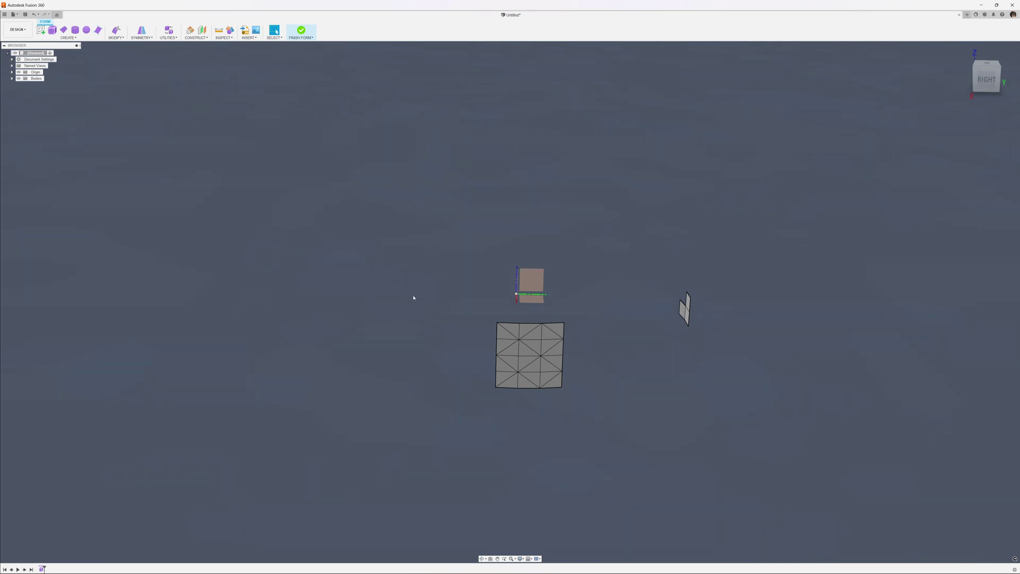
{"action": "left_click", "coordinate": [141, 37]}
{"action": "left_click", "coordinate": [146, 65]}
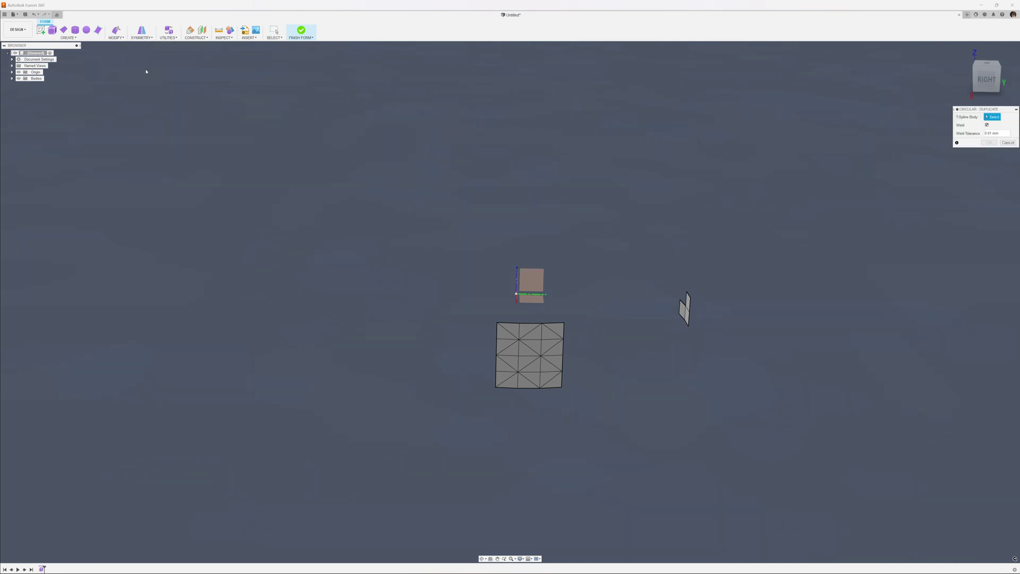
{"action": "middle_click_drag", "start_coordinate": [598, 317], "coordinate": [576, 154], "text": "shift"}
{"action": "middle_click_drag", "start_coordinate": [276, 147], "coordinate": [319, 170], "text": "shift"}
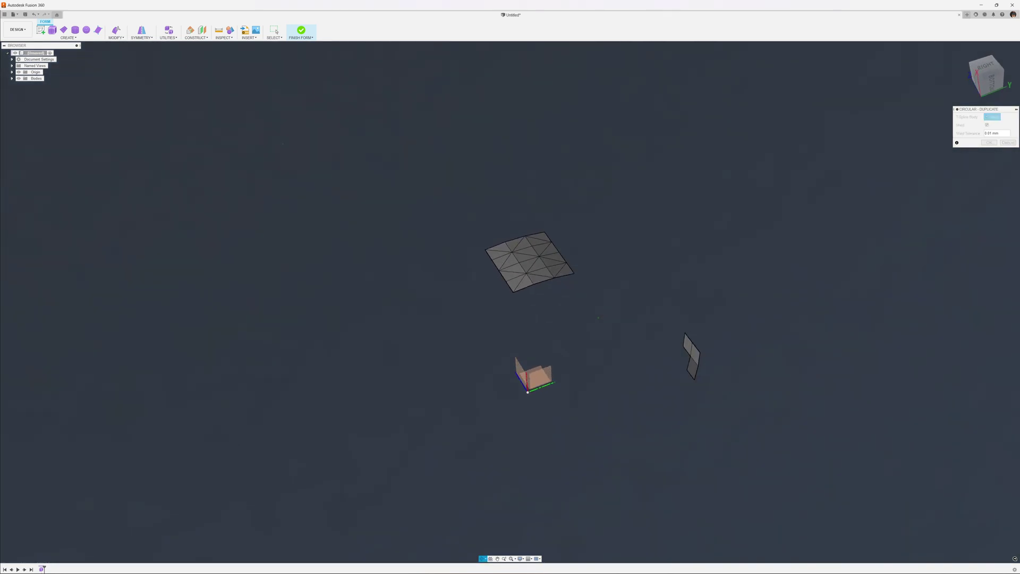
{"action": "left_click", "coordinate": [518, 242]}
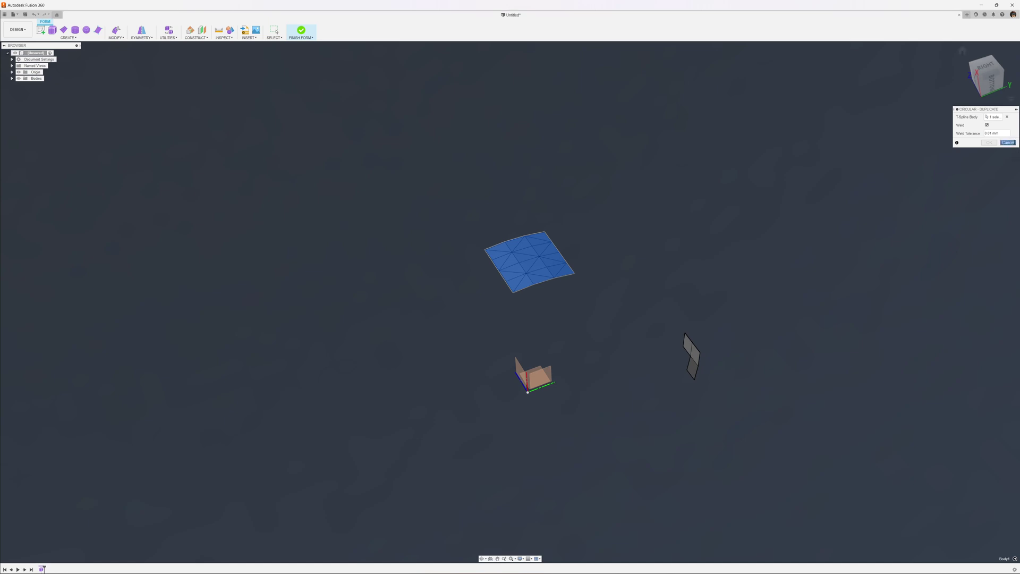
{"action": "left_click", "coordinate": [1008, 142]}
Step: Delete the stray leftover faces beside the patch and the outer triangular faces along both its sides, leaving matching zigzag borders
{"action": "middle_click_drag", "start_coordinate": [758, 212], "coordinate": [746, 221], "text": "shift"}
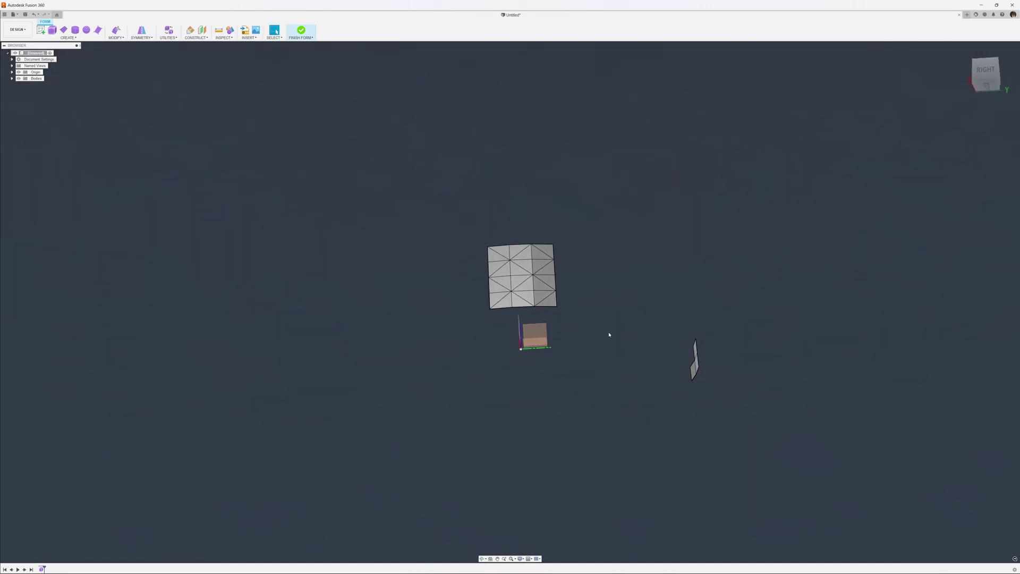
{"action": "left_click_drag", "start_coordinate": [739, 324], "coordinate": [676, 392]}
{"action": "key", "text": "Delete"}
{"action": "scroll", "coordinate": [550, 251], "scroll_direction": "up", "scroll_amount": 3}
{"action": "left_click", "coordinate": [547, 255]}
{"action": "left_click", "coordinate": [550, 287], "text": "shift"}
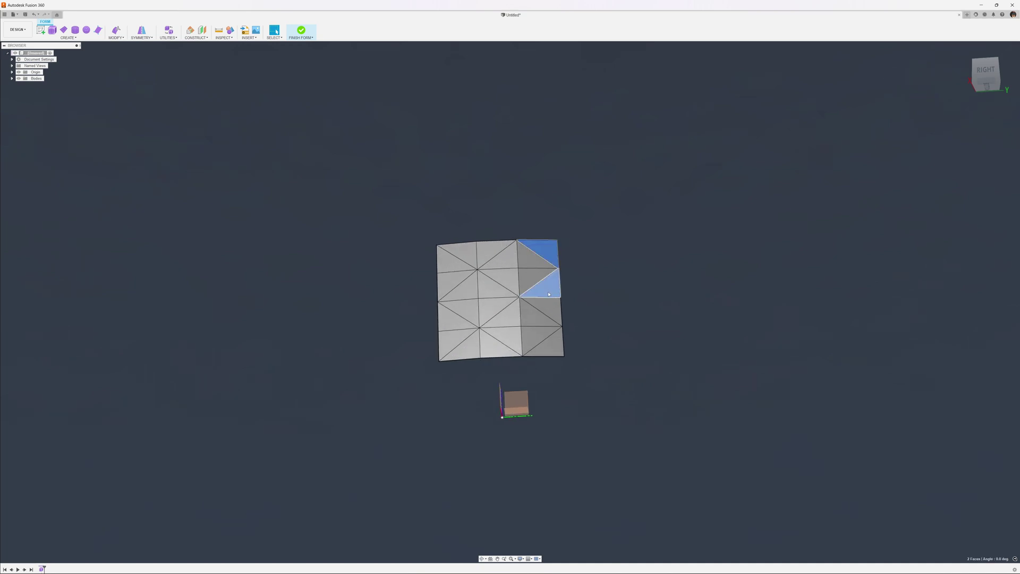
{"action": "left_click", "coordinate": [551, 311], "text": "shift"}
{"action": "left_click", "coordinate": [551, 351], "text": "shift"}
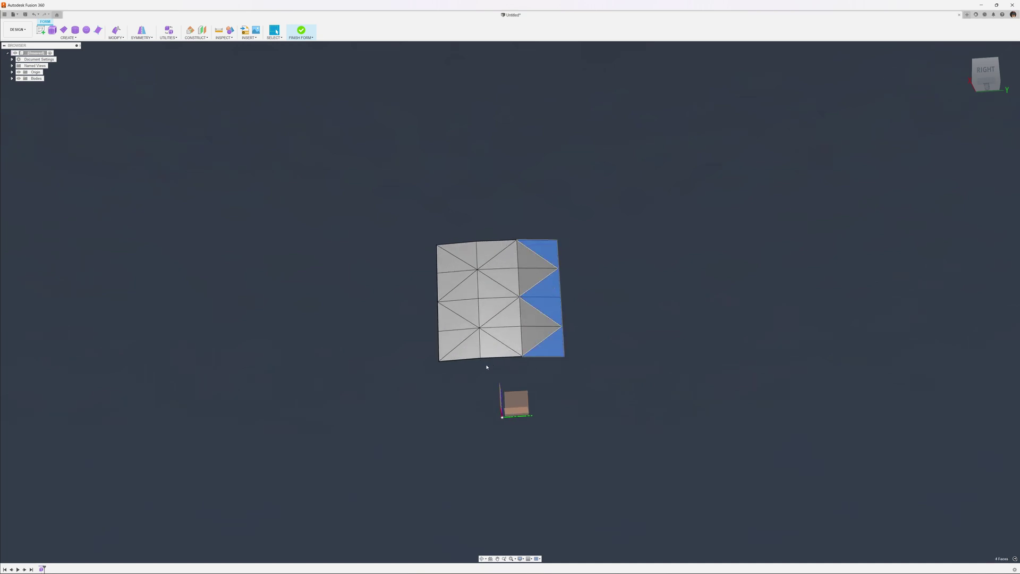
{"action": "left_click", "coordinate": [441, 343], "text": "shift"}
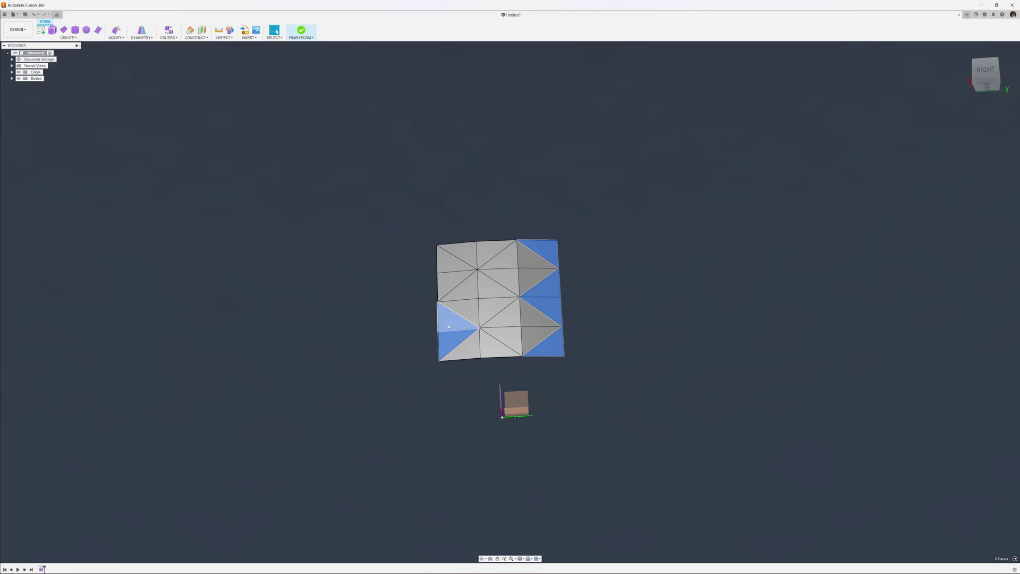
{"action": "left_click", "coordinate": [448, 326], "text": "shift"}
{"action": "left_click", "coordinate": [445, 290], "text": "shift"}
{"action": "left_click", "coordinate": [443, 269], "text": "shift"}
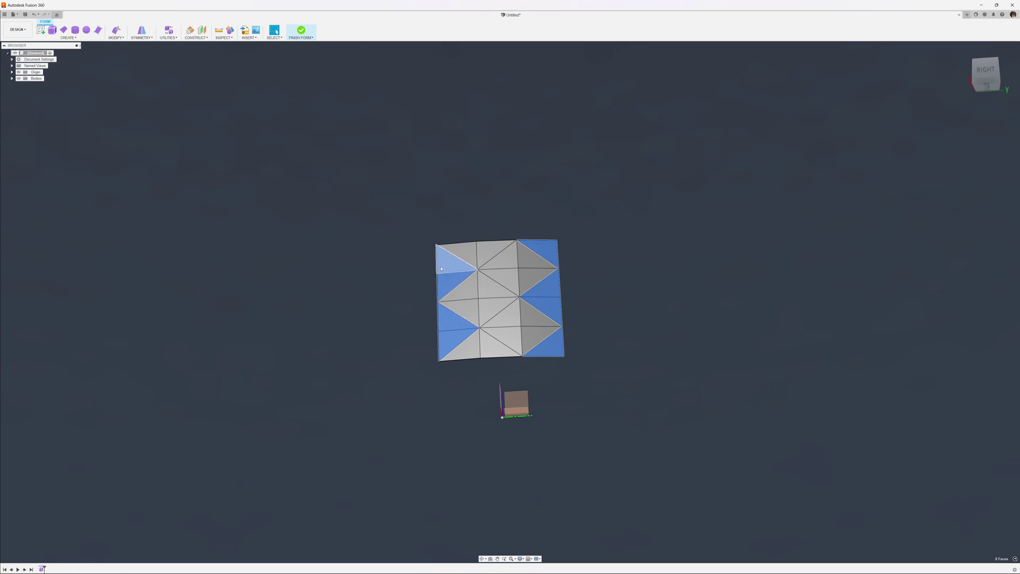
{"action": "key", "text": "Delete"}
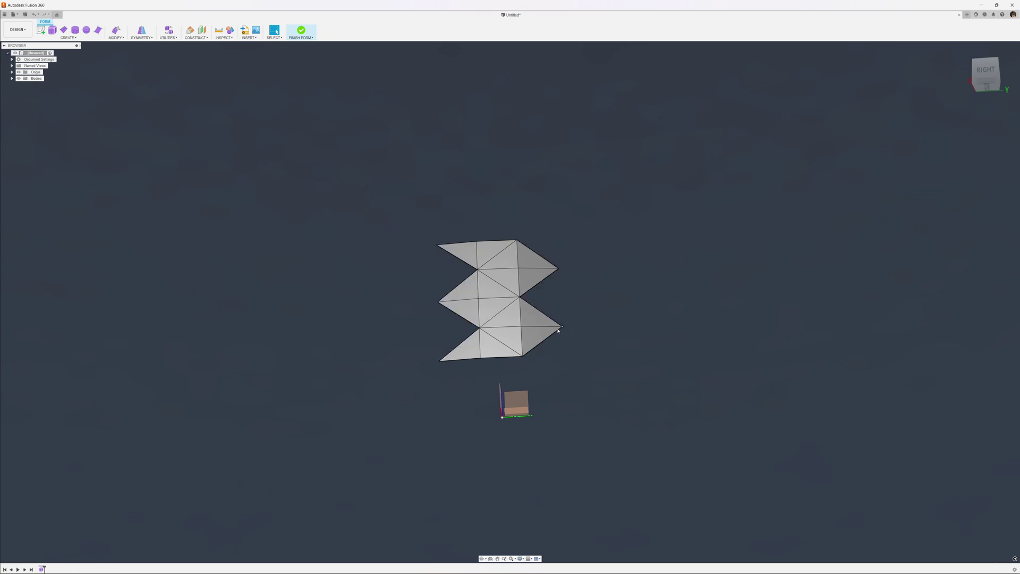
Step: Circular-duplicate the zigzag patch around the origin's Z axis with welding on, full distribution and a quantity of 28
{"action": "left_click", "coordinate": [149, 37]}
{"action": "left_click", "coordinate": [146, 63]}
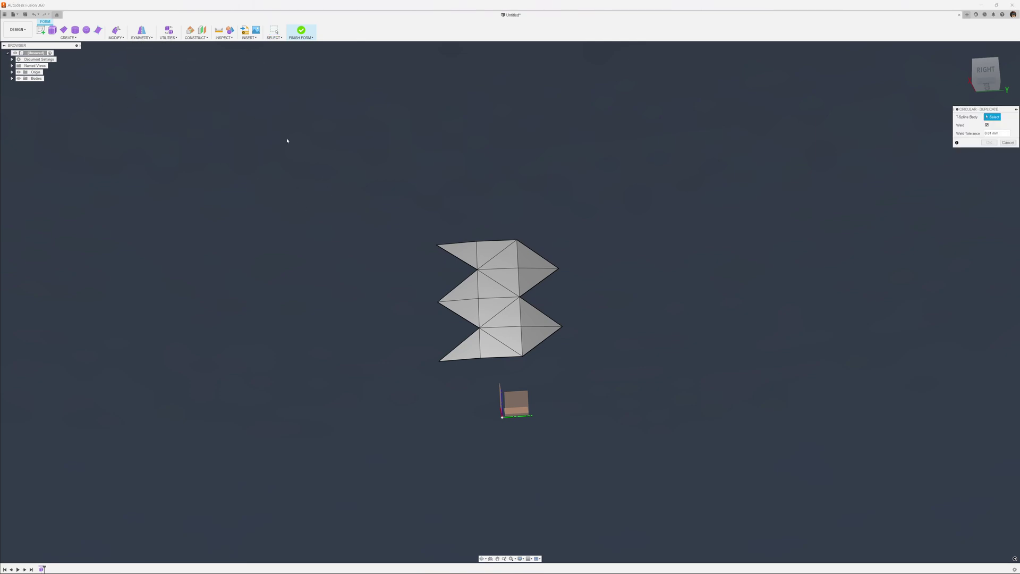
{"action": "left_click", "coordinate": [537, 270]}
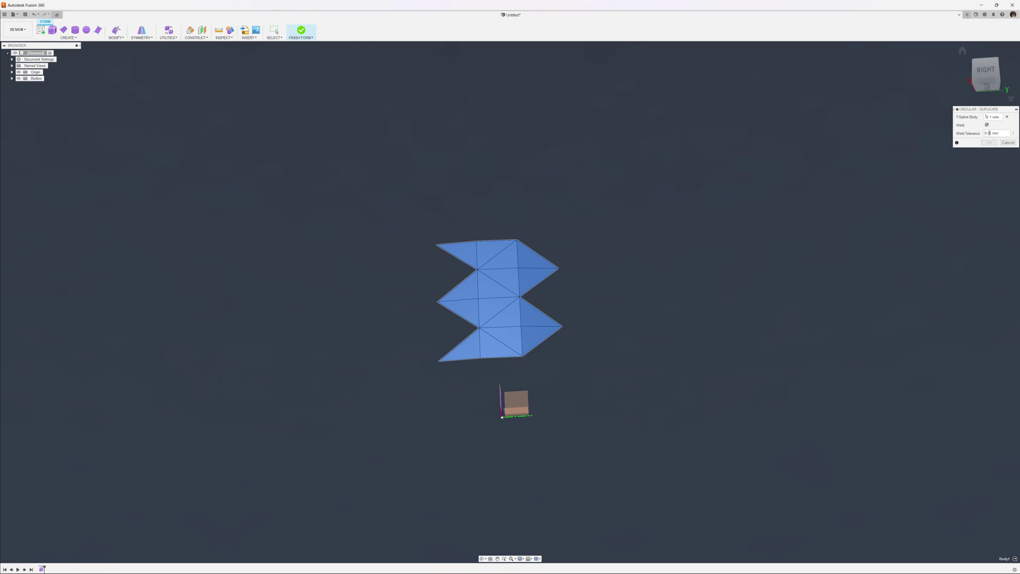
{"action": "middle_click_drag", "start_coordinate": [596, 400], "coordinate": [481, 428], "text": "shift"}
{"action": "left_click", "coordinate": [495, 418]}
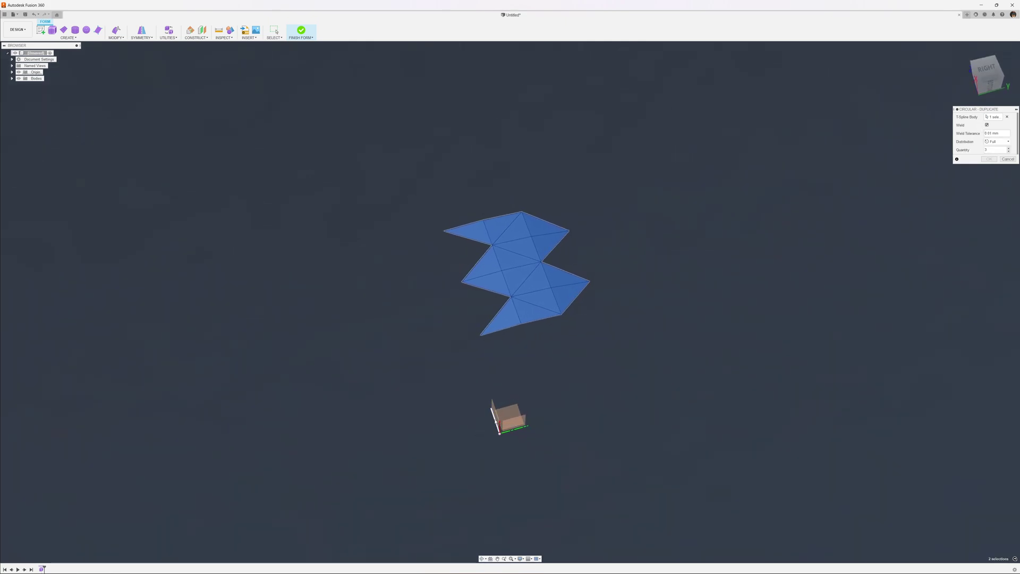
{"action": "scroll", "coordinate": [615, 317], "scroll_direction": "down", "scroll_amount": 2}
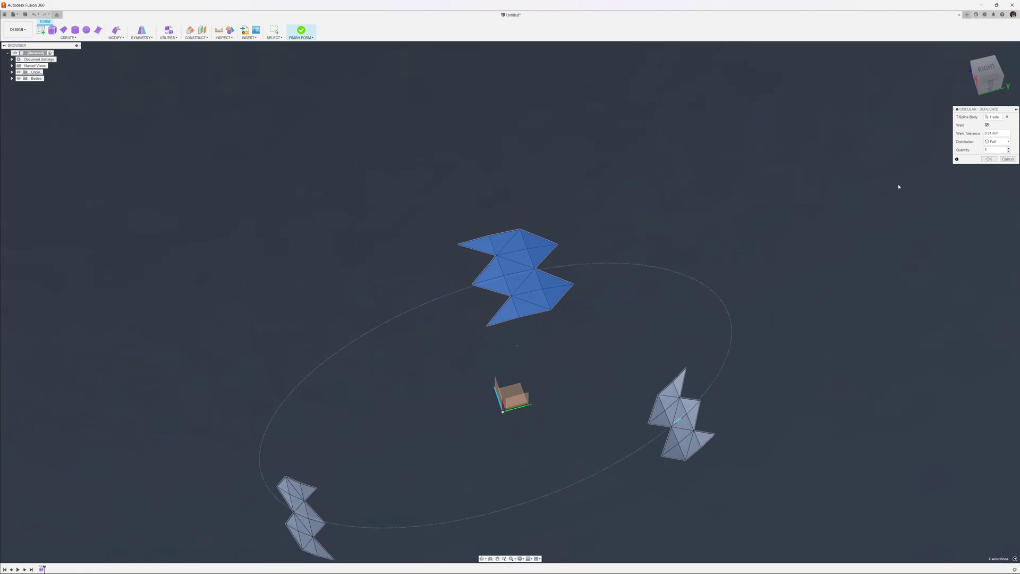
{"action": "left_click", "coordinate": [1009, 148]}
{"action": "left_click", "coordinate": [1009, 149]}
{"action": "left_click", "coordinate": [1009, 148]}
{"action": "left_click", "coordinate": [1009, 148]}
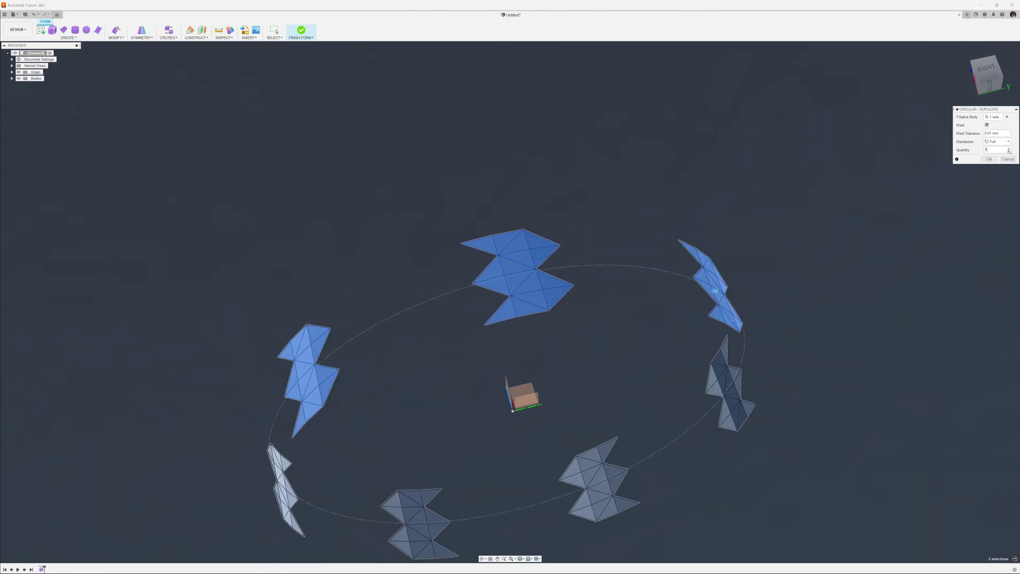
{"action": "left_click", "coordinate": [1009, 148]}
{"action": "left_click", "coordinate": [1009, 148]}
{"action": "left_click", "coordinate": [1009, 149]}
{"action": "left_click", "coordinate": [1009, 149]}
{"action": "left_click", "coordinate": [1009, 149]}
{"action": "left_click", "coordinate": [1008, 149]}
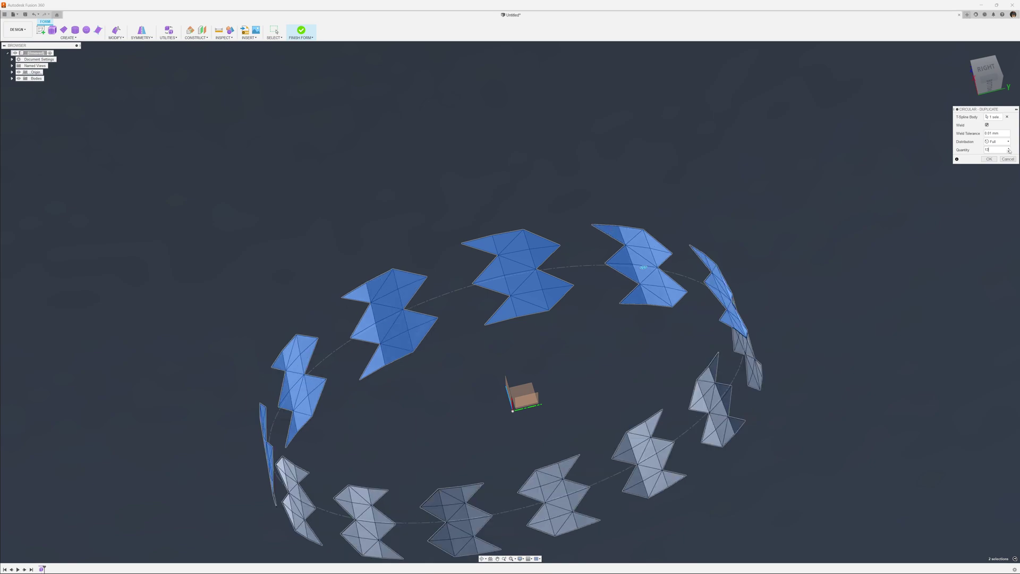
{"action": "left_click", "coordinate": [1009, 148]}
{"action": "left_click", "coordinate": [1009, 149]}
{"action": "left_click", "coordinate": [1009, 149]}
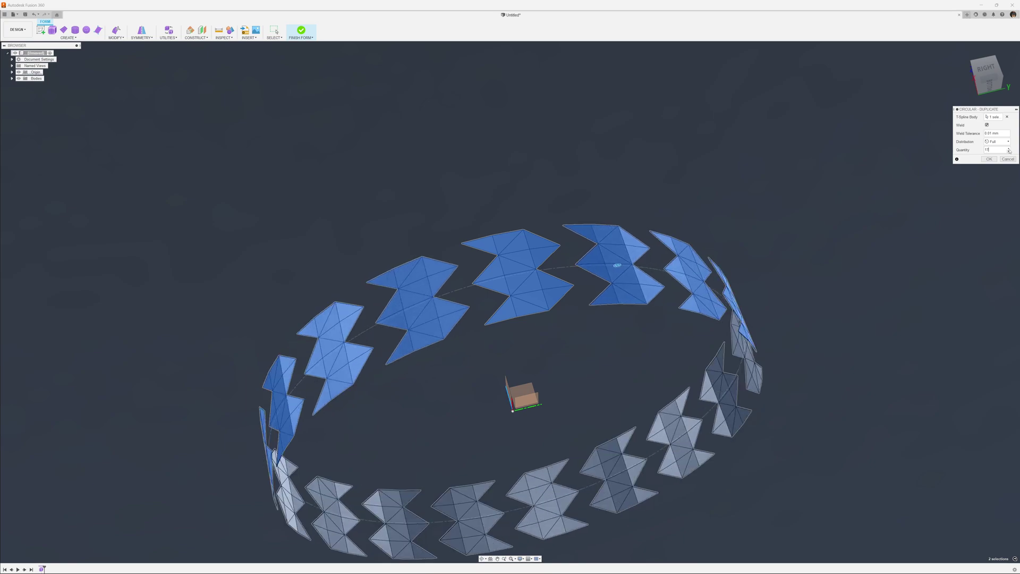
{"action": "left_click", "coordinate": [1009, 150]}
{"action": "left_click", "coordinate": [1009, 150]}
{"action": "left_click", "coordinate": [1009, 149]}
{"action": "left_click", "coordinate": [1009, 149]}
{"action": "left_click", "coordinate": [1009, 149]}
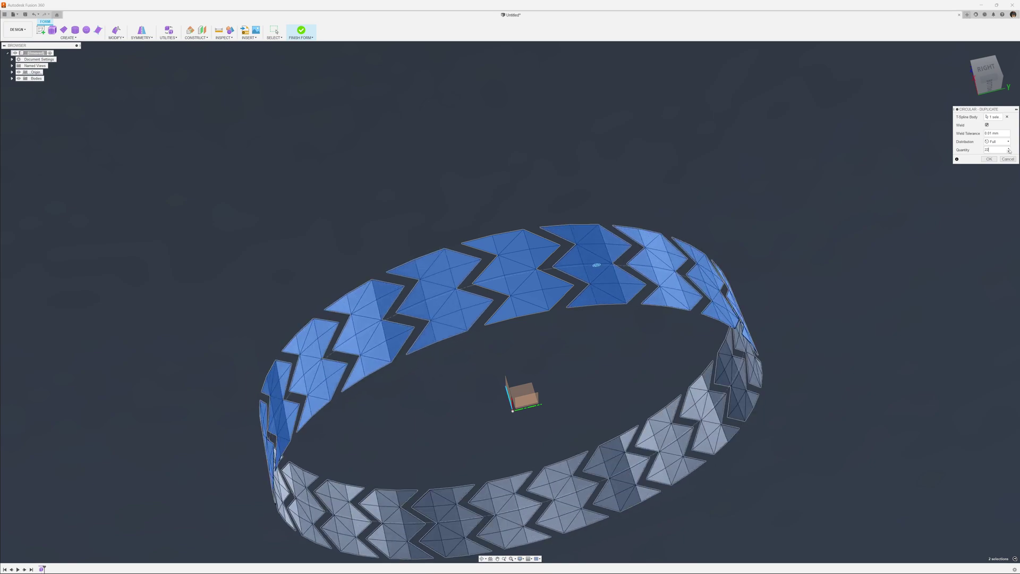
{"action": "left_click", "coordinate": [1009, 149]}
{"action": "left_click", "coordinate": [1009, 149]}
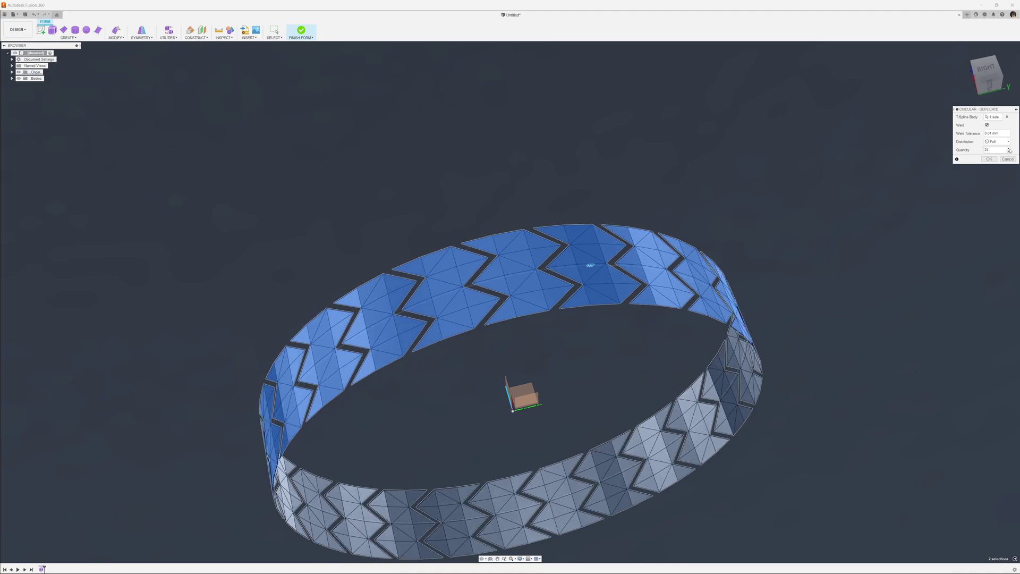
{"action": "left_click", "coordinate": [1009, 149]}
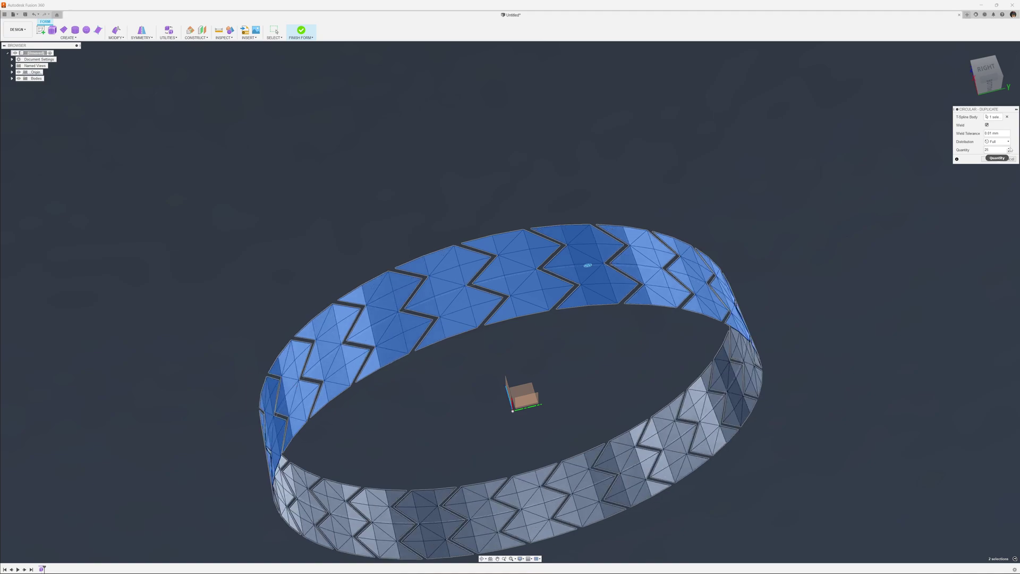
{"action": "left_click", "coordinate": [1009, 150]}
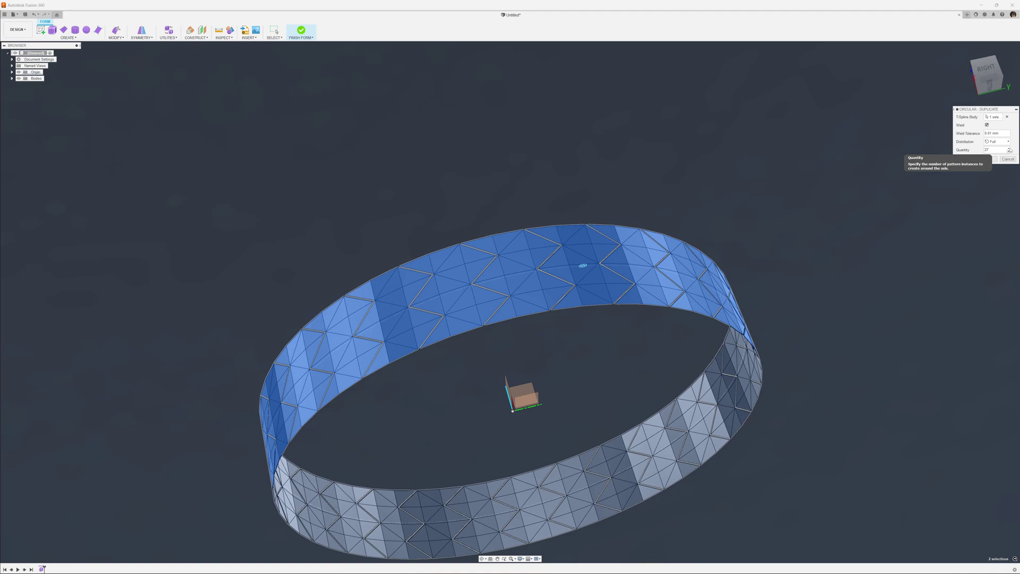
{"action": "left_click", "coordinate": [1009, 150]}
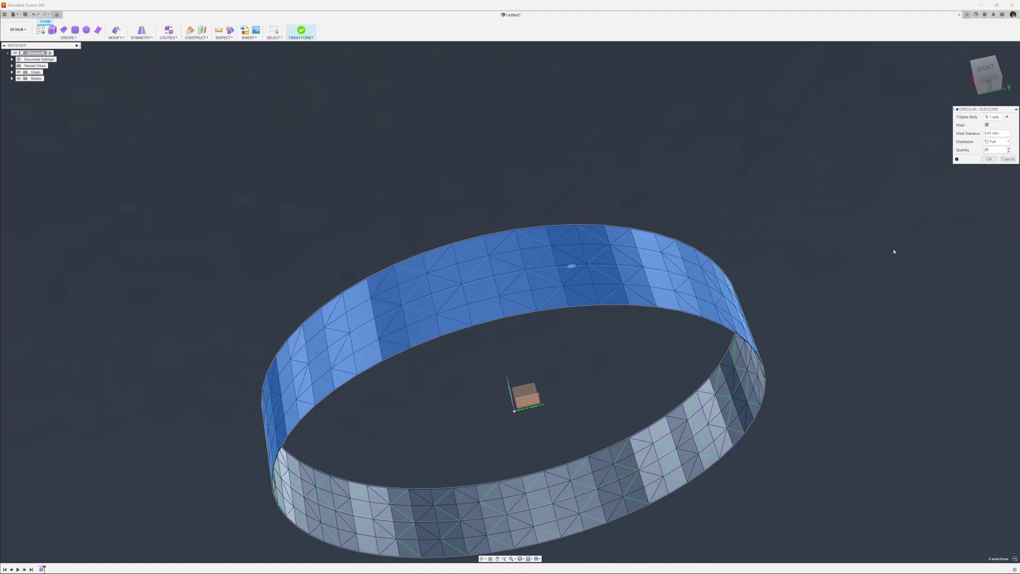
{"action": "middle_click_drag", "start_coordinate": [906, 231], "coordinate": [978, 185], "text": "shift"}
{"action": "left_click", "coordinate": [995, 160]}
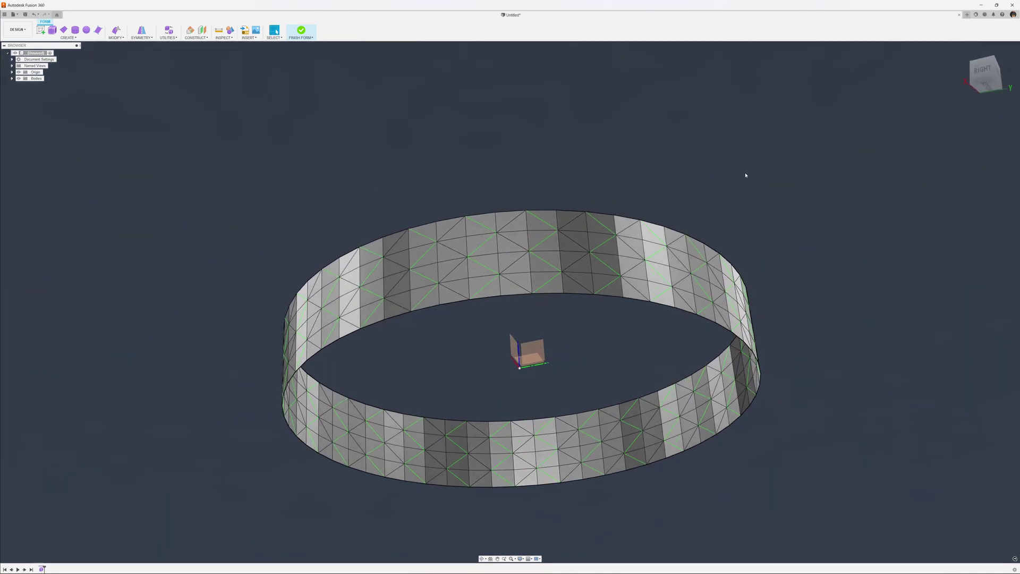
Step: Delete the four crossing edges inside a middle-row diamond so it becomes a single face around the ring
{"action": "middle_click_drag", "start_coordinate": [706, 317], "coordinate": [550, 298], "text": "shift"}
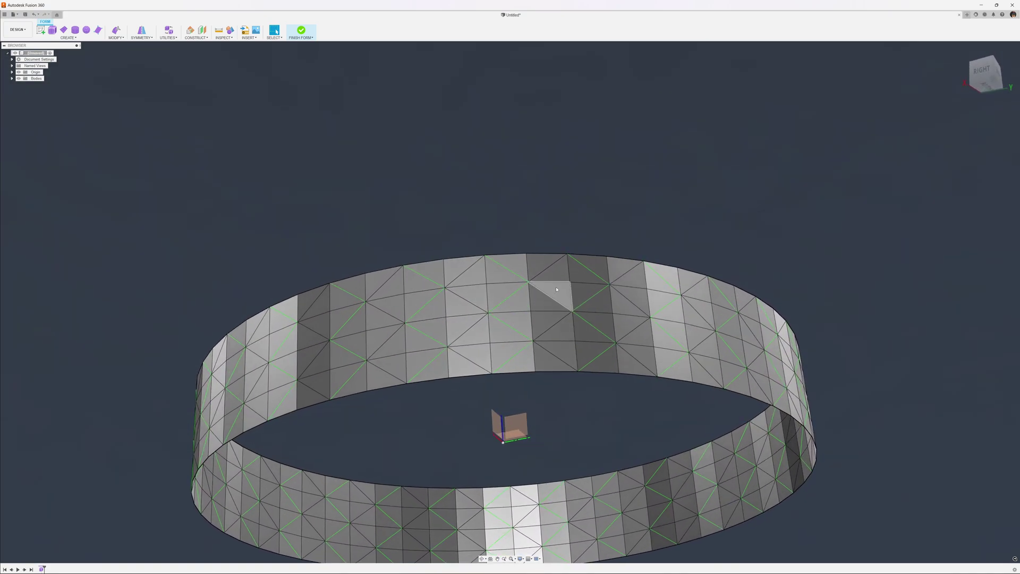
{"action": "left_click", "coordinate": [530, 301]}
{"action": "left_click", "coordinate": [524, 312], "text": "shift"}
{"action": "left_click", "coordinate": [542, 311], "text": "shift"}
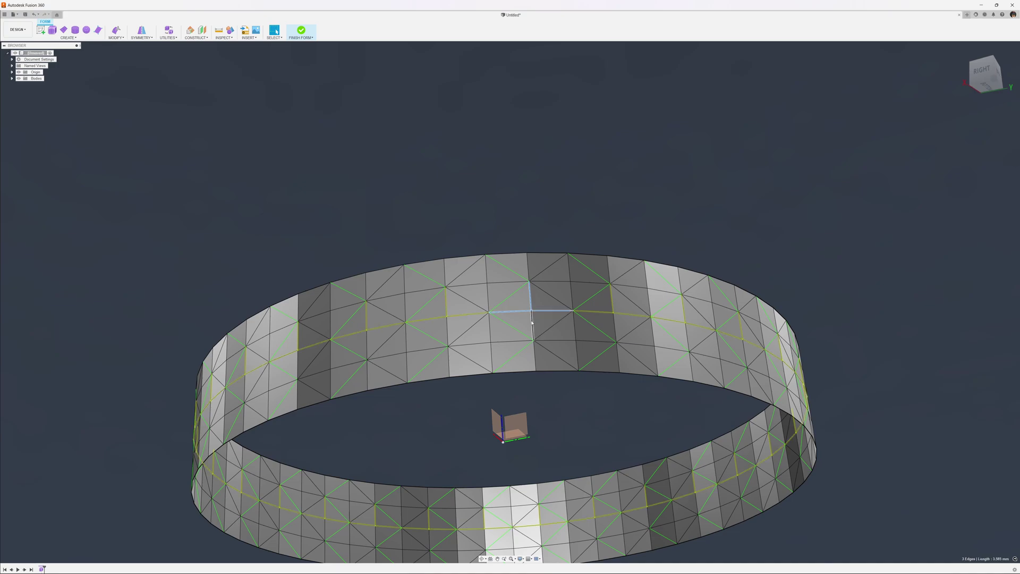
{"action": "left_click", "coordinate": [532, 328], "text": "shift"}
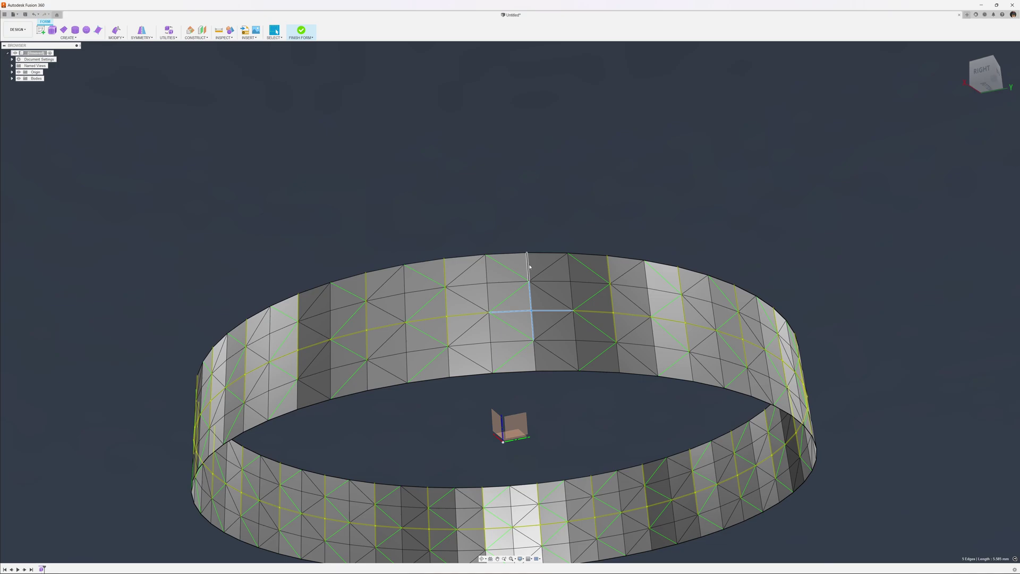
{"action": "key", "text": "Delete"}
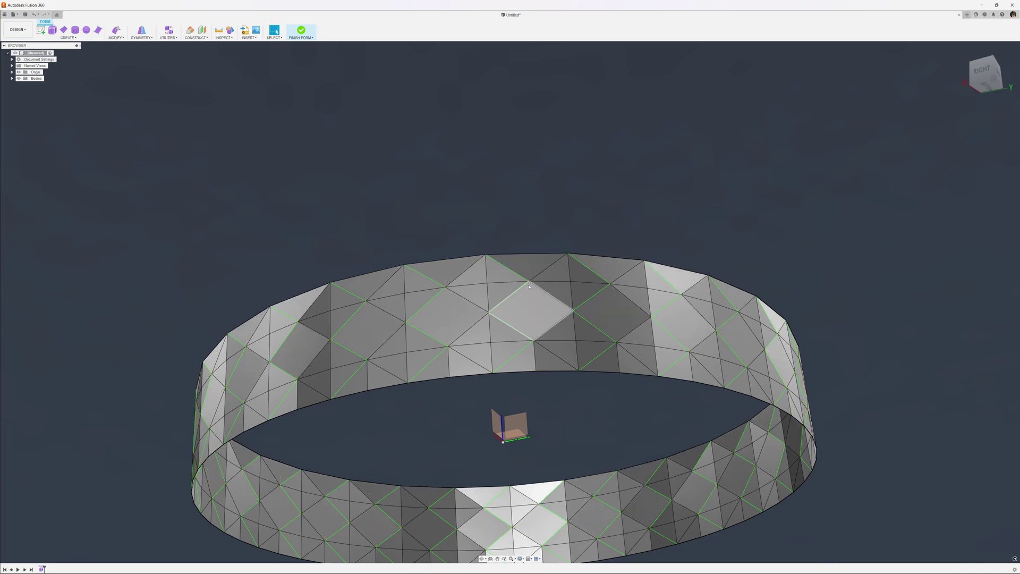
Step: Delete the crossing vertical and horizontal edges inside a neighbouring upper-row and lower-row diamond, leaving single diamond faces around the ring
{"action": "left_click", "coordinate": [484, 275]}
{"action": "key", "text": "Escape"}
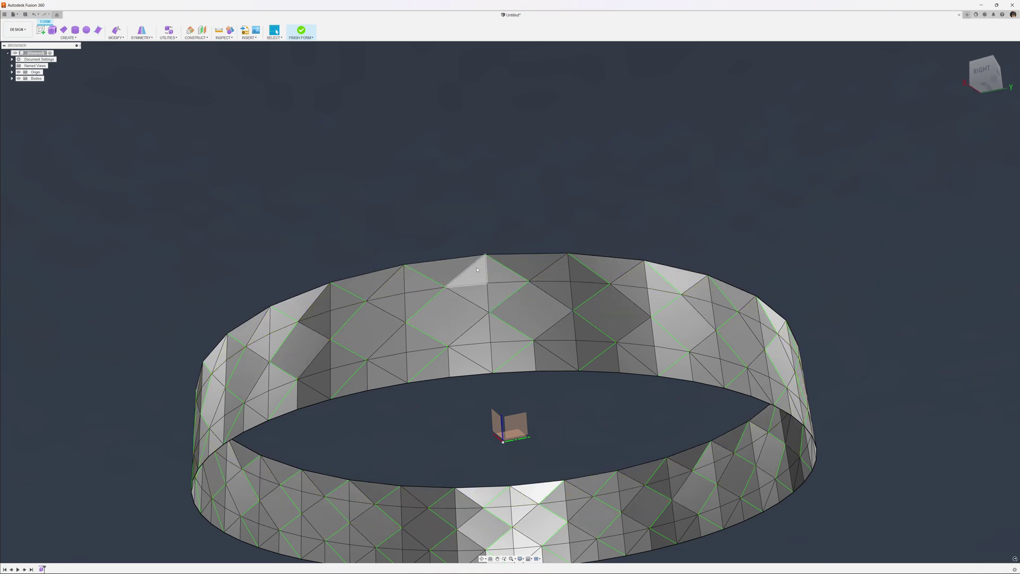
{"action": "left_click", "coordinate": [487, 273]}
{"action": "left_click", "coordinate": [478, 286], "text": "shift"}
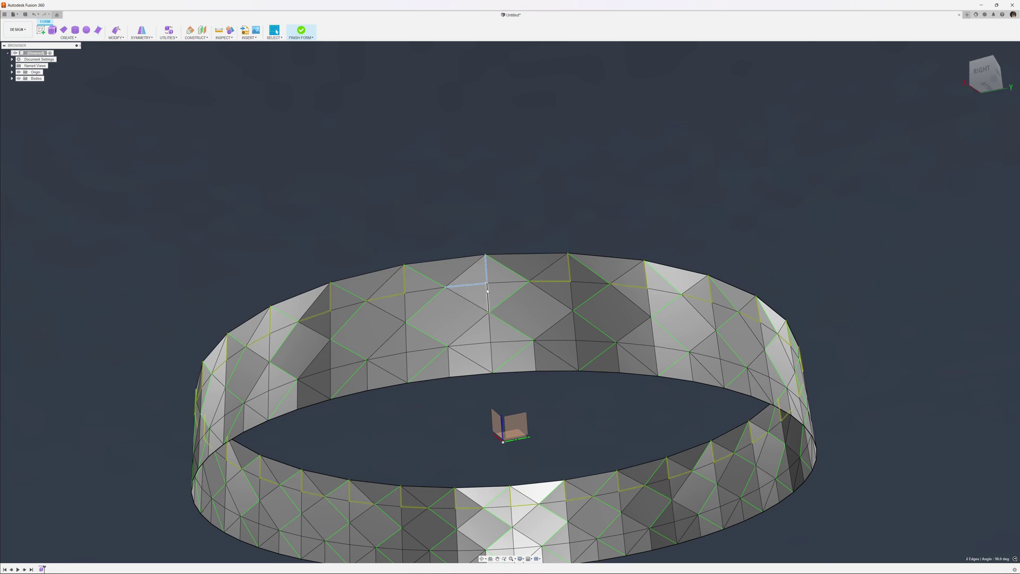
{"action": "left_click", "coordinate": [490, 328], "text": "shift"}
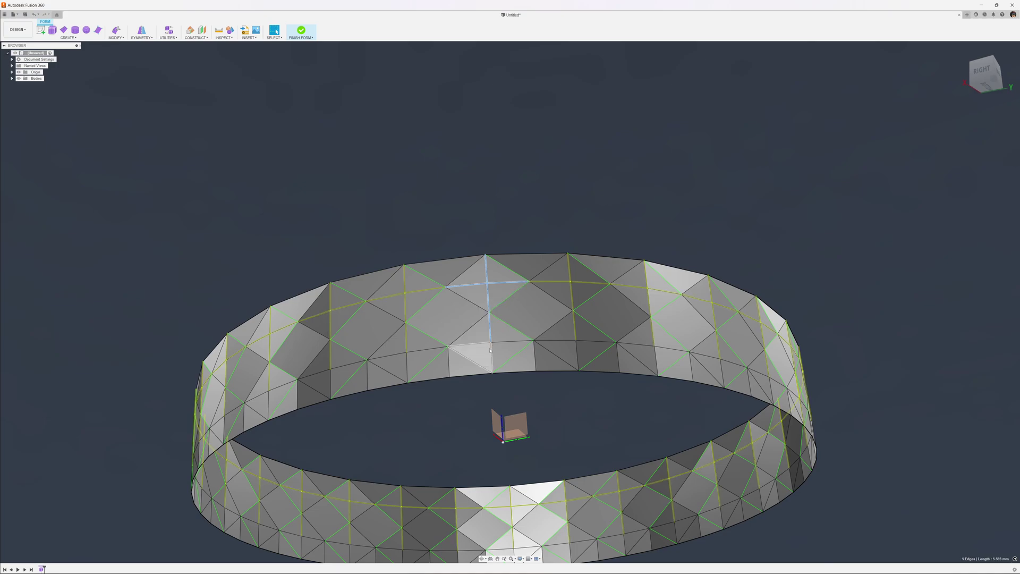
{"action": "left_click", "coordinate": [485, 350], "text": "shift"}
{"action": "key", "text": "ctrl+z"}
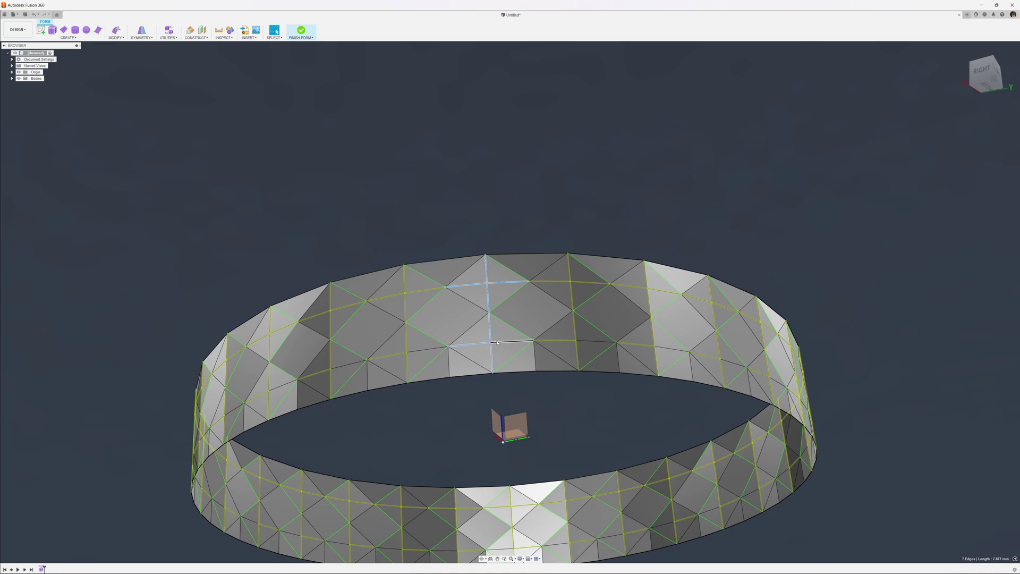
{"action": "left_click", "coordinate": [497, 343], "text": "shift"}
{"action": "key", "text": "Delete"}
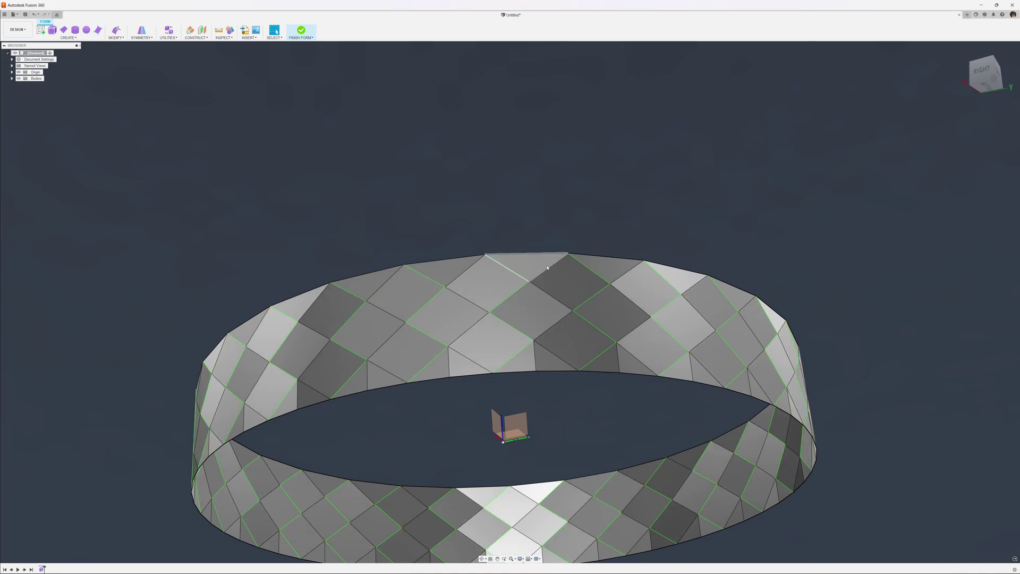
Step: Delete the short edge splitting the lower border triangles so each becomes a single face around the ring
{"action": "left_click", "coordinate": [535, 355]}
{"action": "key", "text": "Delete"}
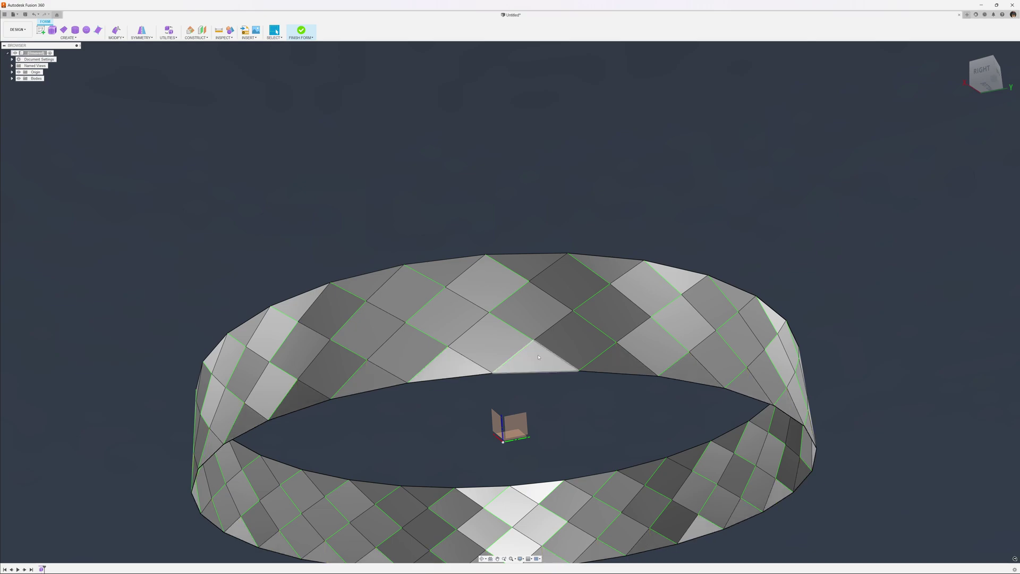
Step: Use Edit Form to move a vertex on the band's centre line slightly outward from the ring
{"action": "middle_click_drag", "start_coordinate": [606, 226], "coordinate": [557, 227], "text": "shift"}
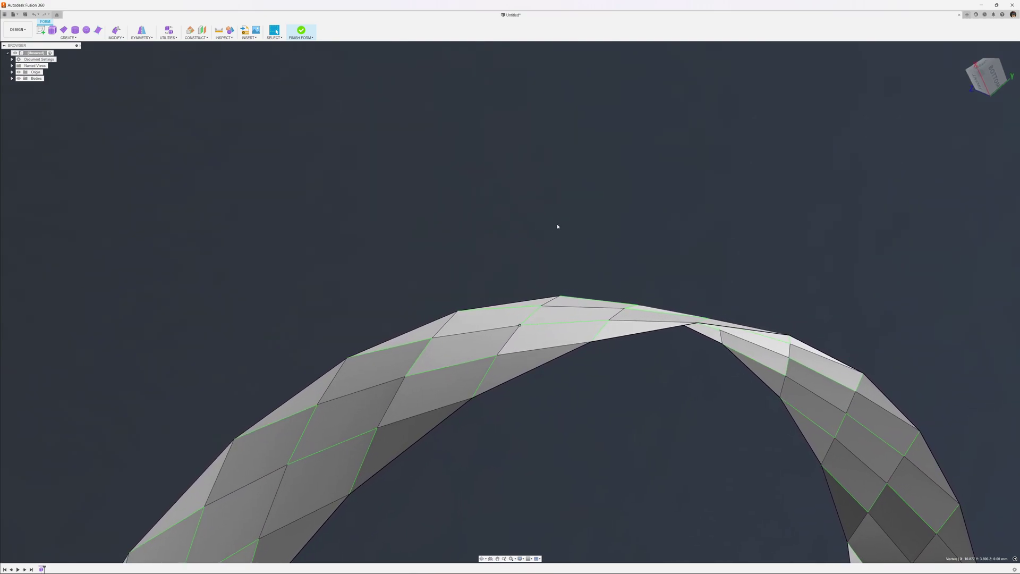
{"action": "right_click", "coordinate": [563, 227]}
{"action": "left_click", "coordinate": [585, 202]}
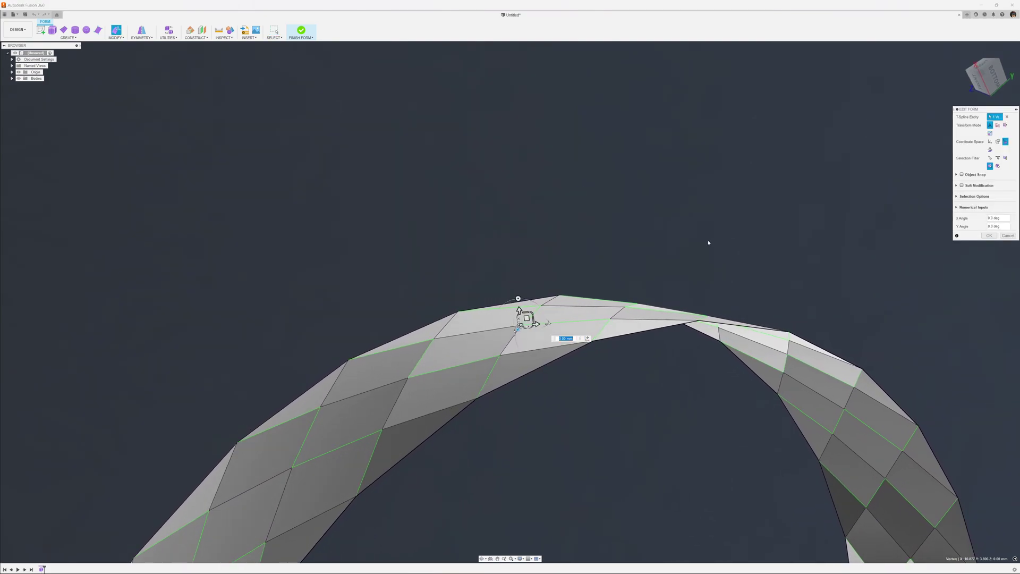
{"action": "middle_click_drag", "start_coordinate": [708, 242], "coordinate": [591, 368], "text": "shift"}
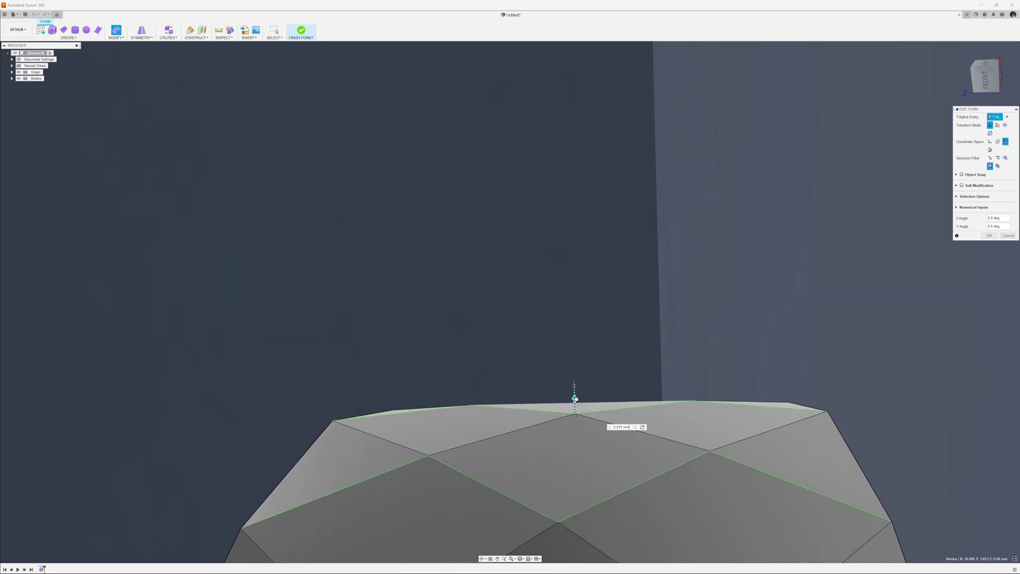
{"action": "left_click_drag", "start_coordinate": [576, 399], "coordinate": [575, 399]}
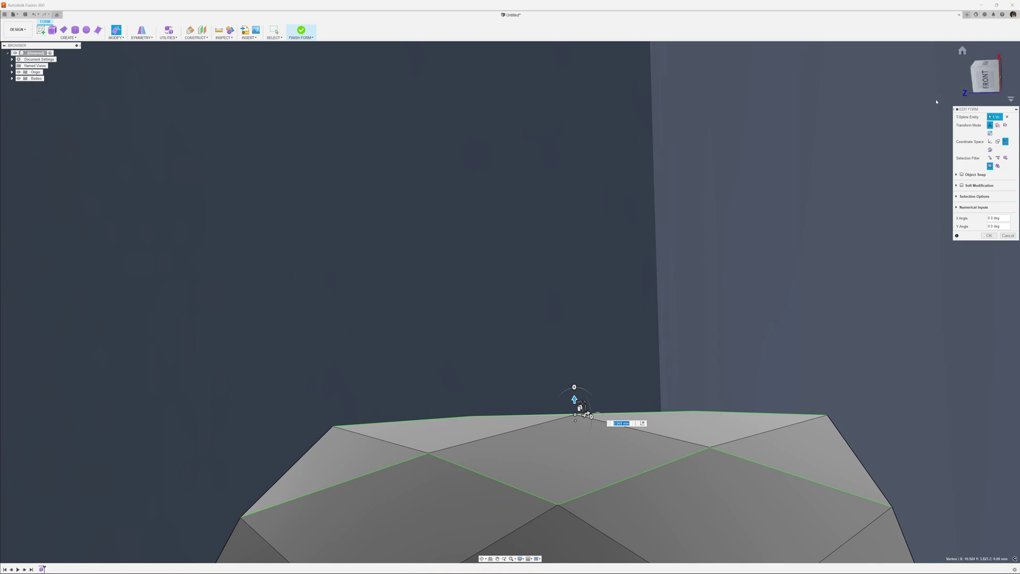
Step: View the ring squarely from the front and move the neighbouring centre-line vertex slightly outward as well
{"action": "left_click", "coordinate": [984, 87]}
{"action": "scroll", "coordinate": [740, 269], "scroll_direction": "down", "scroll_amount": 10}
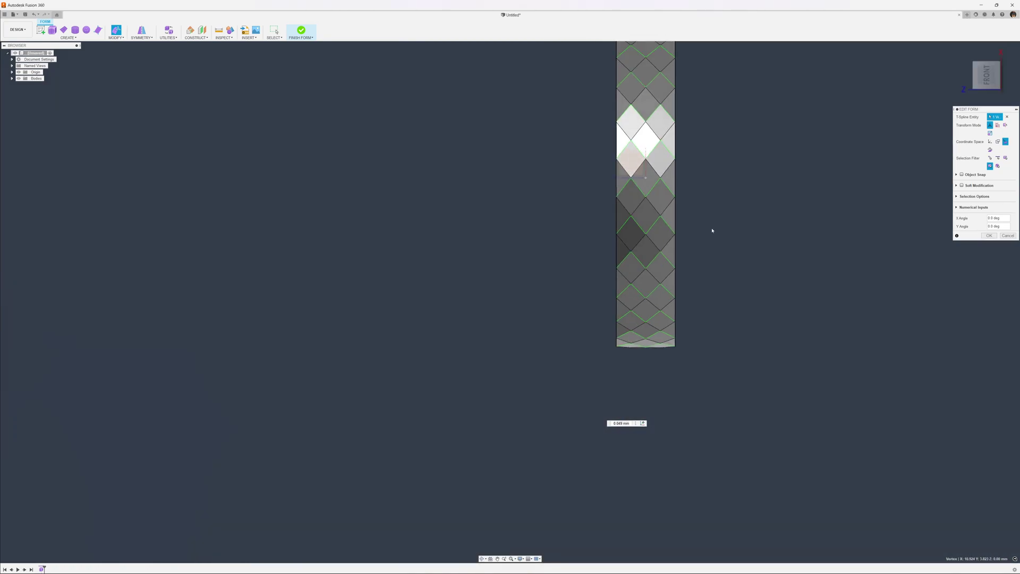
{"action": "middle_click_drag", "start_coordinate": [712, 229], "coordinate": [675, 408]}
{"action": "scroll", "coordinate": [629, 189], "scroll_direction": "up", "scroll_amount": 10}
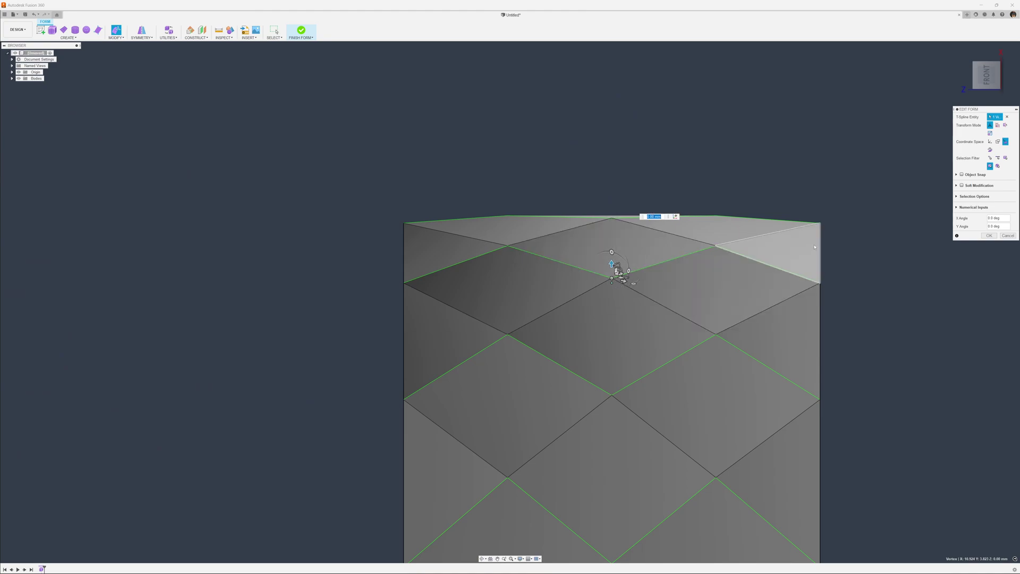
{"action": "left_click", "coordinate": [883, 246]}
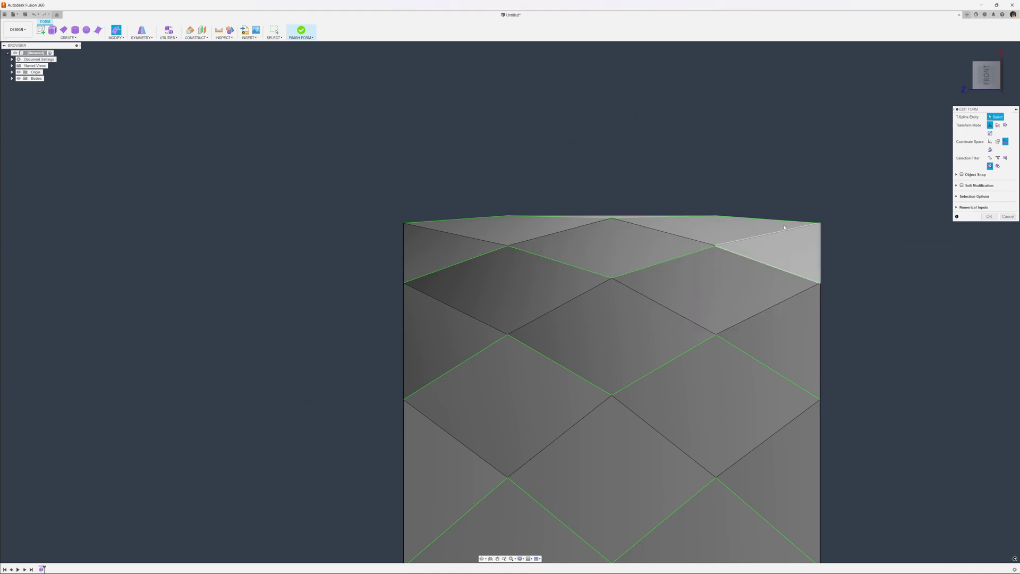
{"action": "left_click", "coordinate": [612, 218]}
{"action": "scroll", "coordinate": [613, 210], "scroll_direction": "up", "scroll_amount": 2}
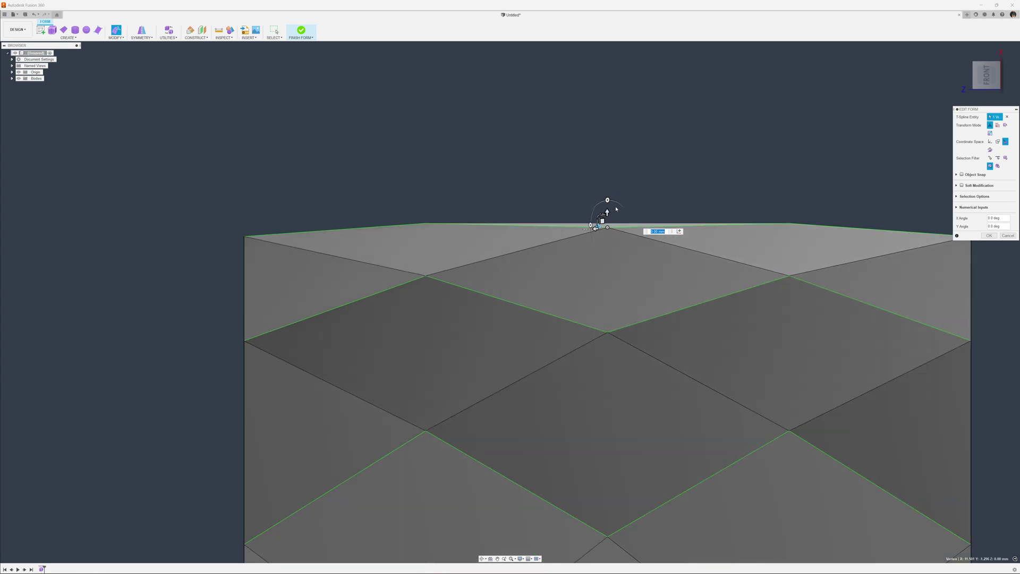
{"action": "left_click_drag", "start_coordinate": [608, 212], "coordinate": [607, 209]}
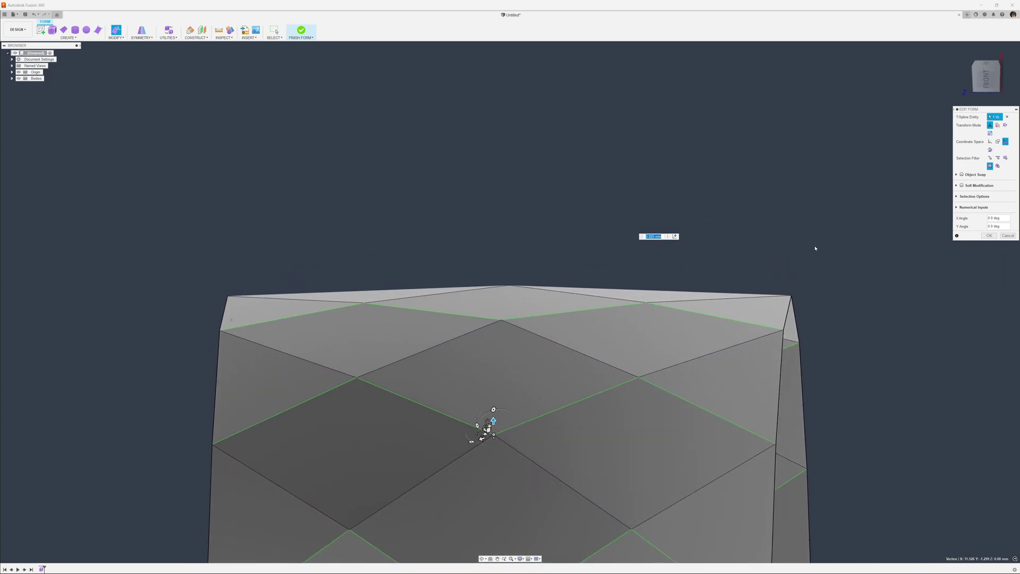
Step: Move the rim vertices on both sides slightly inward to give the band a crowned profile, then clear the selection
{"action": "scroll", "coordinate": [639, 337], "scroll_direction": "up", "scroll_amount": 5}
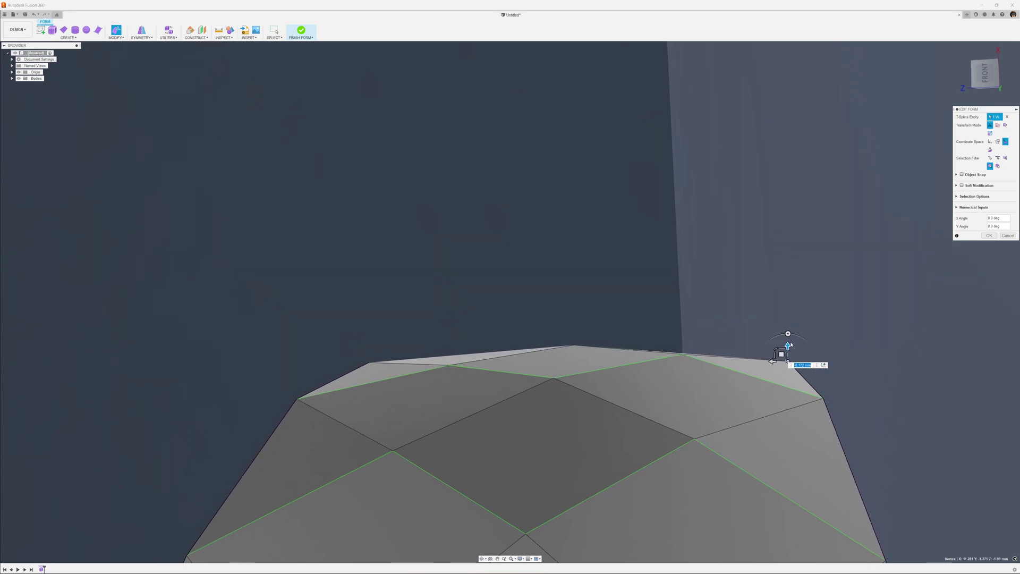
{"action": "left_click_drag", "start_coordinate": [788, 345], "coordinate": [789, 347]}
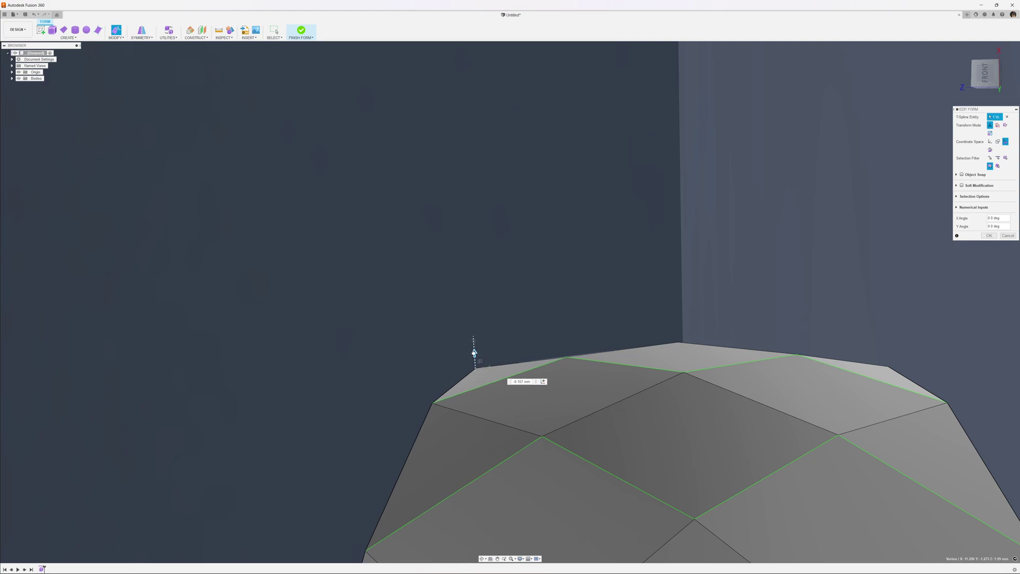
{"action": "left_click", "coordinate": [507, 335]}
Step: Insert an edge at location 0.1 alongside the first diagonal edge chain of the diamonds, on one side of it
{"action": "middle_click_drag", "start_coordinate": [507, 335], "coordinate": [377, 196], "text": "shift"}
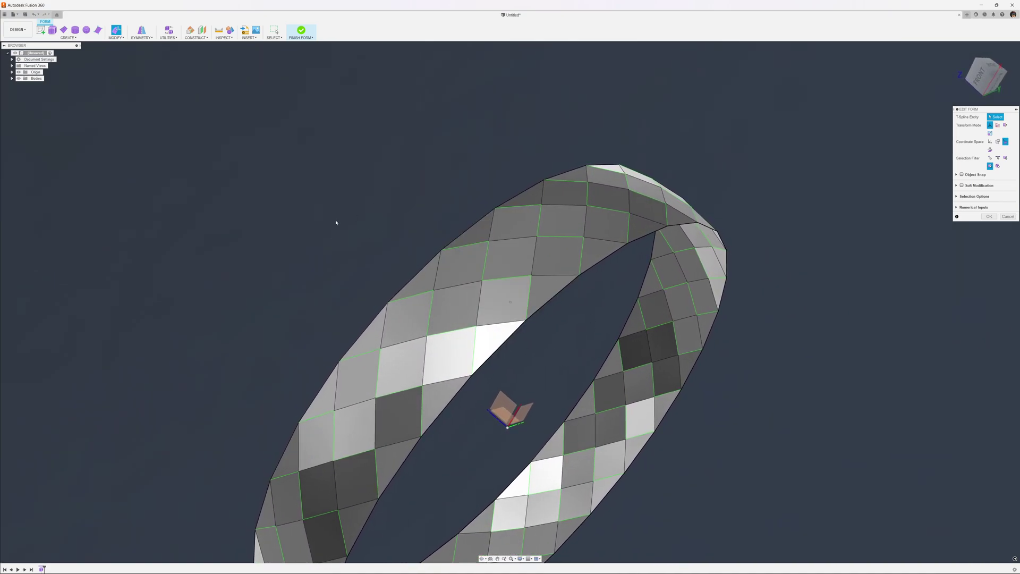
{"action": "middle_click_drag", "start_coordinate": [335, 222], "coordinate": [424, 212], "text": "shift"}
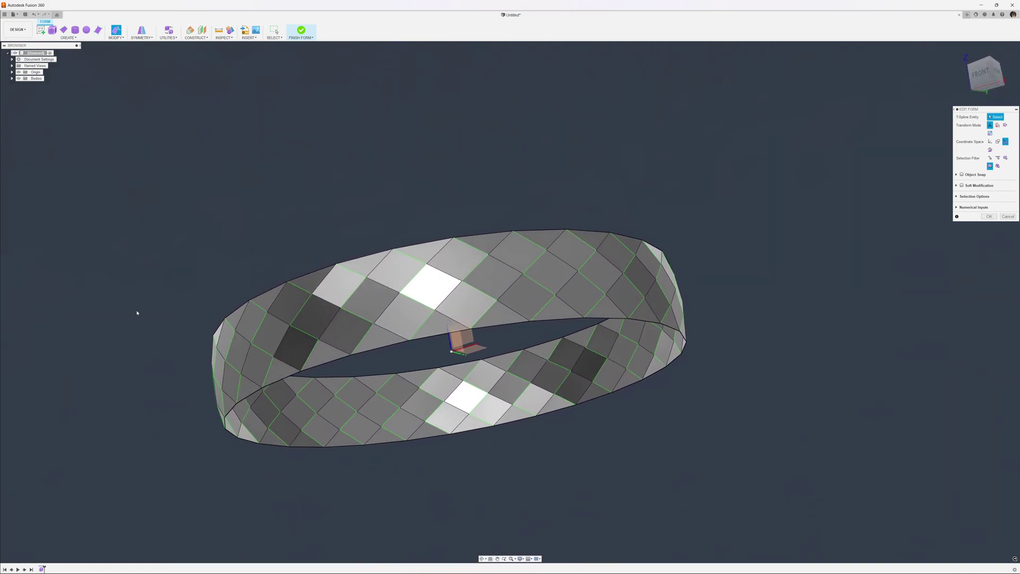
{"action": "middle_click_drag", "start_coordinate": [277, 458], "coordinate": [374, 253], "text": "shift"}
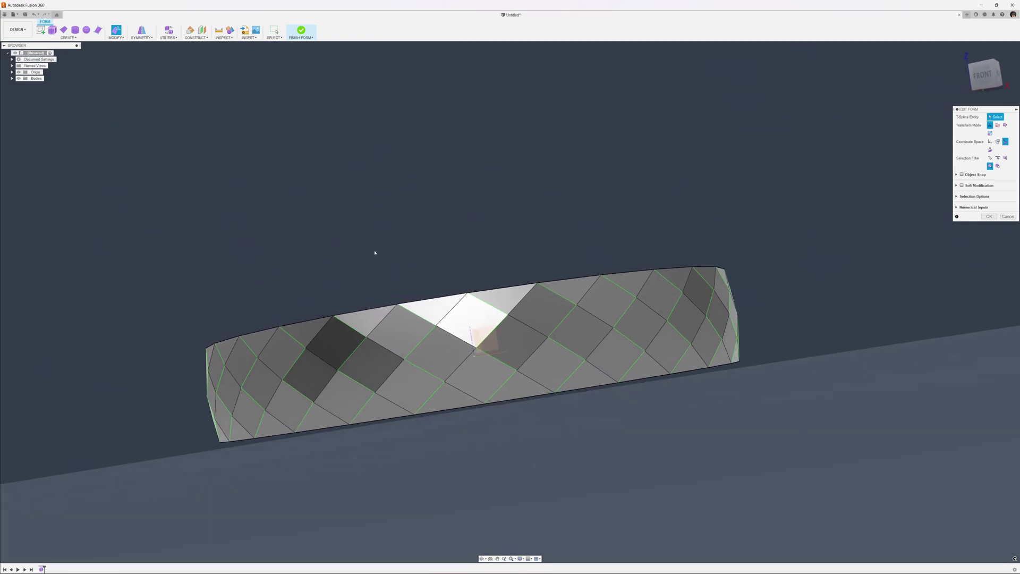
{"action": "middle_click_drag", "start_coordinate": [367, 214], "coordinate": [171, 114], "text": "shift"}
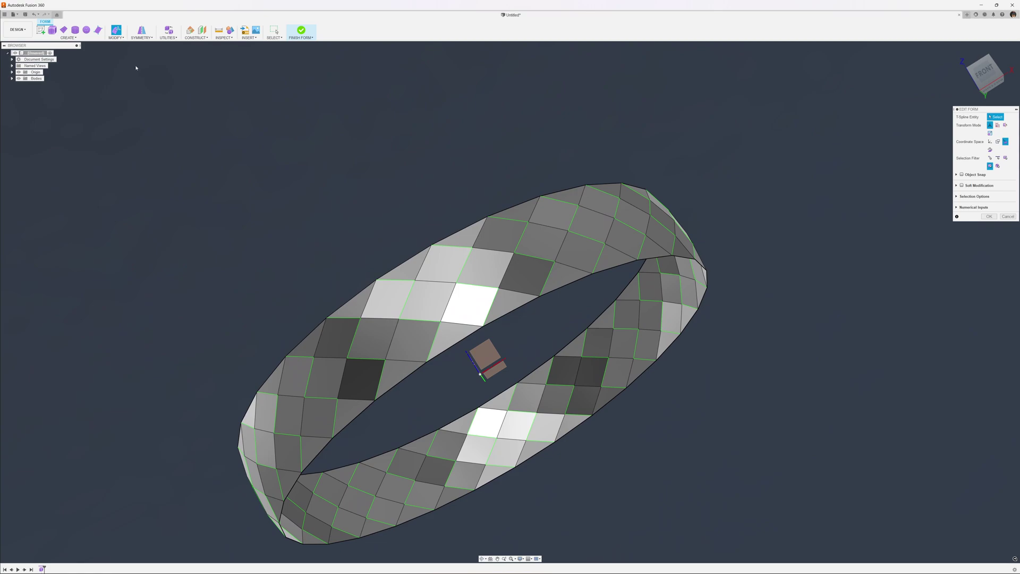
{"action": "left_click", "coordinate": [117, 37]}
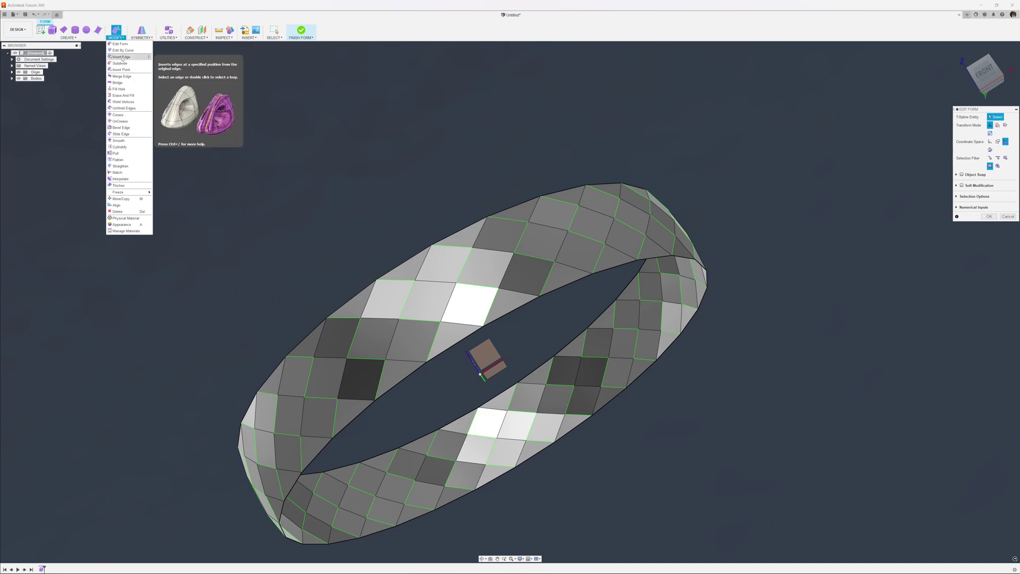
{"action": "left_click", "coordinate": [121, 57]}
{"action": "double_click", "coordinate": [508, 270]}
{"action": "middle_click_drag", "start_coordinate": [625, 263], "coordinate": [560, 295], "text": "shift"}
{"action": "scroll", "coordinate": [559, 295], "scroll_direction": "up", "scroll_amount": 2}
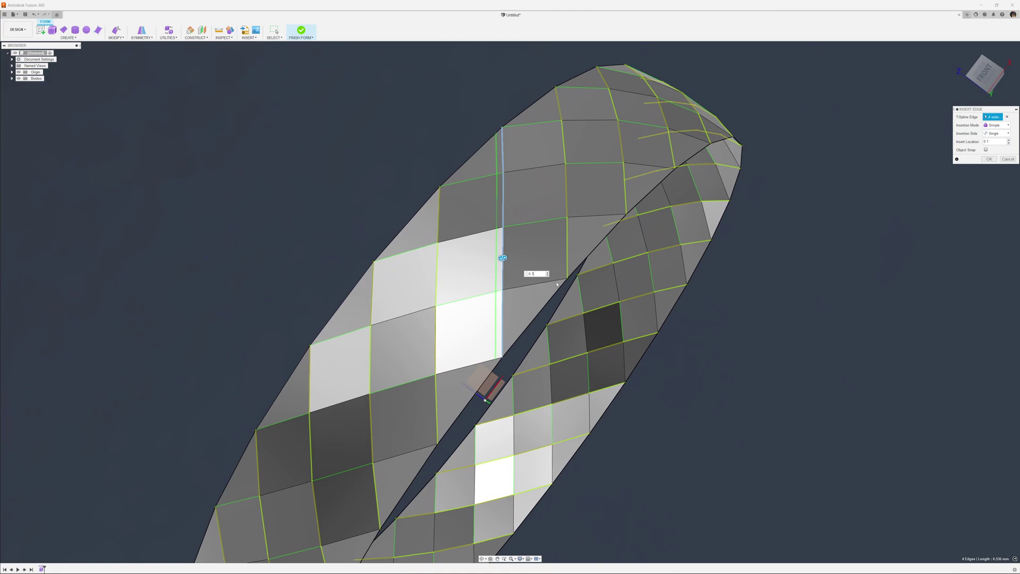
{"action": "key", "text": "Return"}
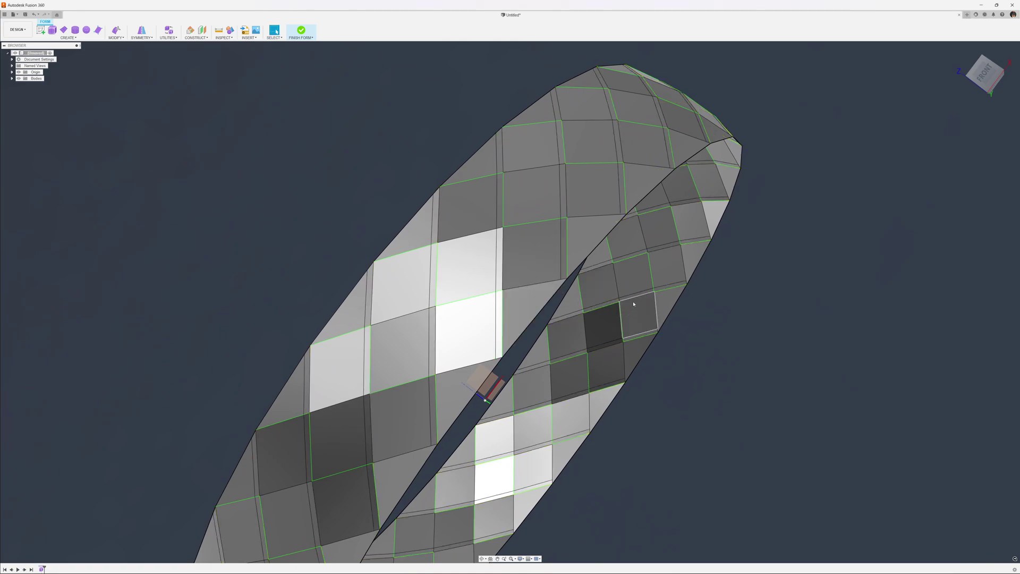
Step: Insert a matching edge on the opposite side of the same diagonal edge chain, at about the same offset
{"action": "double_click", "coordinate": [504, 270]}
{"action": "right_click", "coordinate": [730, 295]}
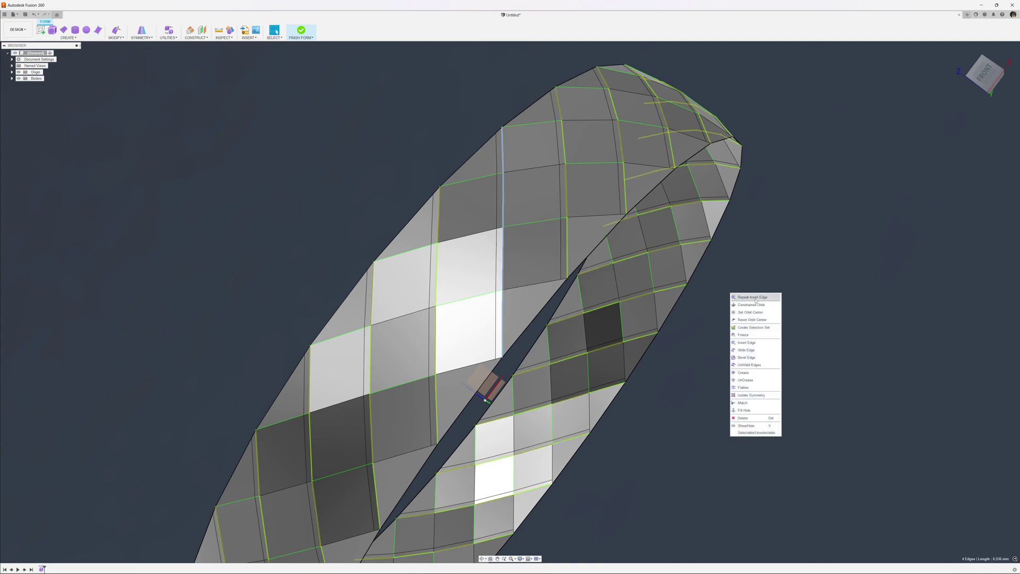
{"action": "left_click", "coordinate": [755, 298]}
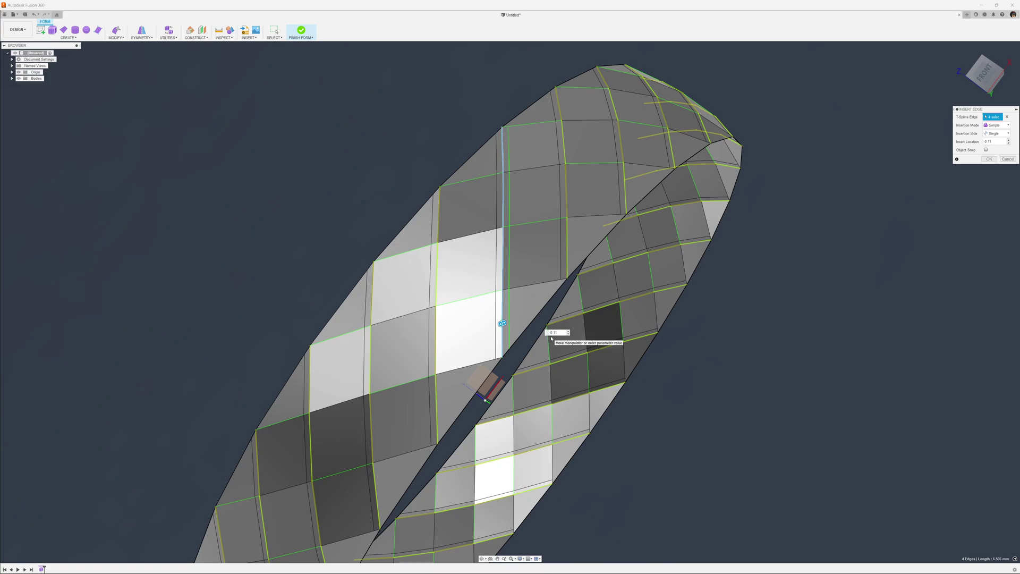
{"action": "key", "text": "Return"}
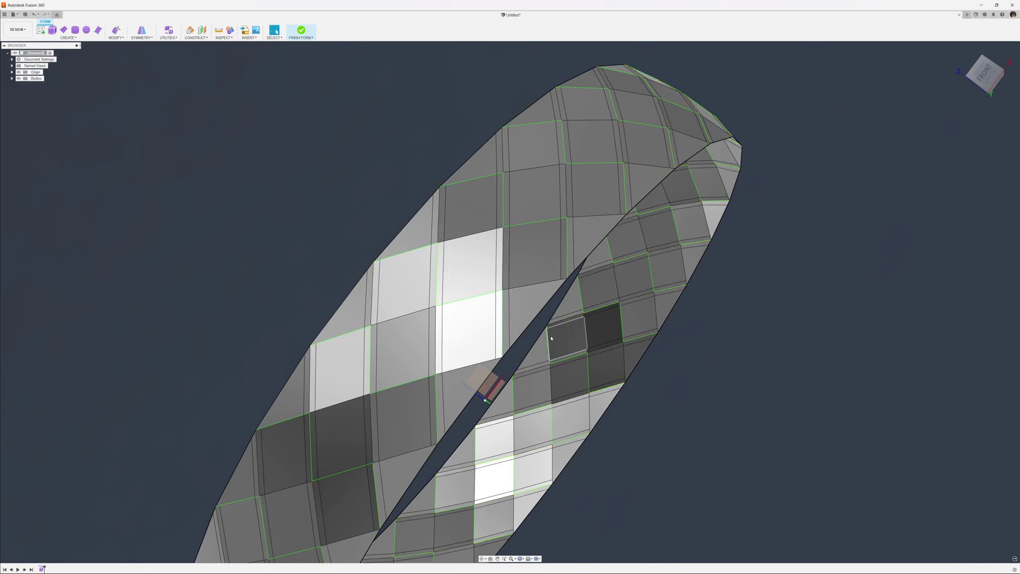
Step: Insert an edge at location 0.1 on one side of the diagonal edge chain running in the crossing direction
{"action": "double_click", "coordinate": [533, 284]}
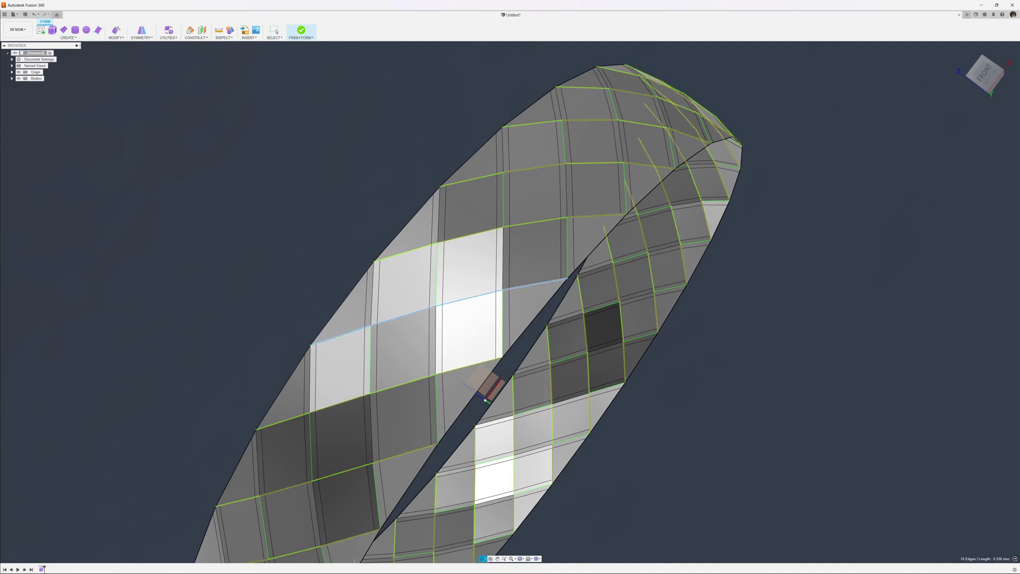
{"action": "right_click", "coordinate": [748, 319]}
{"action": "left_click", "coordinate": [773, 325]}
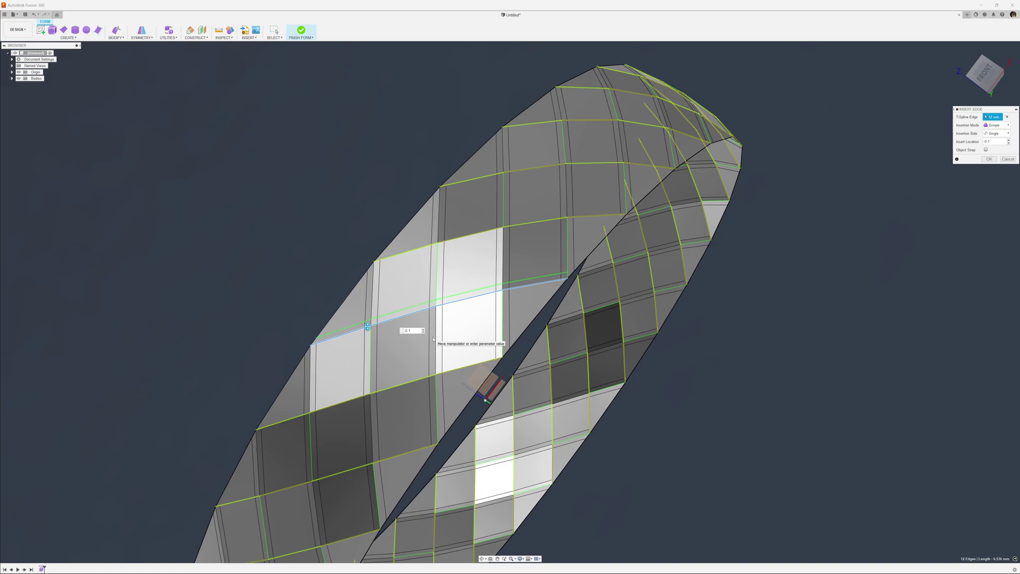
{"action": "key", "text": "Return"}
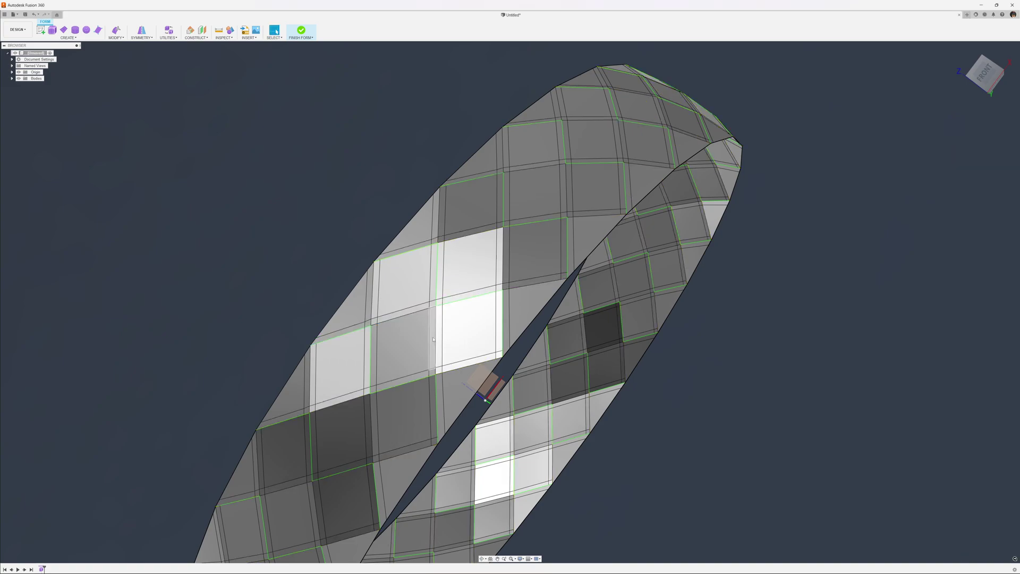
Step: Insert another edge on the opposite side of the crossing diagonal chain, offset by 0.1, bordering it on both sides
{"action": "double_click", "coordinate": [462, 302]}
{"action": "right_click", "coordinate": [462, 302]}
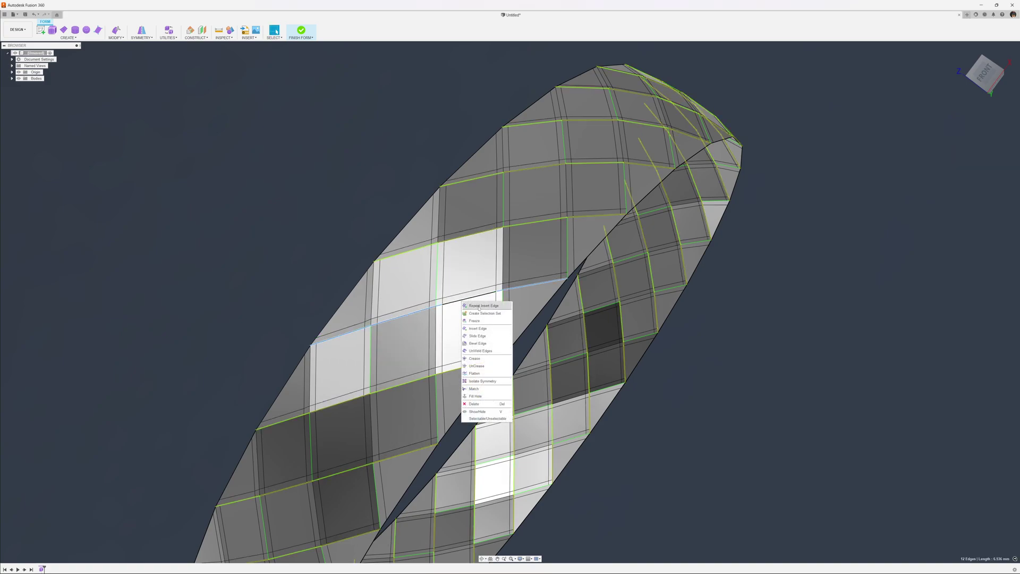
{"action": "left_click", "coordinate": [479, 306]}
{"action": "left_click", "coordinate": [405, 339]}
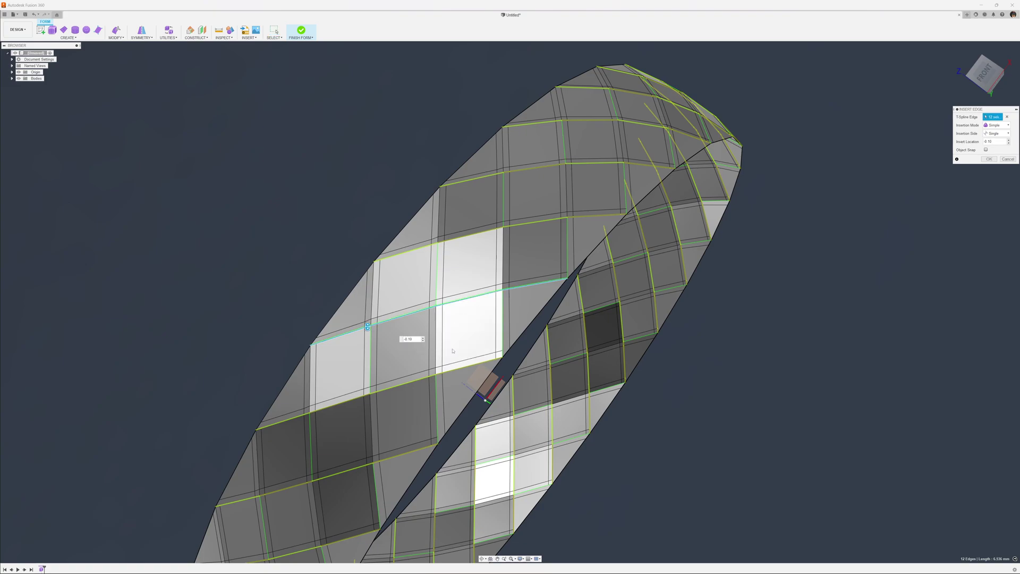
{"action": "key", "text": "BackSpace"}
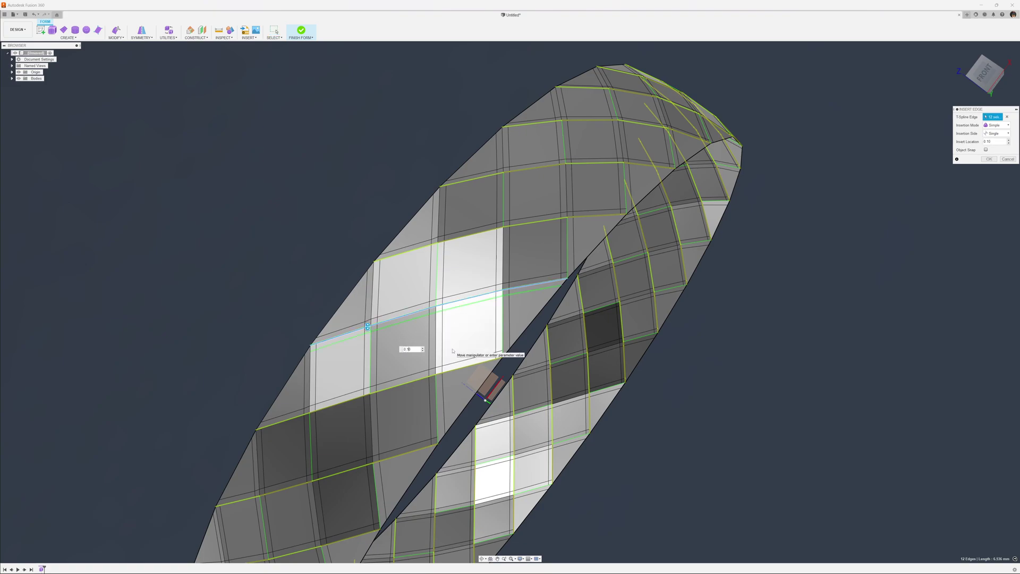
{"action": "key", "text": "Return"}
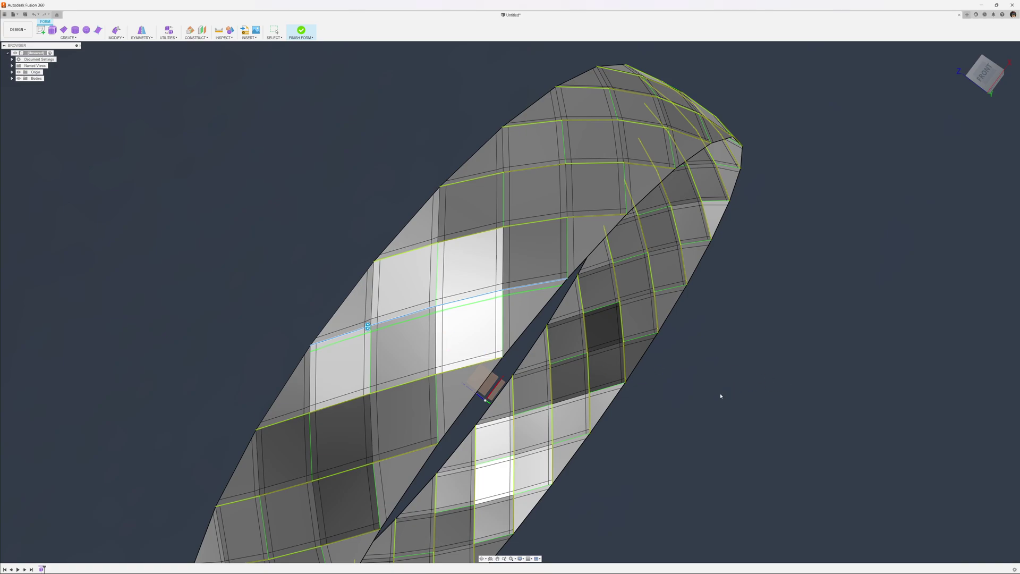
Step: Examine how the inserted edges meet the diamond corners and the open border along the ring's rim
{"action": "mouse_move", "coordinate": [679, 390]}
{"action": "middle_mouse_down", "text": "shift"}
{"action": "mouse_move", "coordinate": [454, 369]}
{"action": "mouse_move", "coordinate": [526, 423]}
{"action": "middle_mouse_up", "text": "shift"}
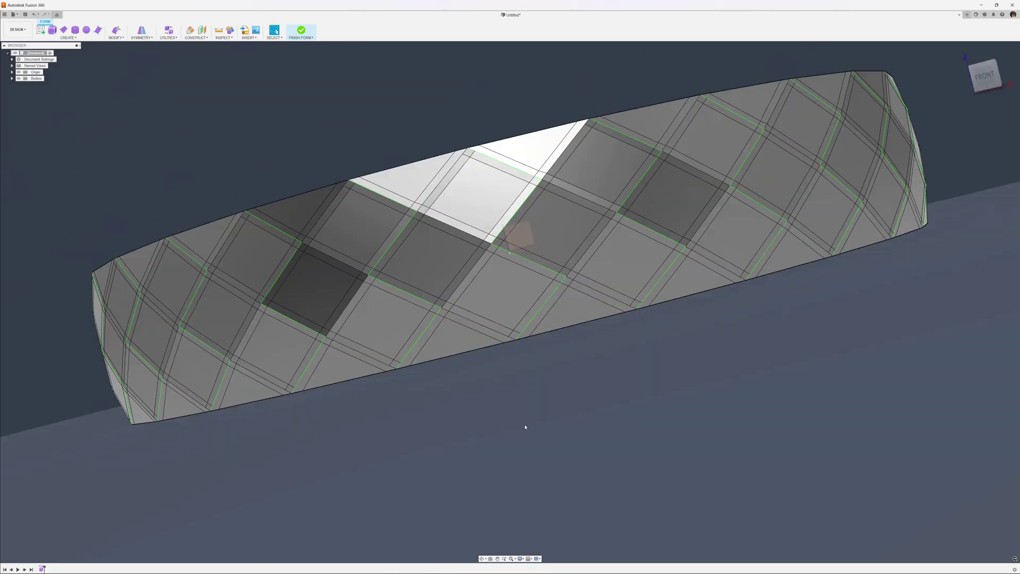
{"action": "scroll", "coordinate": [560, 437], "scroll_direction": "up", "scroll_amount": 6}
{"action": "scroll", "coordinate": [519, 426], "scroll_direction": "down", "scroll_amount": 3}
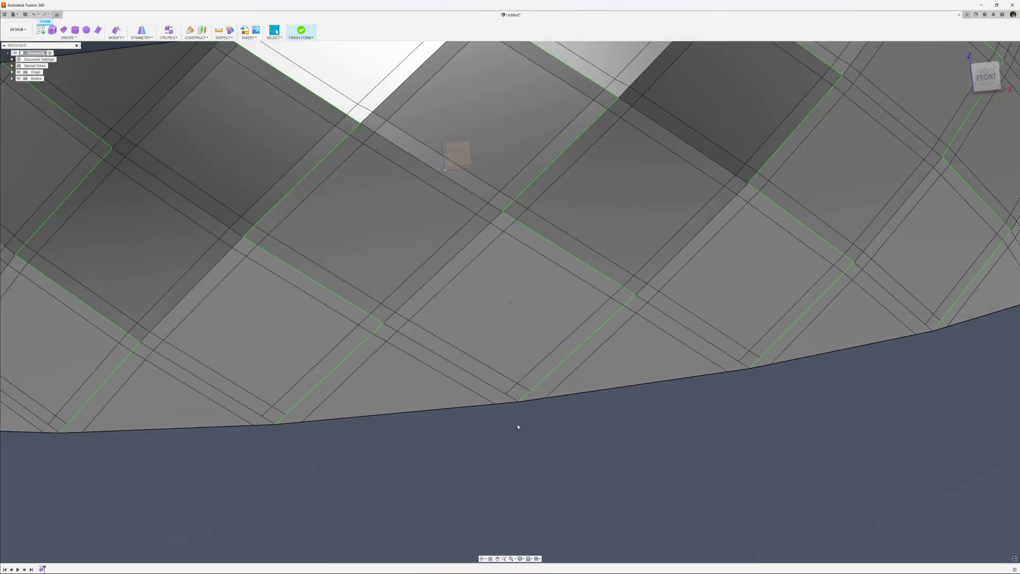
{"action": "middle_click_drag", "start_coordinate": [519, 426], "coordinate": [519, 426], "text": "shift"}
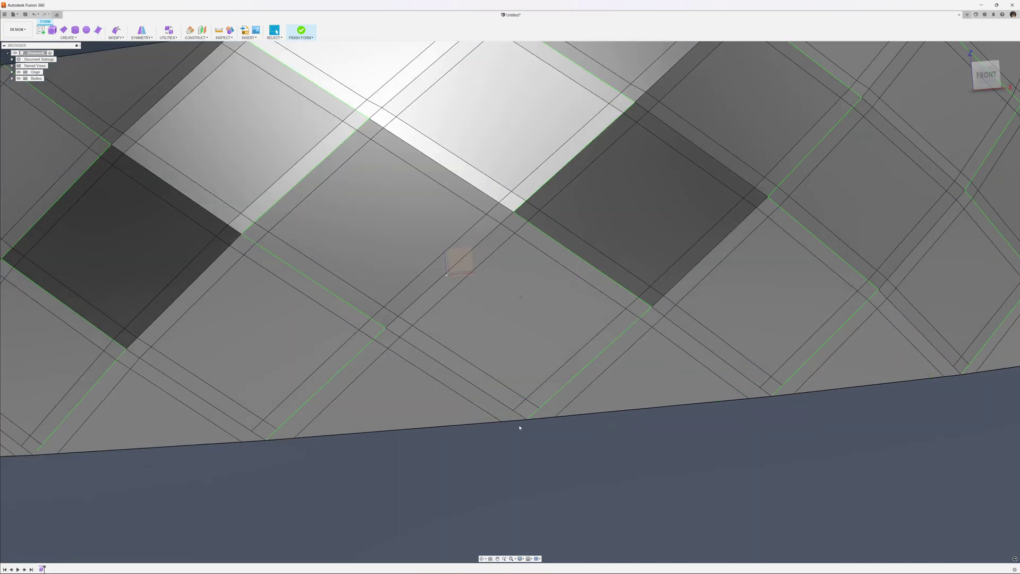
{"action": "scroll", "coordinate": [519, 426], "scroll_direction": "up", "scroll_amount": 2}
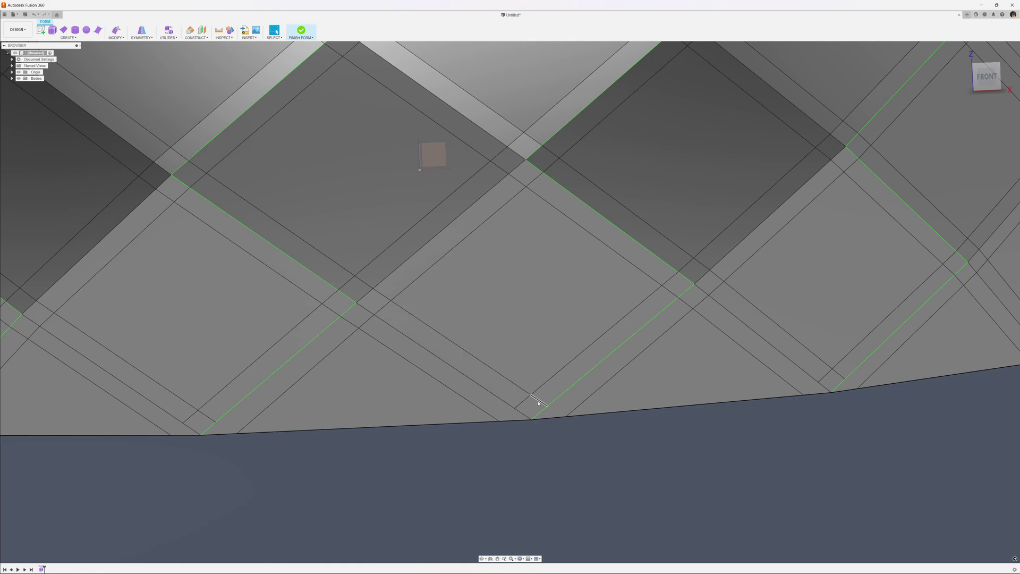
{"action": "scroll", "coordinate": [532, 405], "scroll_direction": "down", "scroll_amount": 1}
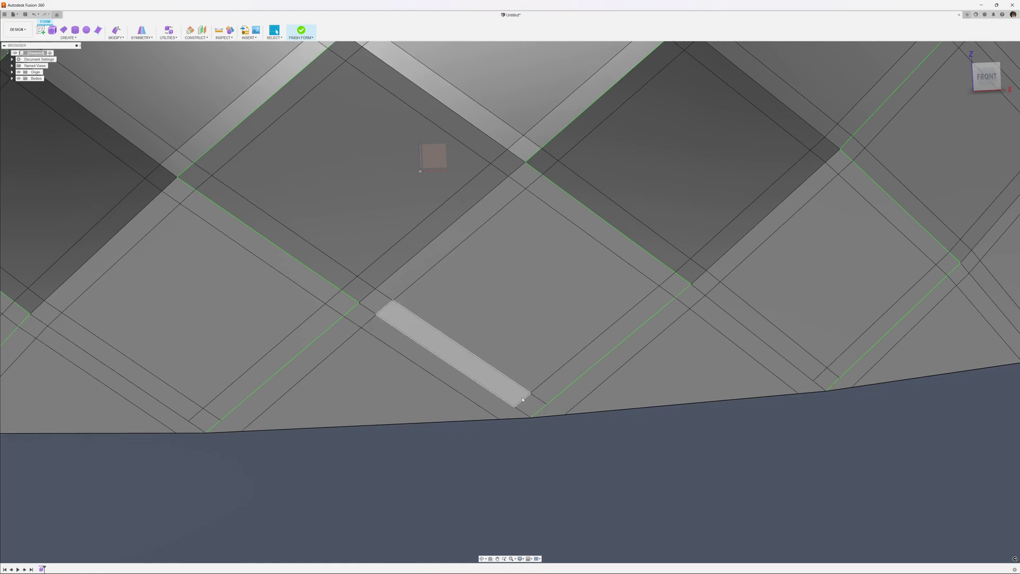
{"action": "scroll", "coordinate": [549, 445], "scroll_direction": "down", "scroll_amount": 1}
{"action": "middle_click_drag", "start_coordinate": [548, 445], "coordinate": [420, 234], "text": "shift"}
{"action": "scroll", "coordinate": [420, 234], "scroll_direction": "down", "scroll_amount": 5}
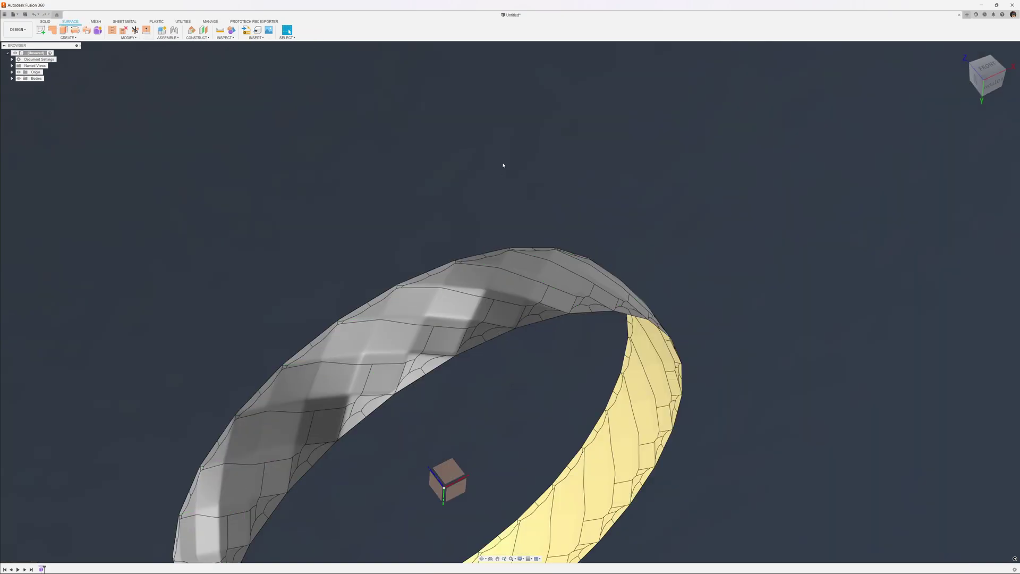
Step: Reopen the form and use Insert Point in Simple mode to connect the inner edge crossing to the diamond's corner on the lower rim
{"action": "scroll", "coordinate": [588, 383], "scroll_direction": "up", "scroll_amount": 4}
{"action": "scroll", "coordinate": [592, 382], "scroll_direction": "up", "scroll_amount": 1}
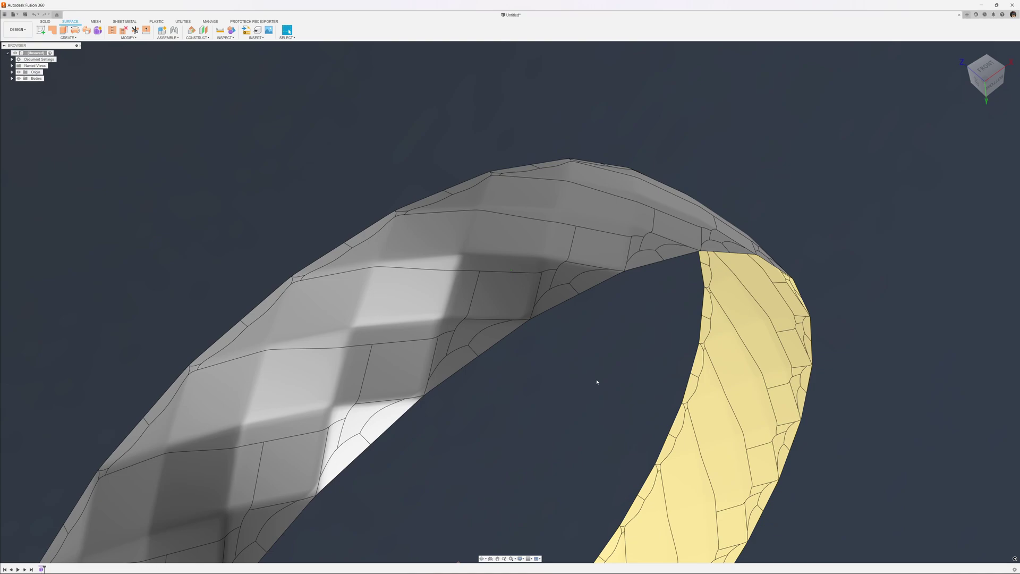
{"action": "scroll", "coordinate": [597, 381], "scroll_direction": "up", "scroll_amount": 2}
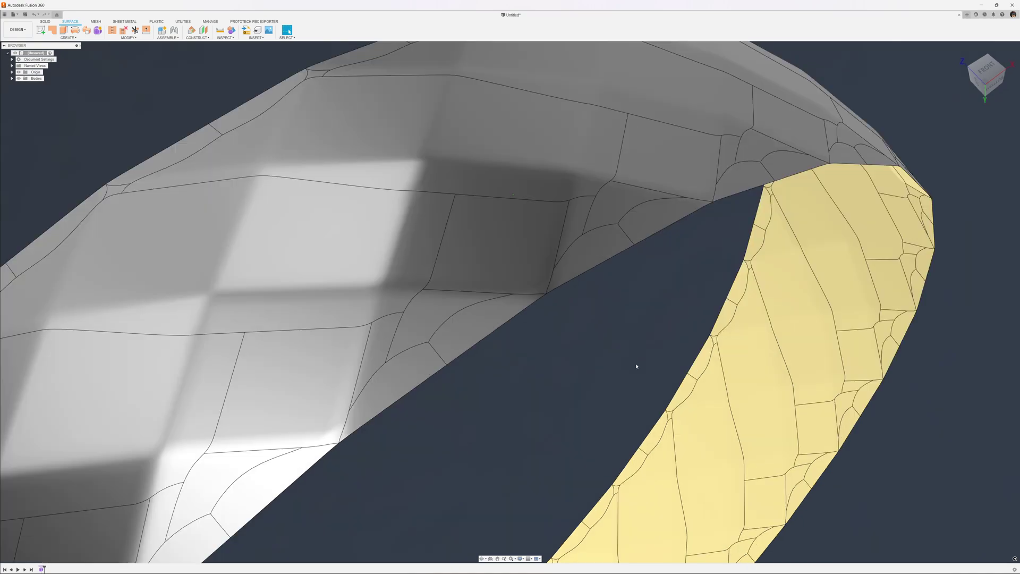
{"action": "middle_click_drag", "start_coordinate": [636, 366], "coordinate": [346, 213], "text": "shift"}
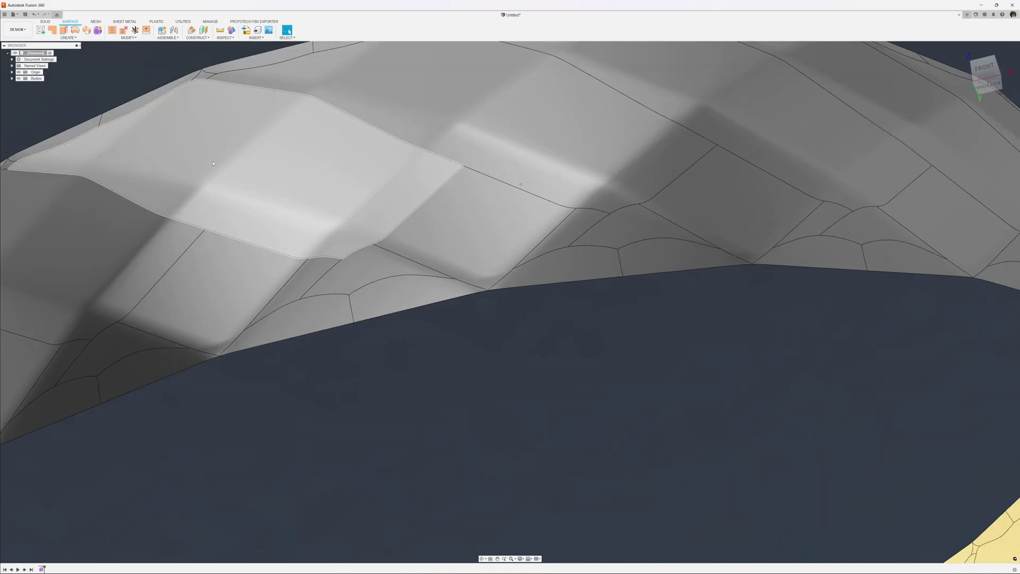
{"action": "scroll", "coordinate": [213, 163], "scroll_direction": "down", "scroll_amount": 5}
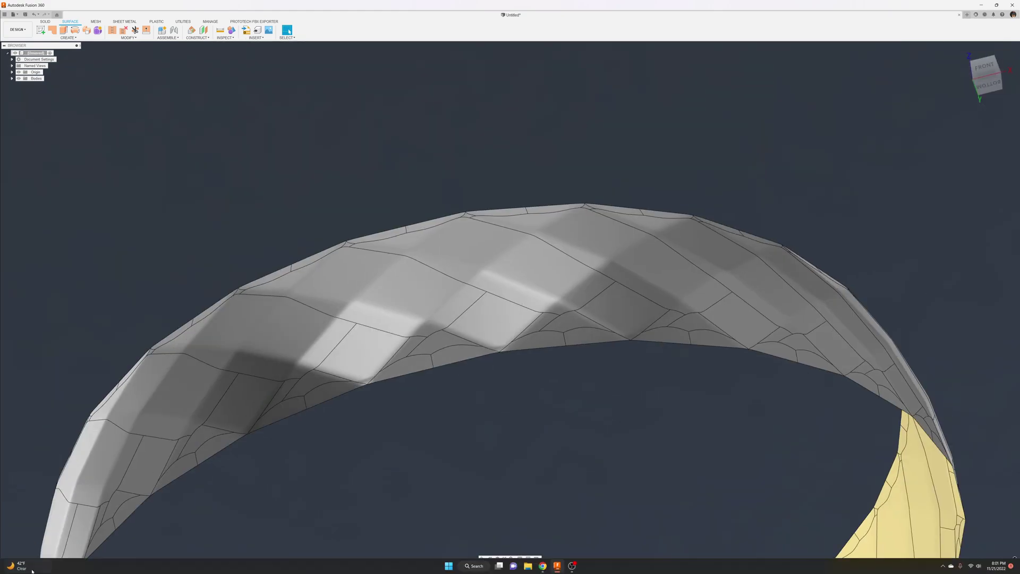
{"action": "left_click", "coordinate": [42, 569]}
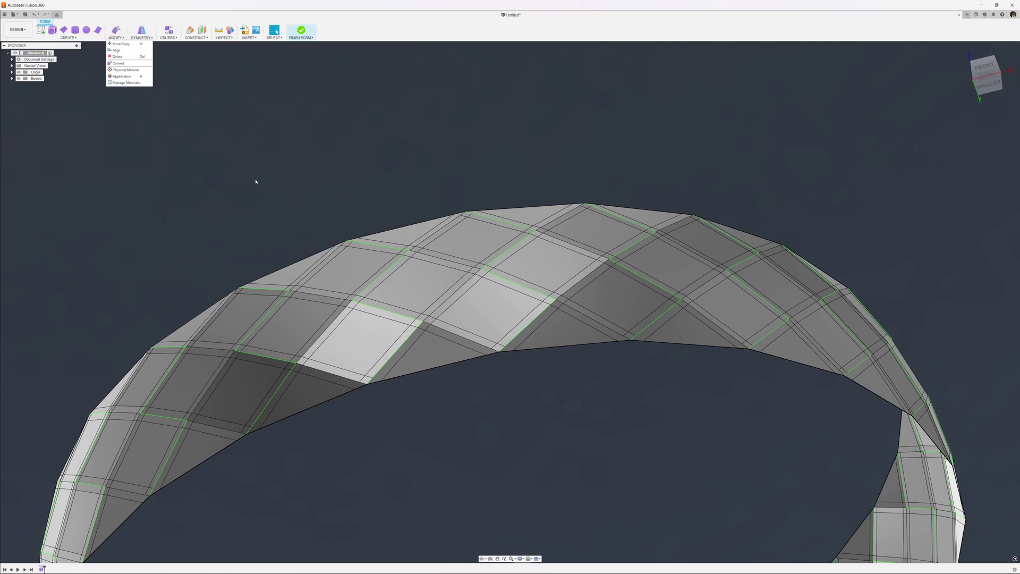
{"action": "left_click", "coordinate": [121, 38]}
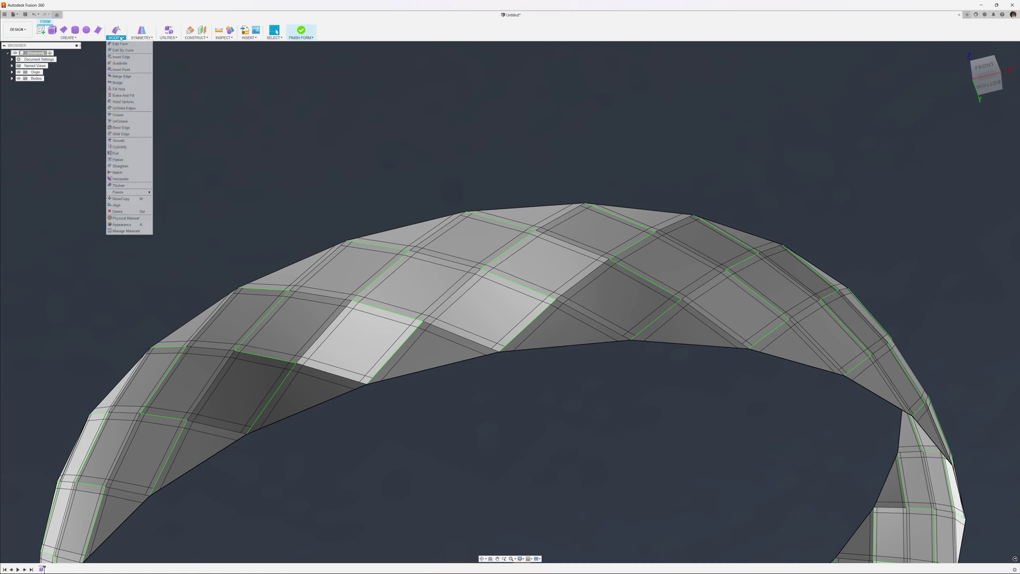
{"action": "left_click", "coordinate": [123, 69]}
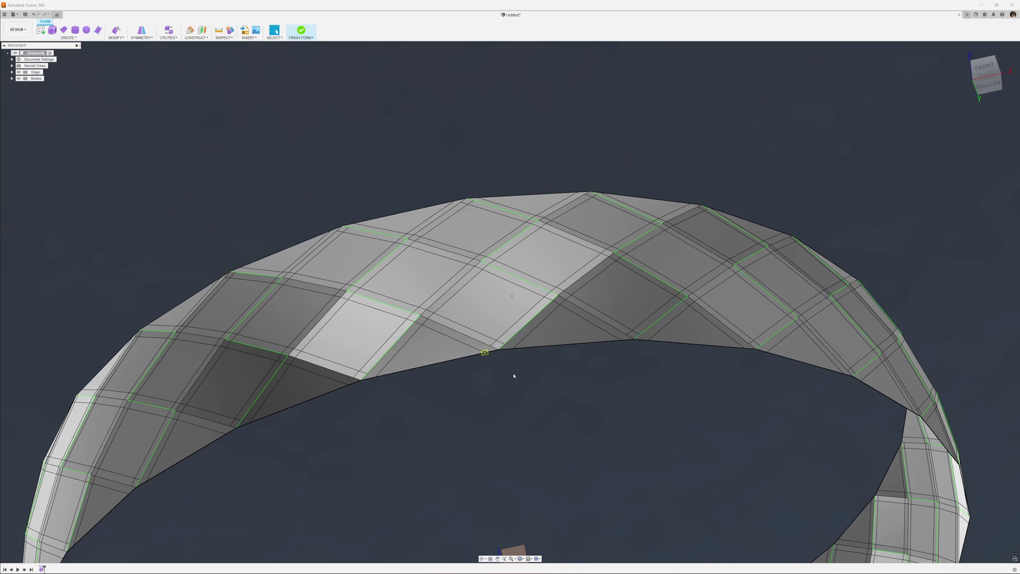
{"action": "scroll", "coordinate": [514, 375], "scroll_direction": "up", "scroll_amount": 5}
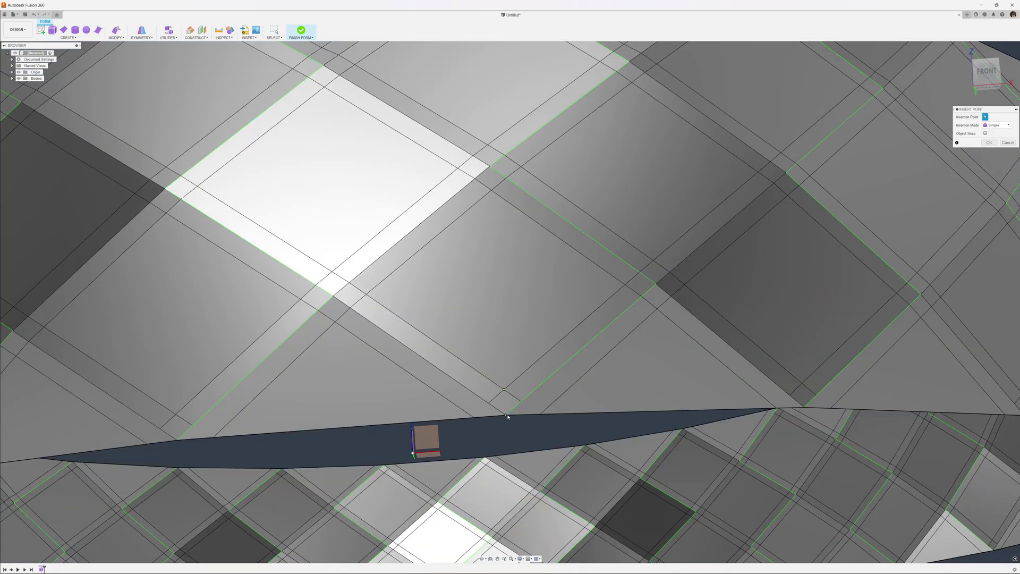
{"action": "left_click", "coordinate": [507, 416]}
{"action": "key", "text": "Return"}
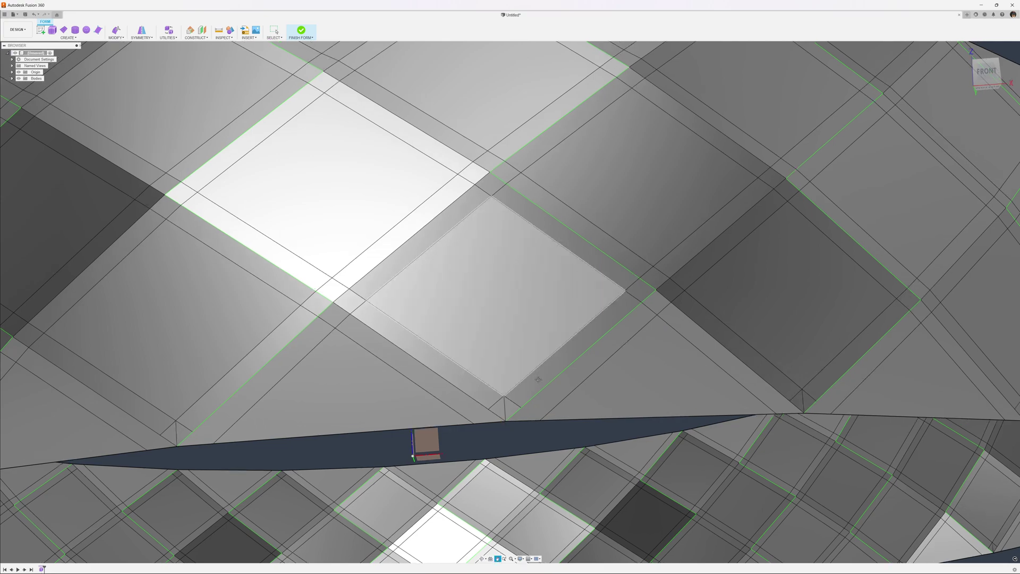
Step: Insert the matching points at the diamond corner on the upper rim, joining the inner edge crossing to the open border
{"action": "middle_click_drag", "start_coordinate": [538, 380], "coordinate": [558, 520]}
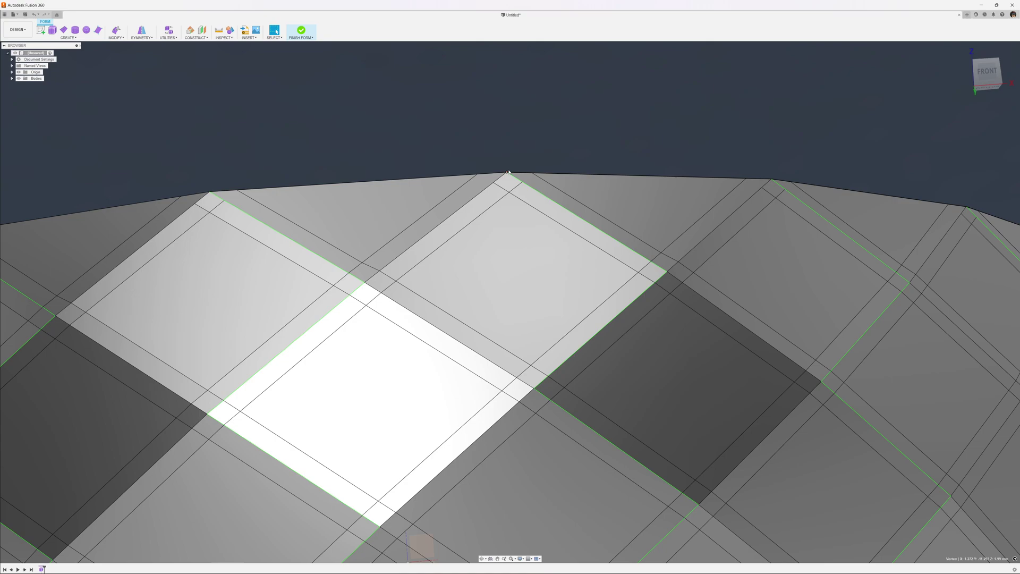
{"action": "right_click", "coordinate": [548, 137]}
{"action": "left_click", "coordinate": [566, 140]}
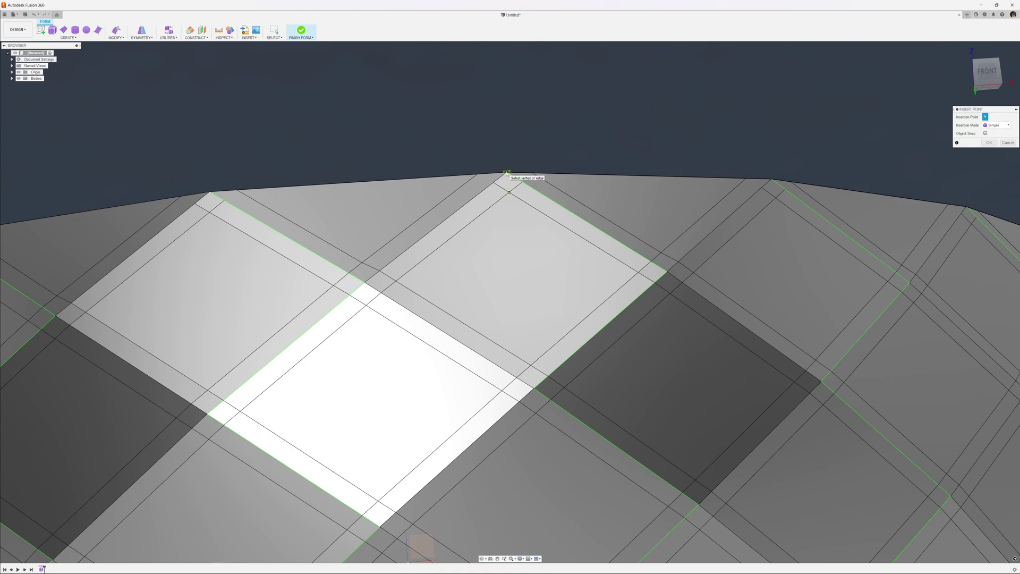
{"action": "key", "text": "Return"}
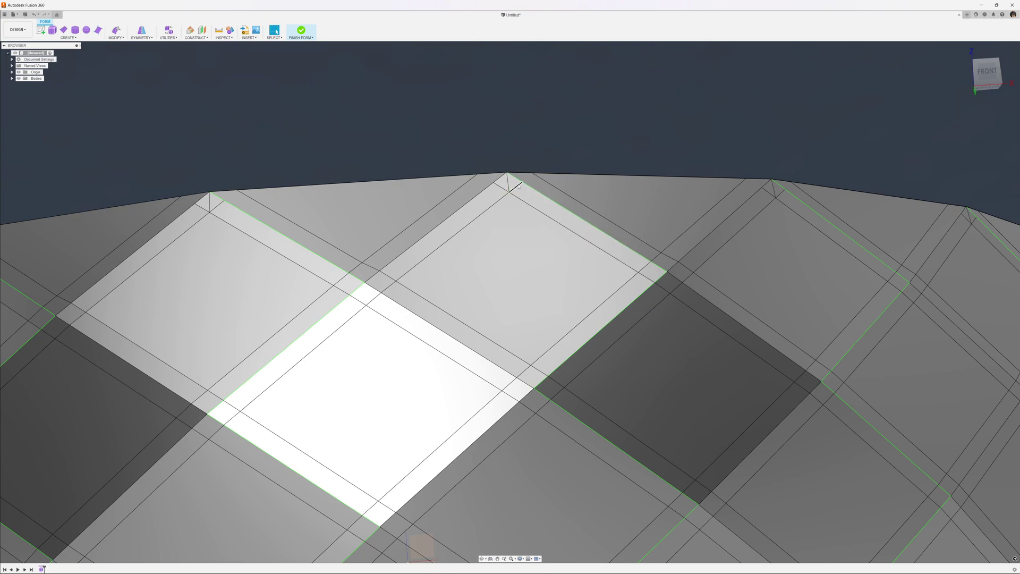
Step: Check the new short corner edges by selecting one at the upper rim and one at the lower rim
{"action": "left_click", "coordinate": [519, 185]}
{"action": "left_click", "coordinate": [559, 154]}
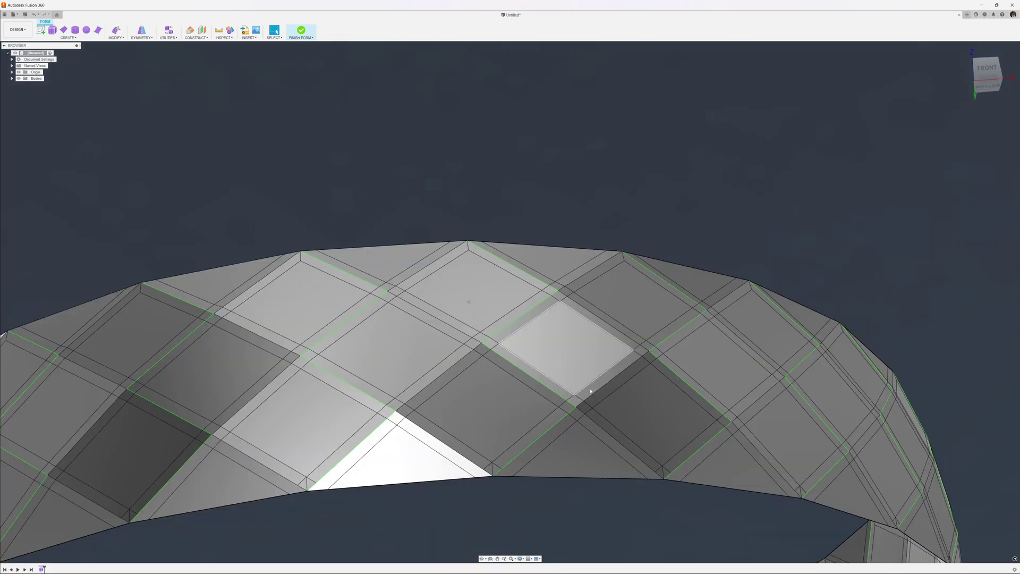
{"action": "mouse_move", "coordinate": [590, 391]}
{"action": "middle_mouse_down", "text": "shift"}
{"action": "mouse_move", "coordinate": [501, 483]}
{"action": "mouse_move", "coordinate": [393, 353]}
{"action": "mouse_move", "coordinate": [393, 319]}
{"action": "mouse_move", "coordinate": [505, 381]}
{"action": "middle_mouse_up", "text": "shift"}
{"action": "scroll", "coordinate": [503, 362], "scroll_direction": "up", "scroll_amount": 3}
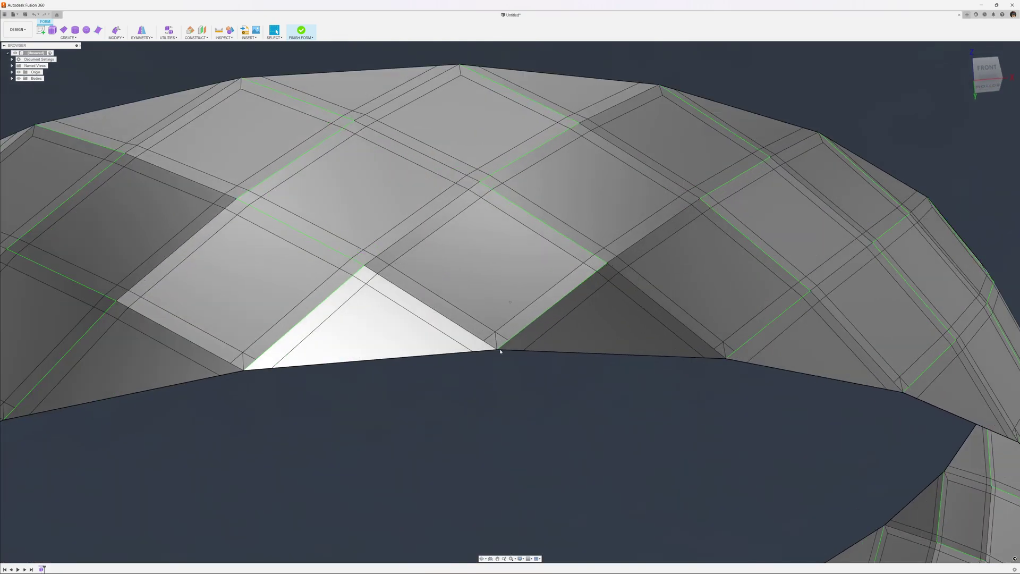
{"action": "left_click", "coordinate": [496, 346]}
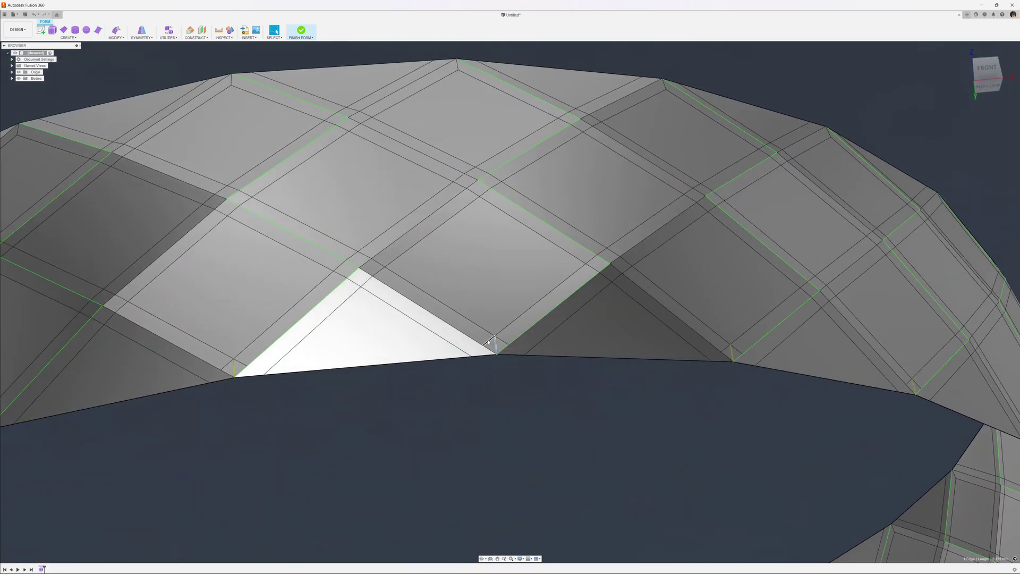
{"action": "left_click", "coordinate": [507, 419]}
Step: Select the whole open edge loop of the lower rim and offset it slightly along the ring's axis with Edit Form
{"action": "middle_click_drag", "start_coordinate": [574, 441], "coordinate": [456, 361], "text": "shift"}
{"action": "double_click", "coordinate": [455, 362]}
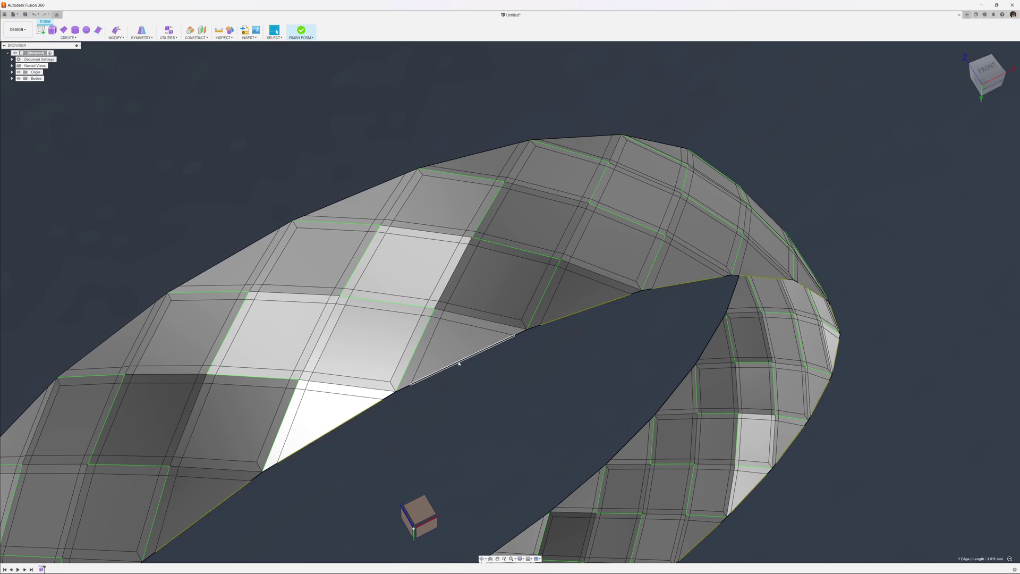
{"action": "middle_click_drag", "start_coordinate": [500, 387], "coordinate": [508, 391], "text": "shift"}
{"action": "right_click", "coordinate": [508, 391]}
{"action": "left_click", "coordinate": [528, 385]}
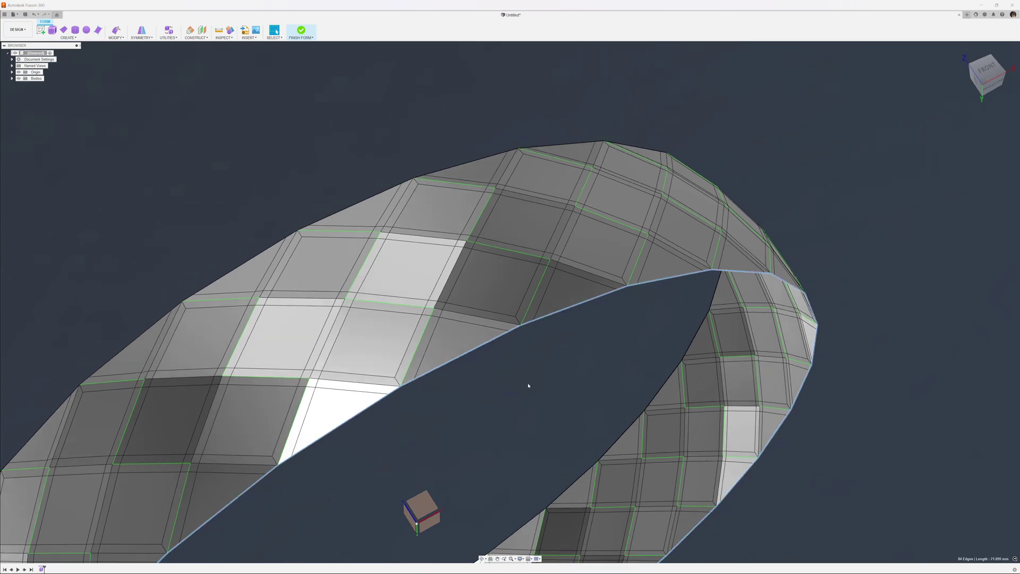
{"action": "mouse_move", "coordinate": [484, 438]}
{"action": "middle_mouse_down", "text": "shift"}
{"action": "mouse_move", "coordinate": [489, 405]}
{"action": "mouse_move", "coordinate": [476, 427]}
{"action": "middle_mouse_up", "text": "shift"}
{"action": "middle_click_drag", "start_coordinate": [459, 467], "coordinate": [457, 412]}
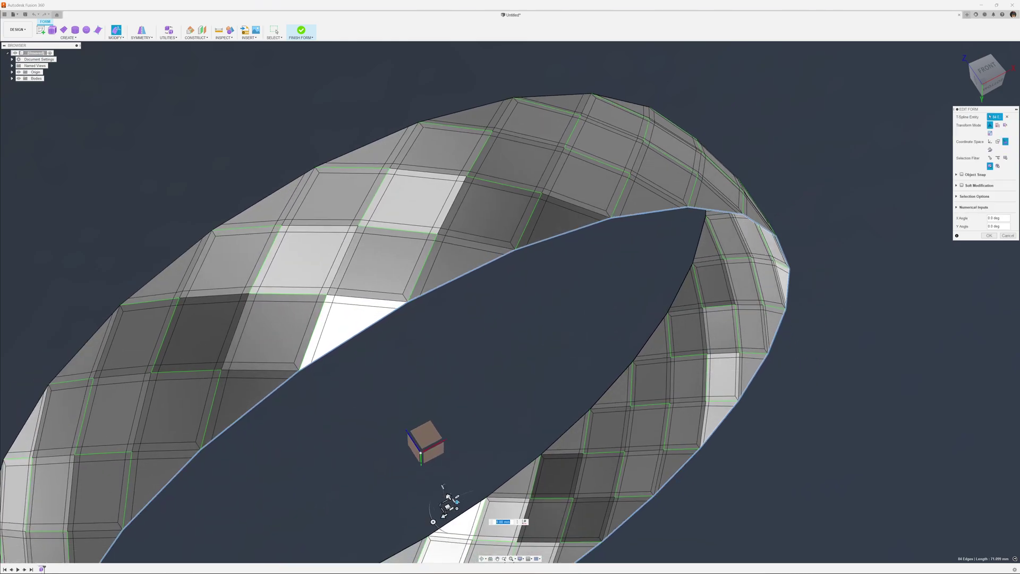
{"action": "left_click_drag", "start_coordinate": [447, 495], "coordinate": [473, 495]}
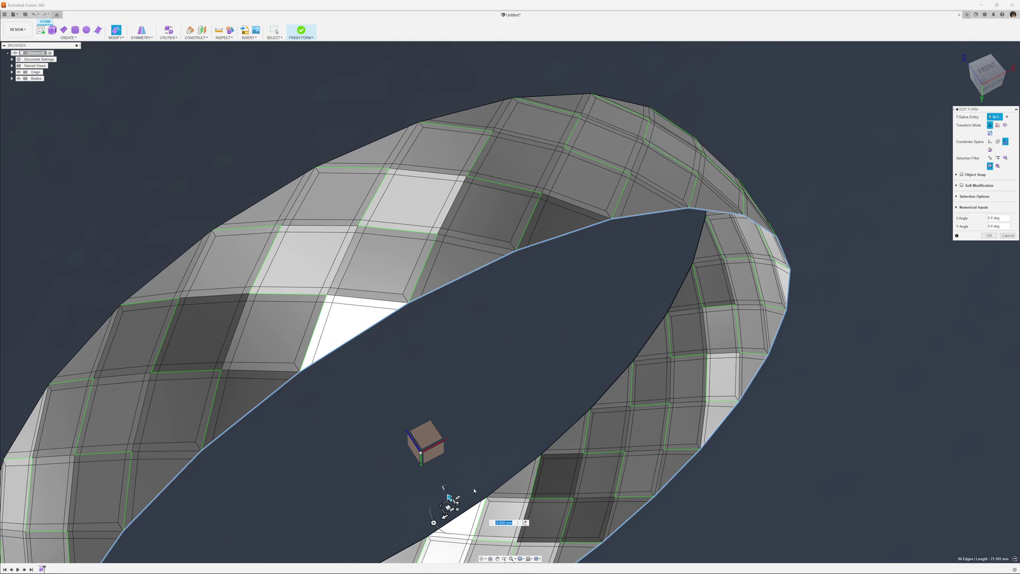
{"action": "type", "text": "-1"}
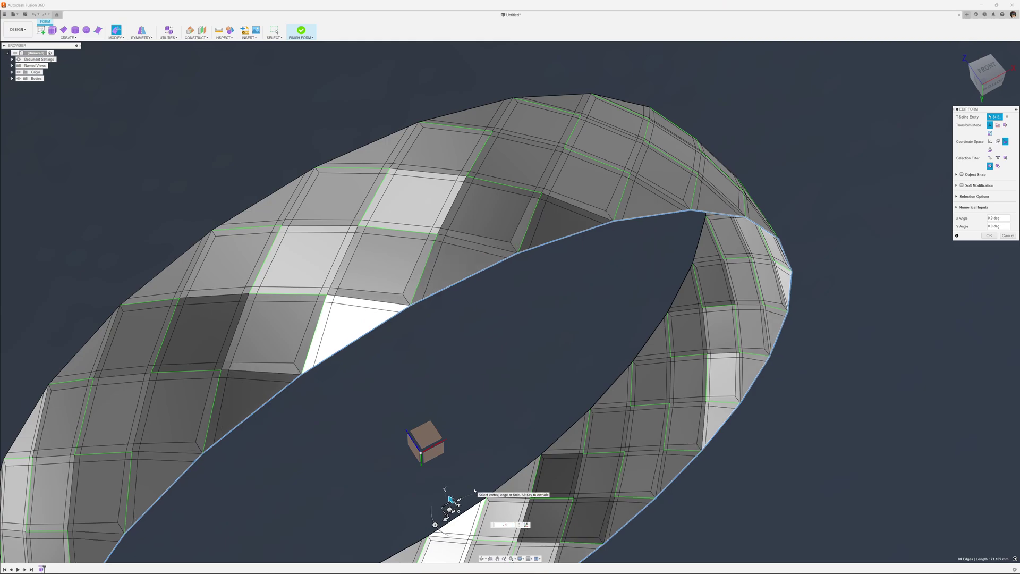
{"action": "key", "text": "Return"}
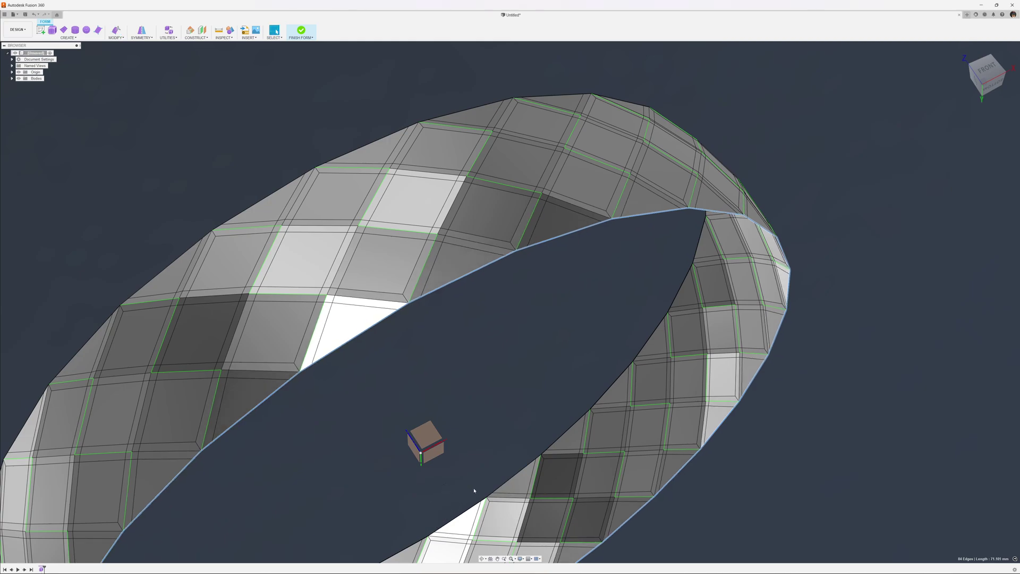
Step: Extrude the lower rim's edge loop outward along the ring's axis by 0.10 mm with Edit Form
{"action": "right_click", "coordinate": [456, 441]}
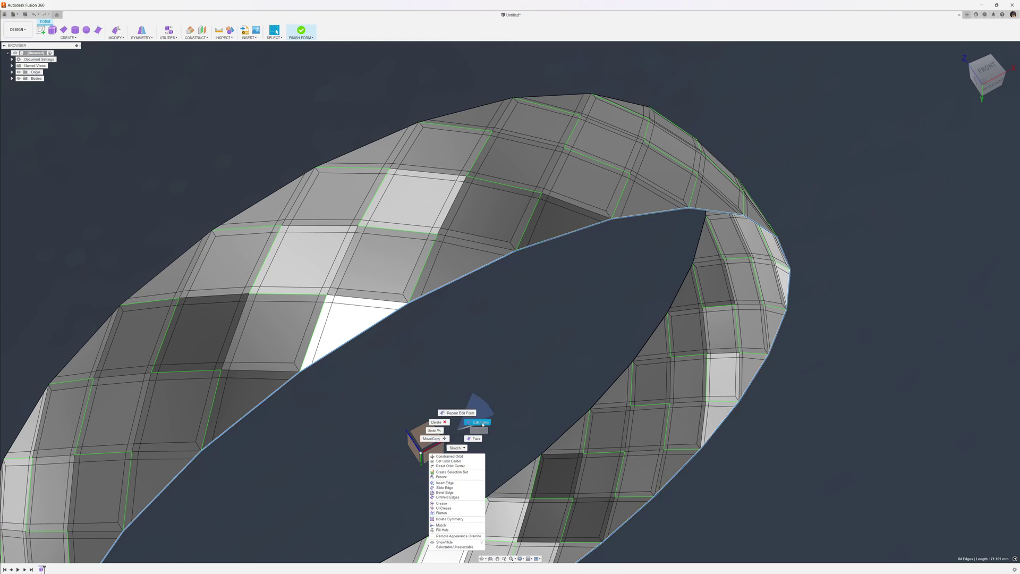
{"action": "left_click", "coordinate": [473, 412]}
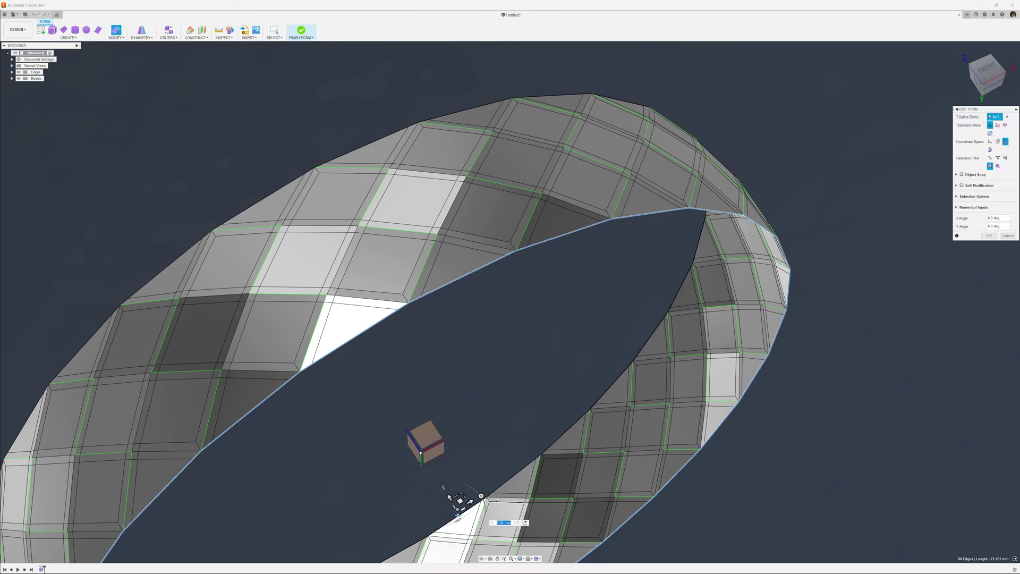
{"action": "left_click_drag", "start_coordinate": [449, 497], "coordinate": [449, 498]}
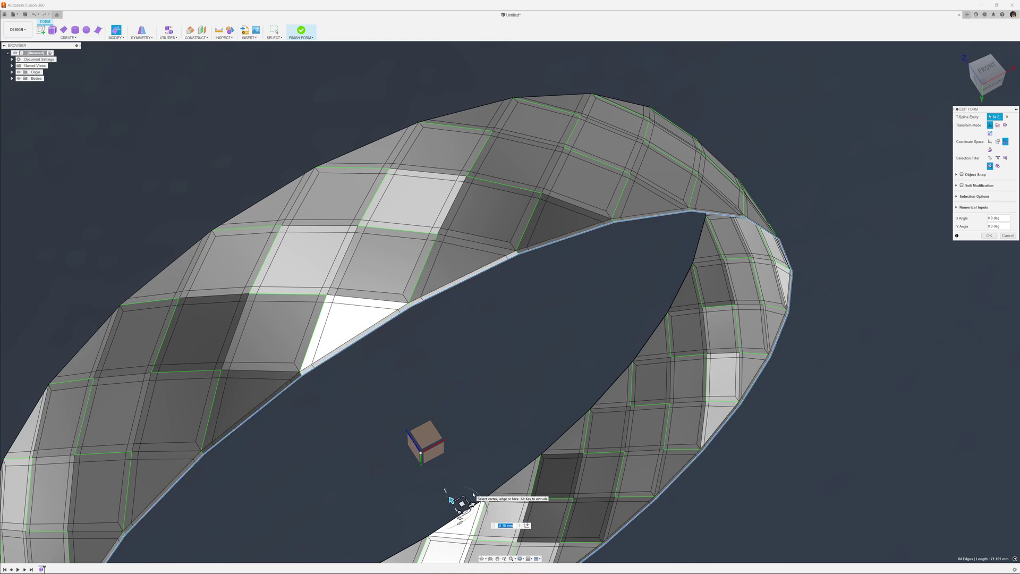
{"action": "key", "text": "Return"}
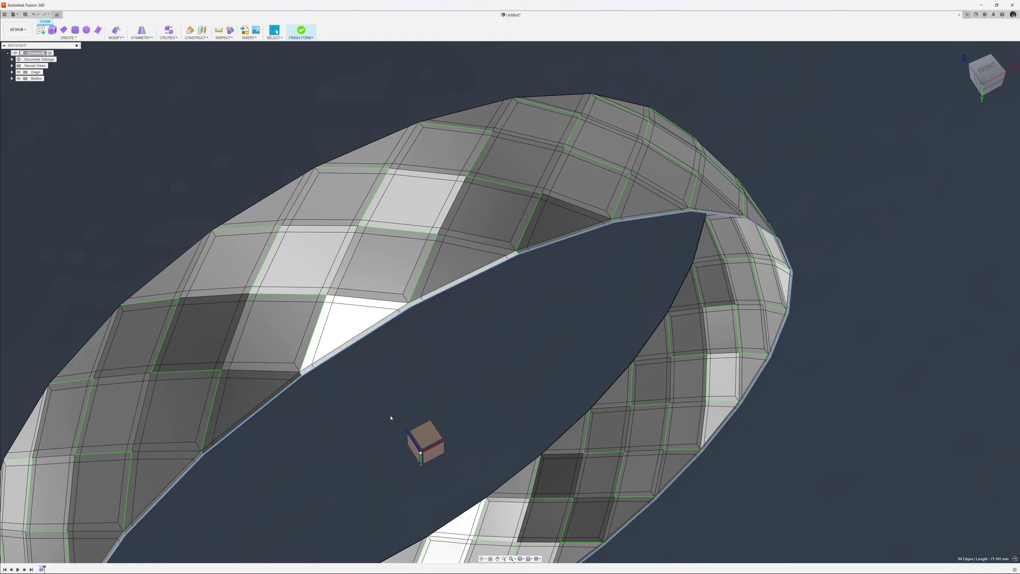
Step: Select the open edge loop of the opposite rim and offset it slightly along the ring's axis with Edit Form
{"action": "double_click", "coordinate": [251, 206]}
{"action": "middle_click_drag", "start_coordinate": [207, 354], "coordinate": [164, 364], "text": "shift"}
{"action": "right_click", "coordinate": [165, 364]}
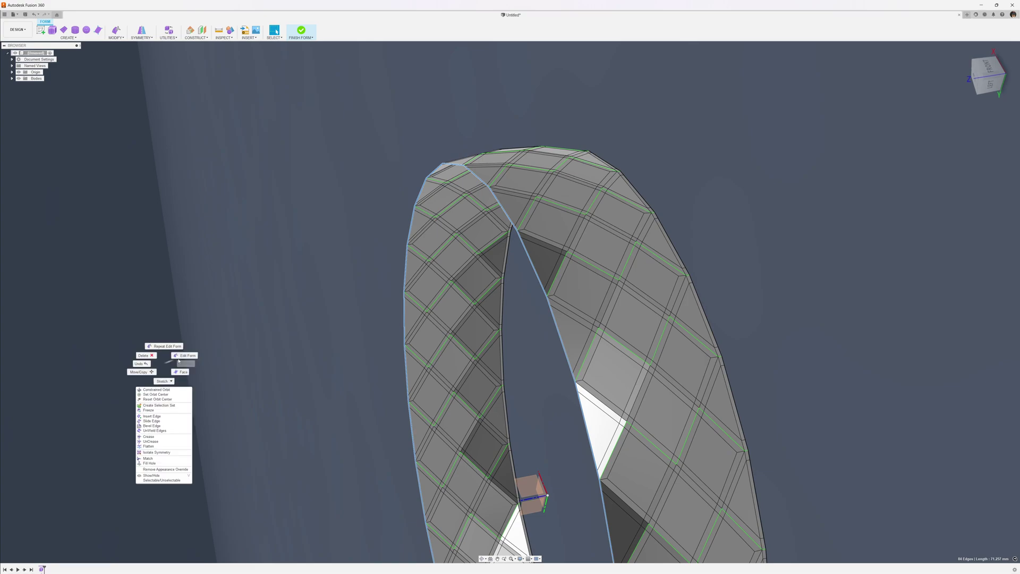
{"action": "left_click", "coordinate": [184, 356]}
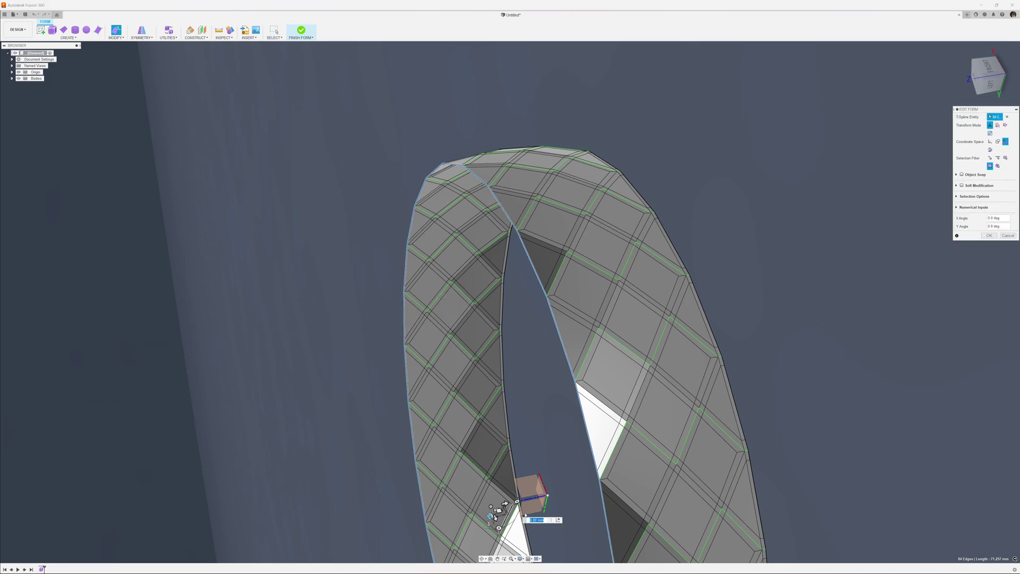
{"action": "left_click_drag", "start_coordinate": [505, 502], "coordinate": [508, 502]}
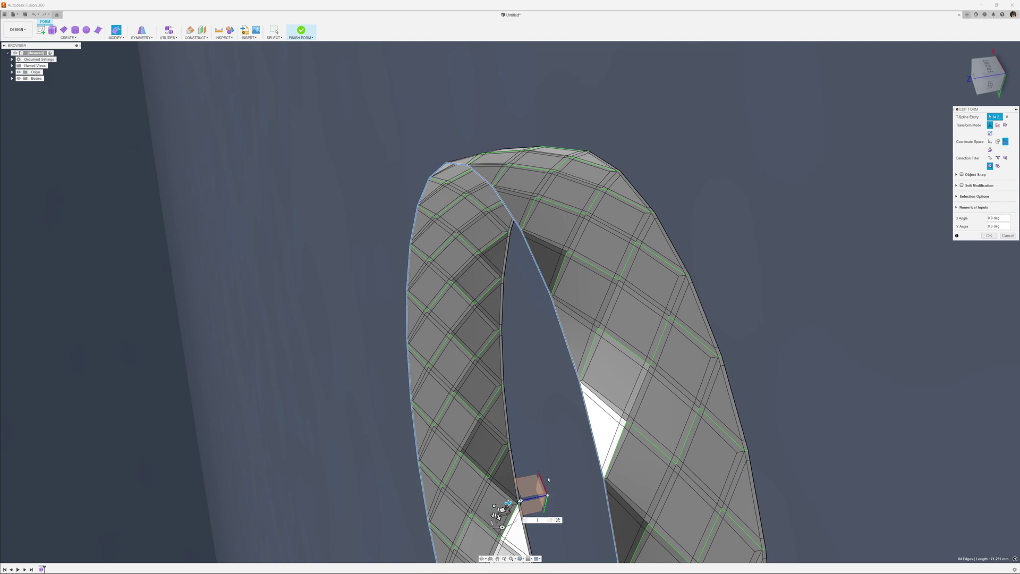
{"action": "key", "text": "Return"}
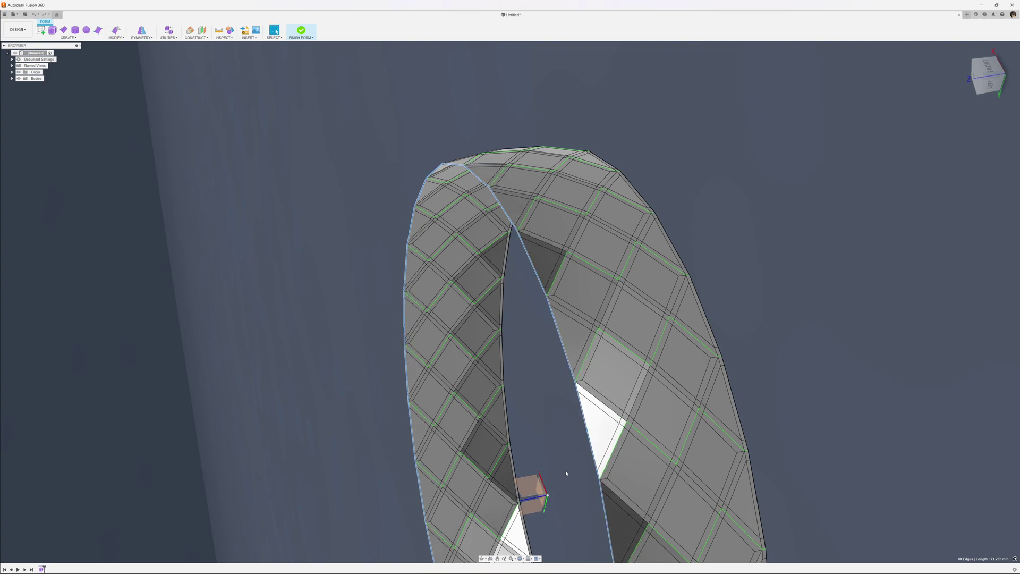
Step: Extrude the opposite rim's edge loop outward into a thin strip matching the first rim, and reselect its outer loop
{"action": "right_click", "coordinate": [567, 472]}
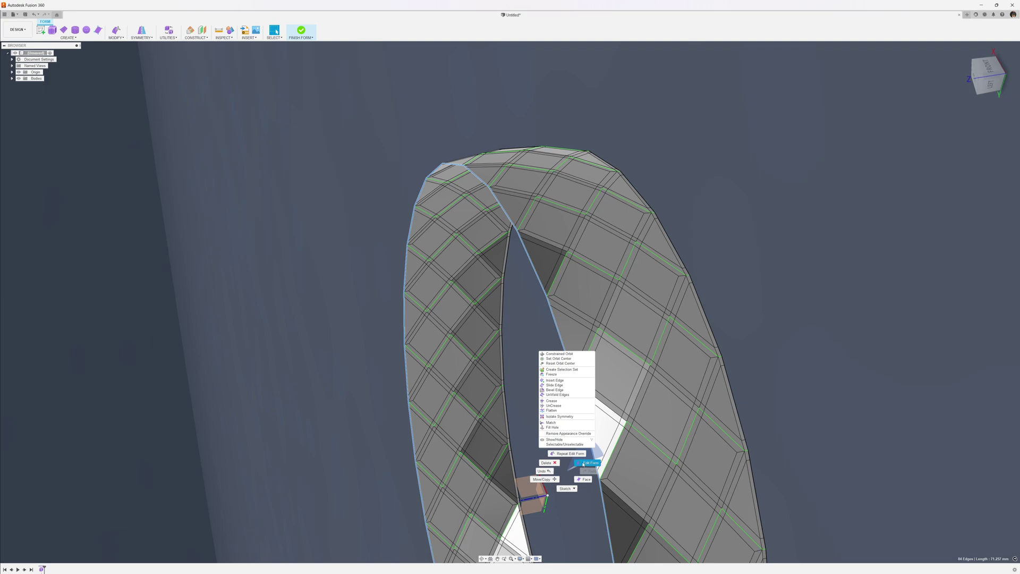
{"action": "left_click", "coordinate": [585, 456]}
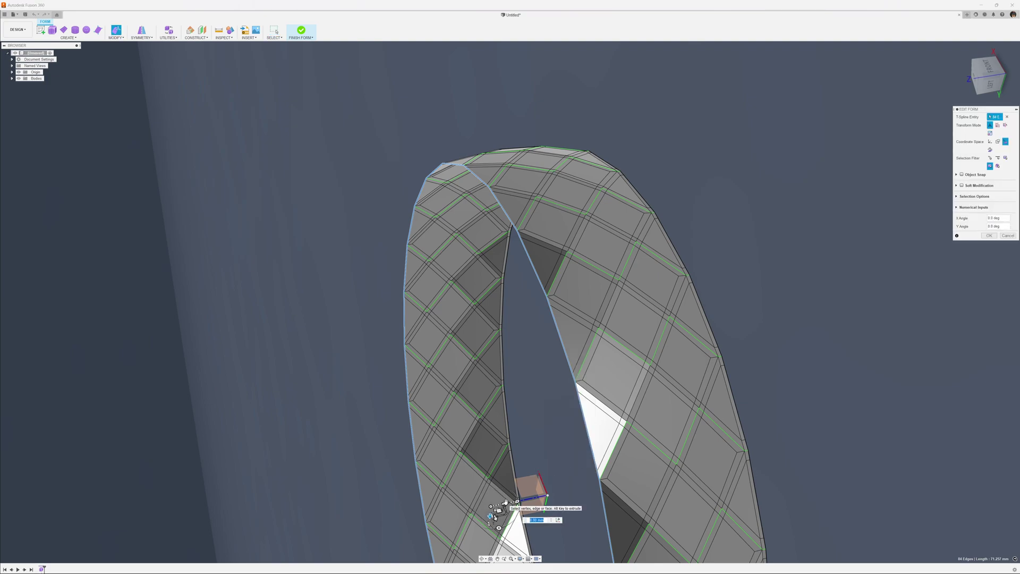
{"action": "left_click_drag", "start_coordinate": [504, 502], "coordinate": [502, 503]}
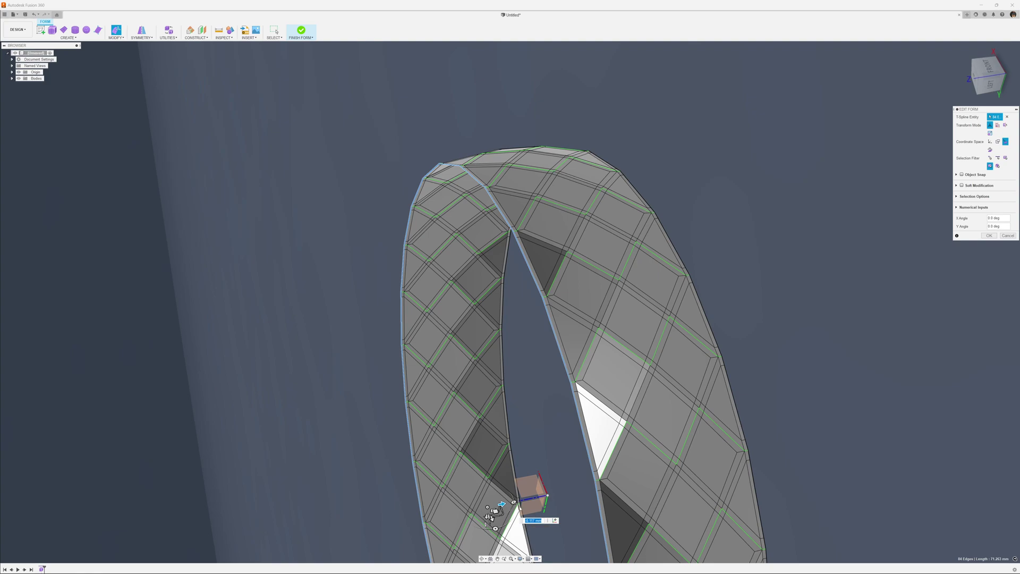
{"action": "type", "text": "-1"}
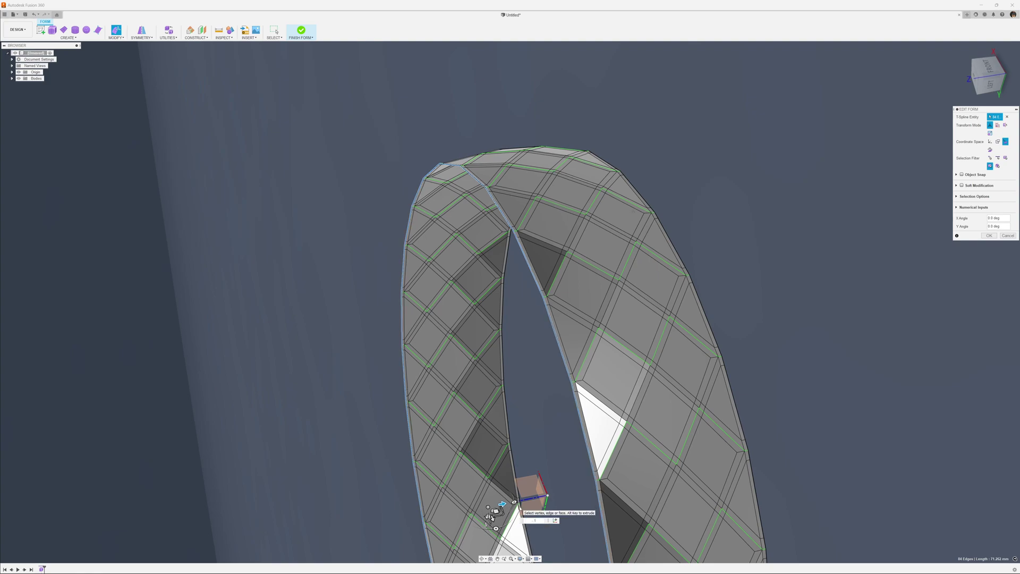
{"action": "key", "text": "Return"}
{"action": "left_click", "coordinate": [529, 407]}
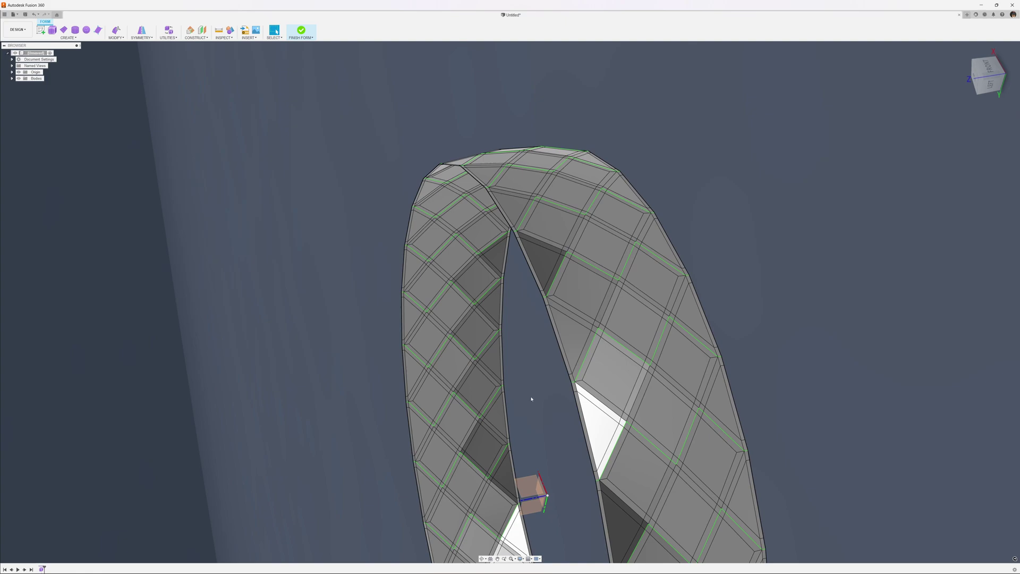
{"action": "double_click", "coordinate": [568, 369]}
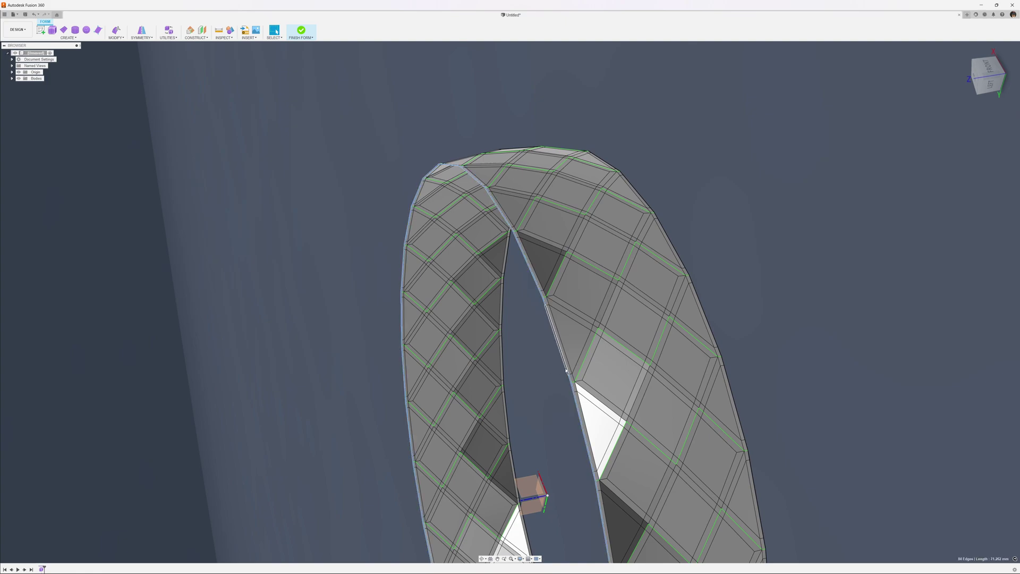
Step: Add the second rim's outer edge loop to the selection, scale both loops slightly inward with Edit Form, and finish the form
{"action": "double_click", "coordinate": [734, 395], "text": "shift"}
{"action": "middle_click_drag", "start_coordinate": [826, 389], "coordinate": [644, 415], "text": "shift"}
{"action": "right_click", "coordinate": [644, 414]}
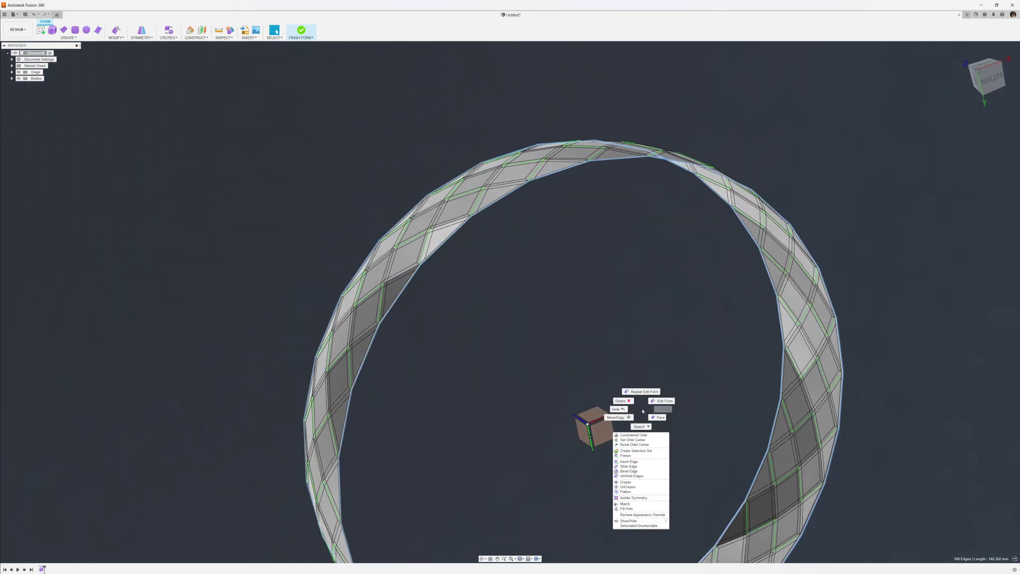
{"action": "left_click", "coordinate": [659, 388]}
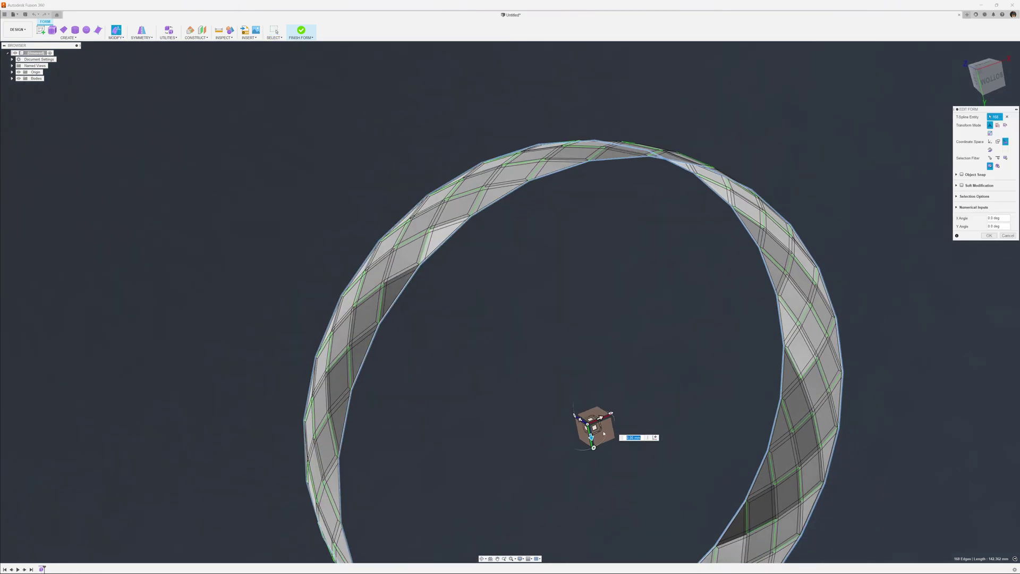
{"action": "left_click", "coordinate": [600, 429]}
{"action": "type", "text": "95"}
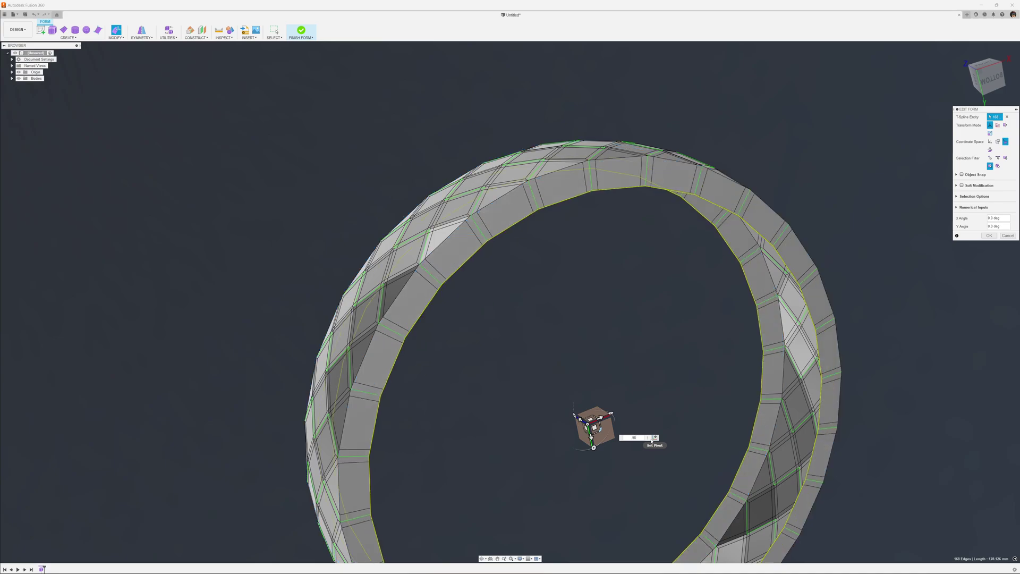
{"action": "key", "text": "BackSpace"}
{"action": "type", "text": "8"}
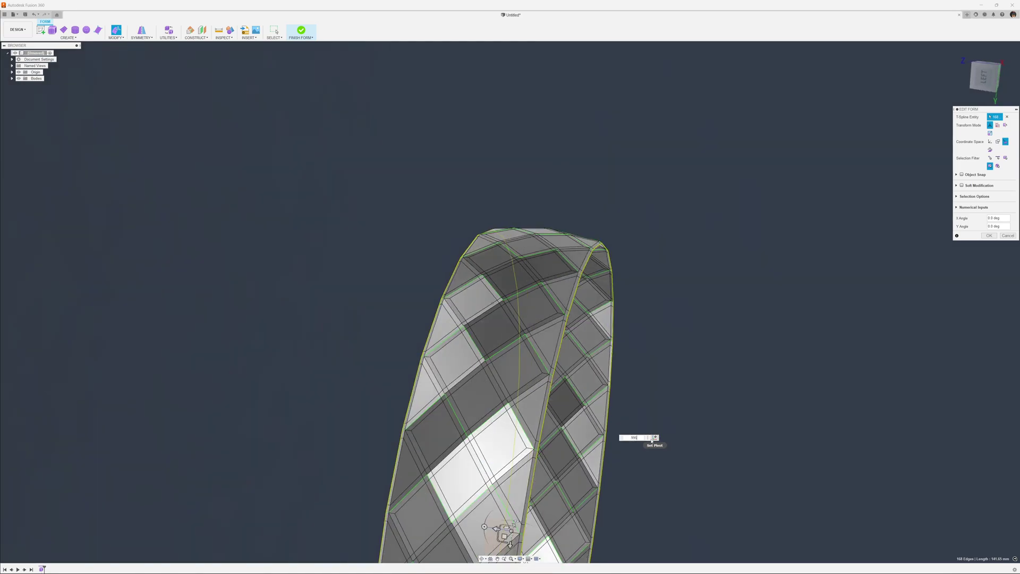
{"action": "left_click", "coordinate": [984, 237]}
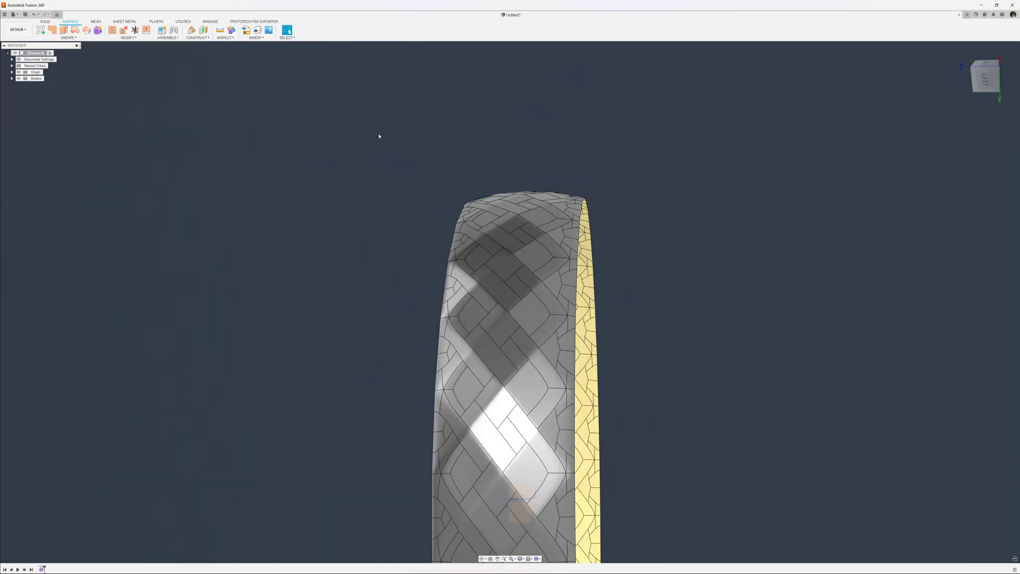
Step: Inspect the faceted ring surface in the Render workspace from another angle and return to the Design workspace
{"action": "left_click", "coordinate": [17, 30]}
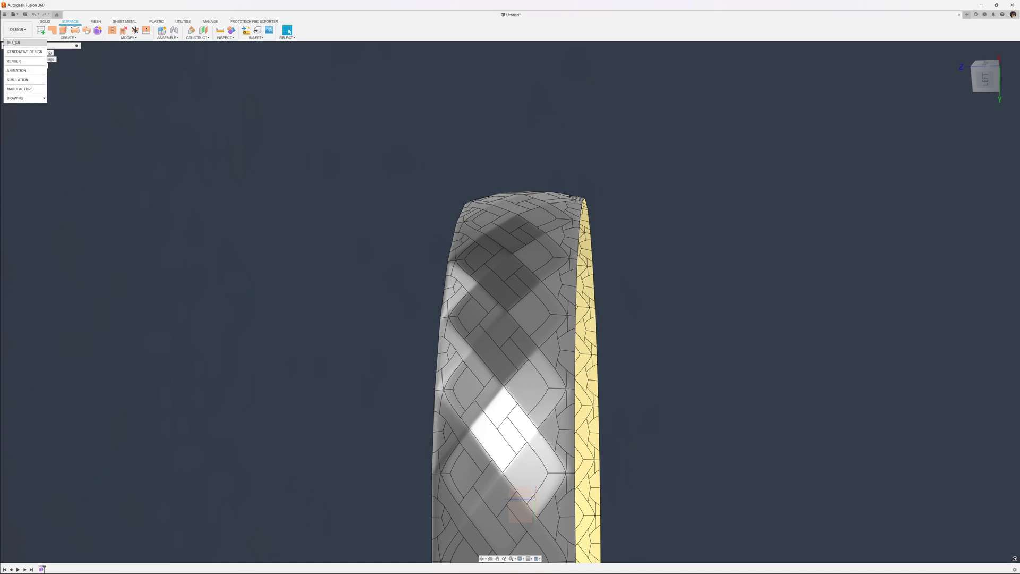
{"action": "left_click", "coordinate": [15, 61]}
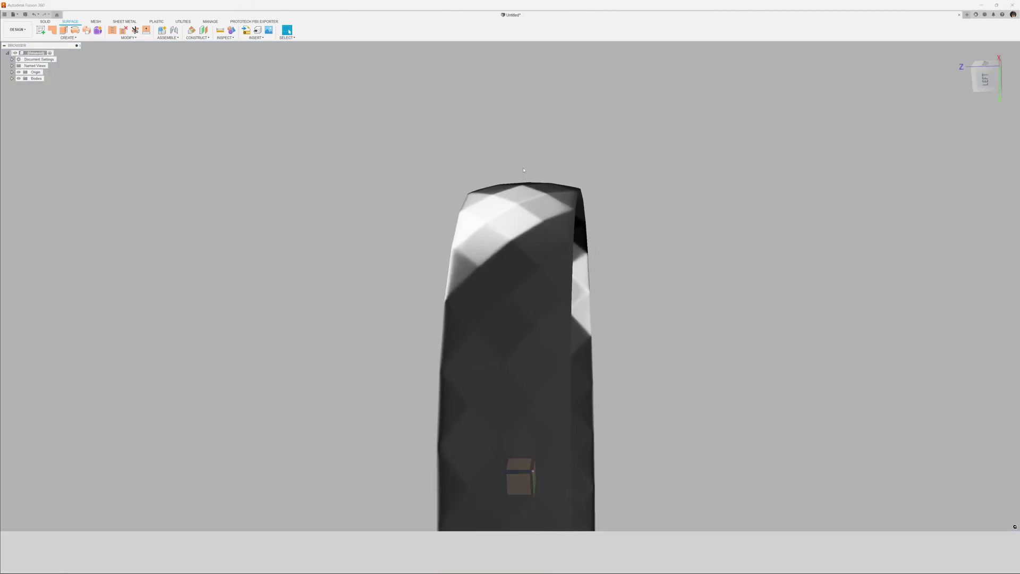
{"action": "middle_click_drag", "start_coordinate": [665, 223], "coordinate": [444, 383], "text": "shift"}
{"action": "left_click", "coordinate": [18, 29]}
{"action": "left_click", "coordinate": [20, 43]}
Step: Create a sketch on the origin plane perpendicular to the ring's axis
{"action": "middle_click_drag", "start_coordinate": [445, 343], "coordinate": [441, 321], "text": "shift"}
{"action": "key", "text": "s"}
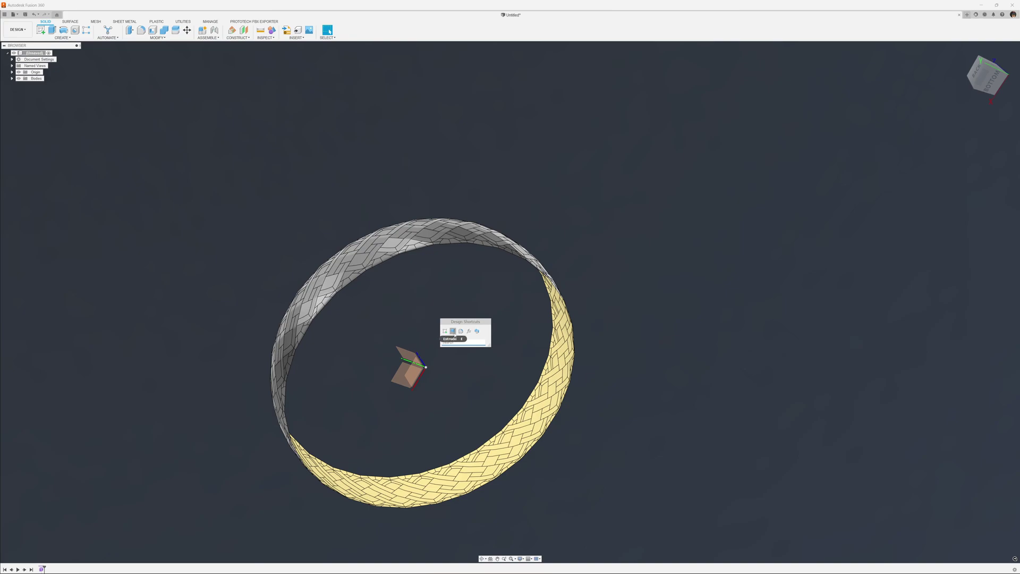
{"action": "left_click", "coordinate": [445, 330]}
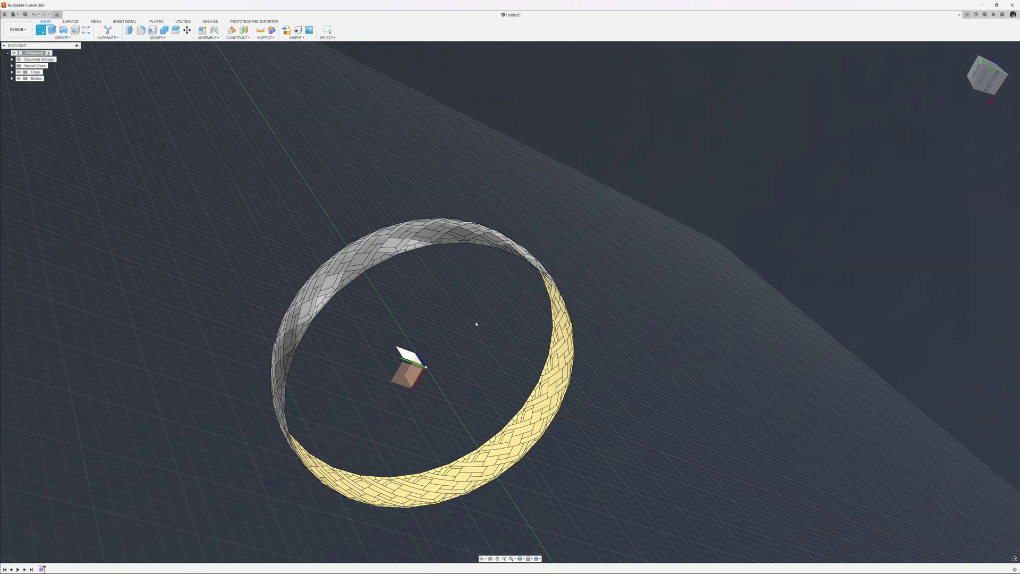
{"action": "mouse_move", "coordinate": [476, 323]}
{"action": "middle_mouse_down", "text": "shift"}
{"action": "mouse_move", "coordinate": [494, 335]}
{"action": "mouse_move", "coordinate": [470, 355]}
{"action": "middle_mouse_up", "text": "shift"}
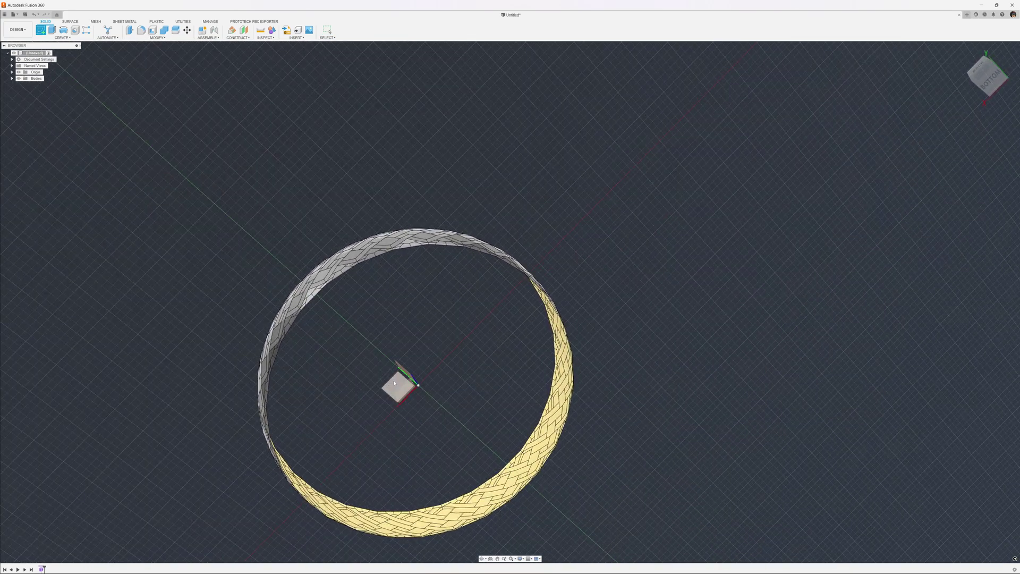
{"action": "left_click", "coordinate": [394, 382]}
Step: Sketch two concentric circles centred on the origin, one just outside the faceted ring and one well inside it
{"action": "key", "text": "s"}
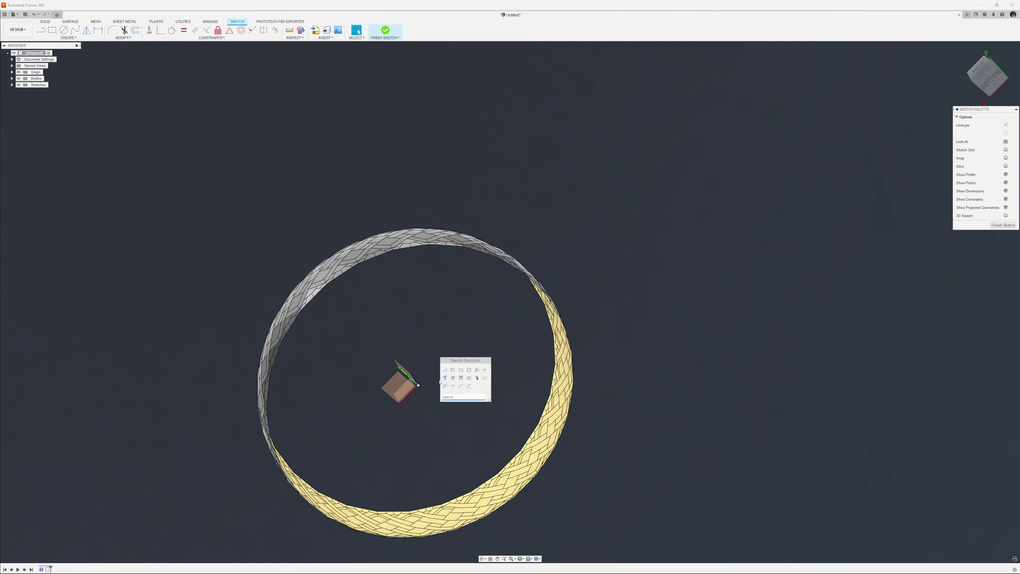
{"action": "left_click", "coordinate": [418, 385]}
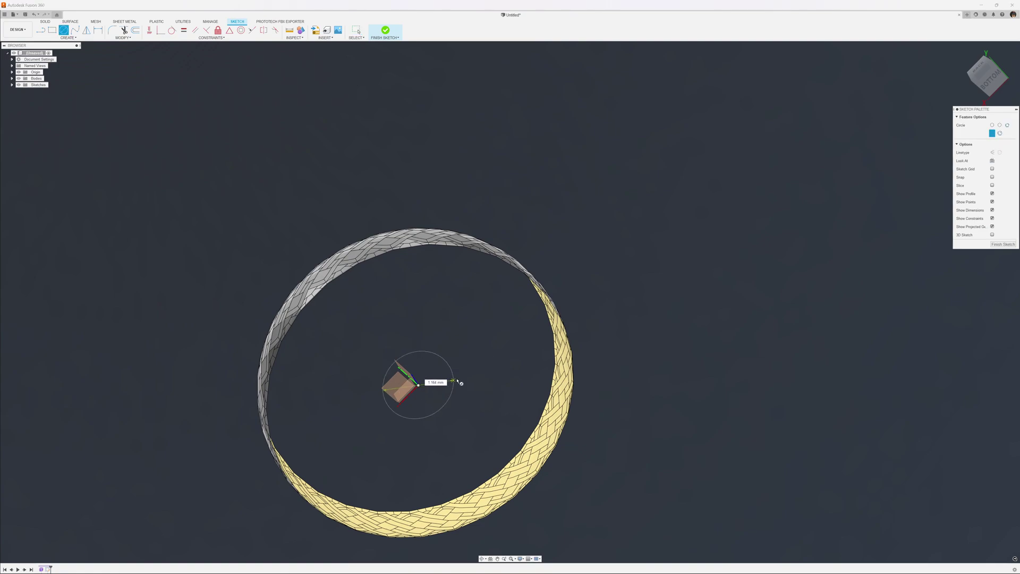
{"action": "left_click", "coordinate": [579, 350]}
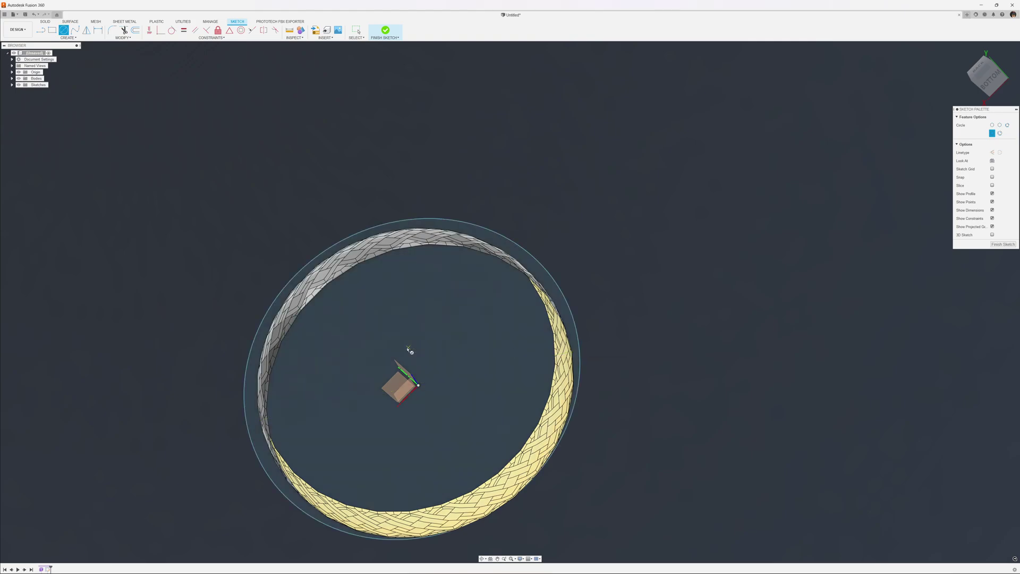
{"action": "left_click", "coordinate": [419, 386]}
{"action": "left_click", "coordinate": [519, 370]}
{"action": "key", "text": "Escape"}
Step: Dimension the inner circle's diameter to 20 mm and the outer circle's diameter to 25 mm
{"action": "key", "text": "d"}
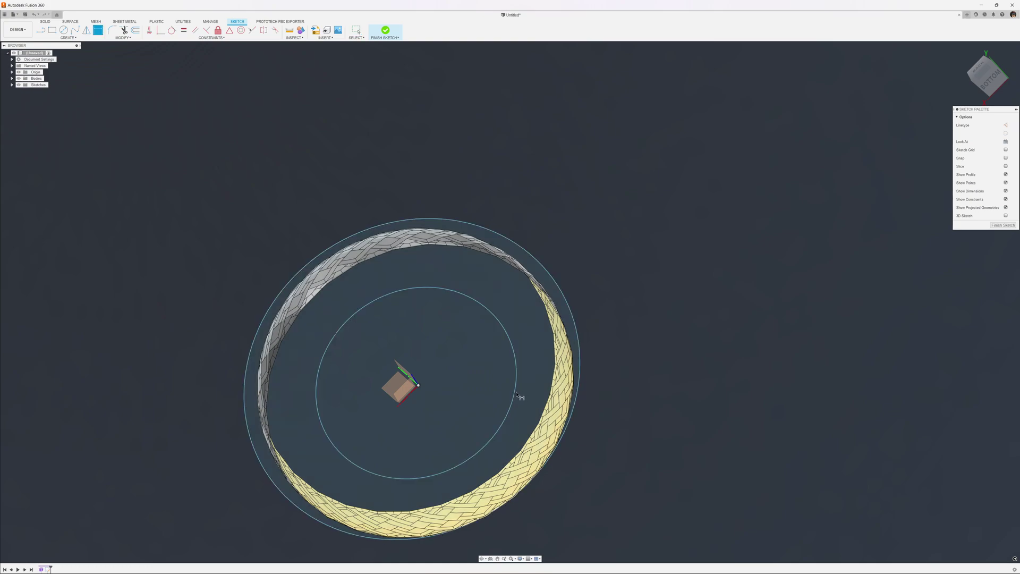
{"action": "left_click", "coordinate": [517, 394]}
{"action": "left_click", "coordinate": [529, 394]}
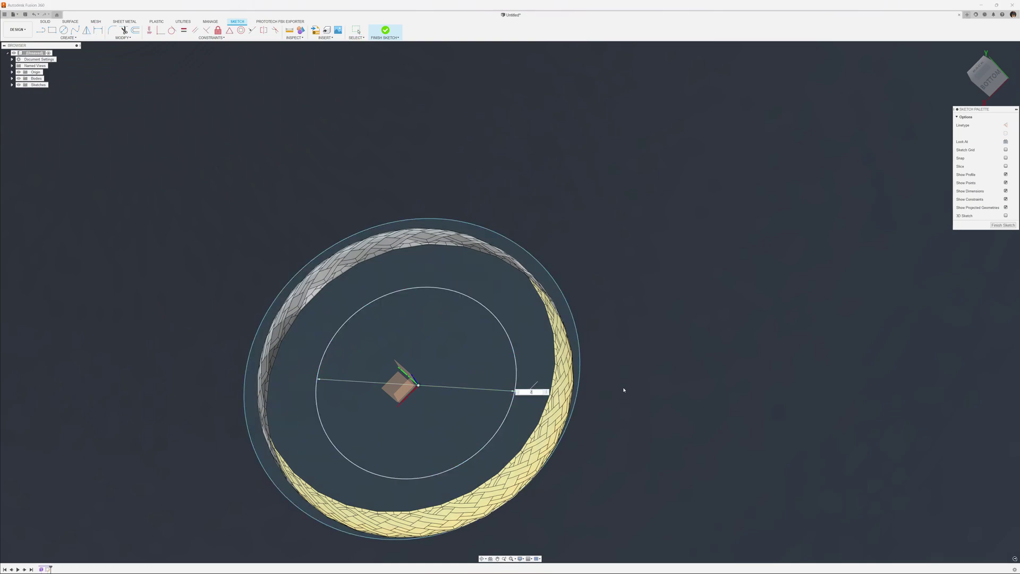
{"action": "middle_click_drag", "start_coordinate": [654, 389], "coordinate": [691, 384], "text": "shift"}
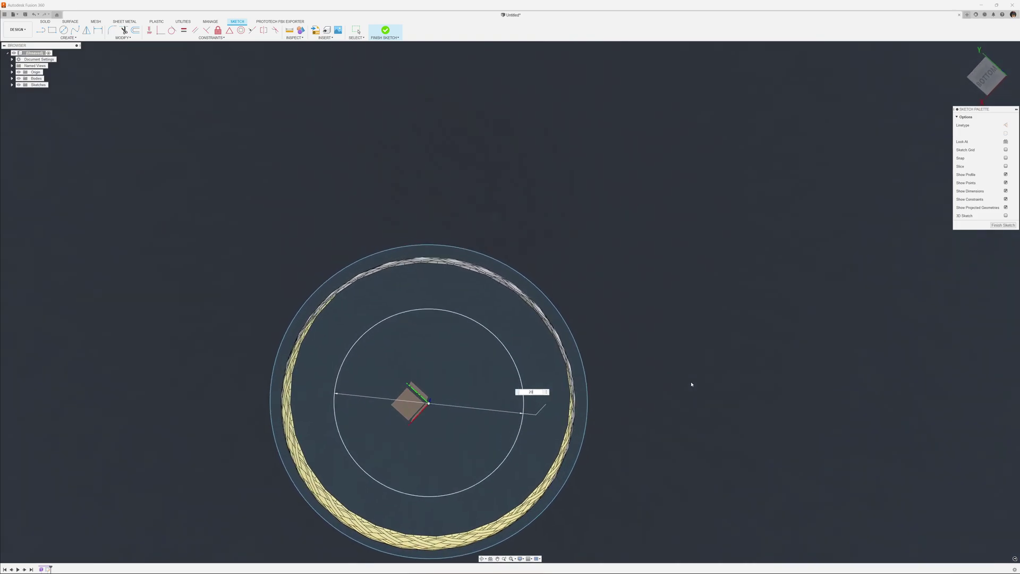
{"action": "key", "text": "Return"}
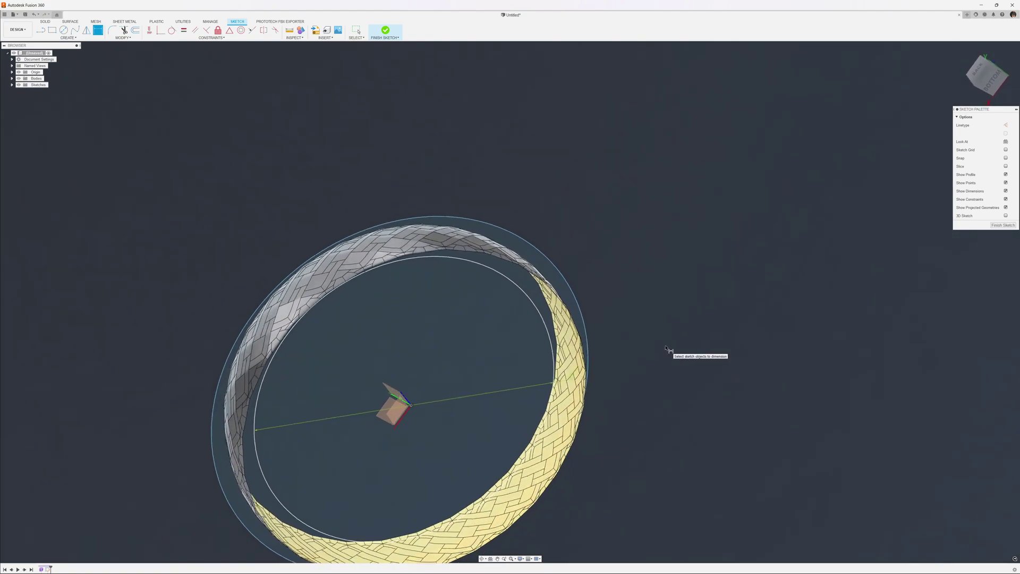
{"action": "middle_click_drag", "start_coordinate": [666, 348], "coordinate": [804, 282], "text": "shift"}
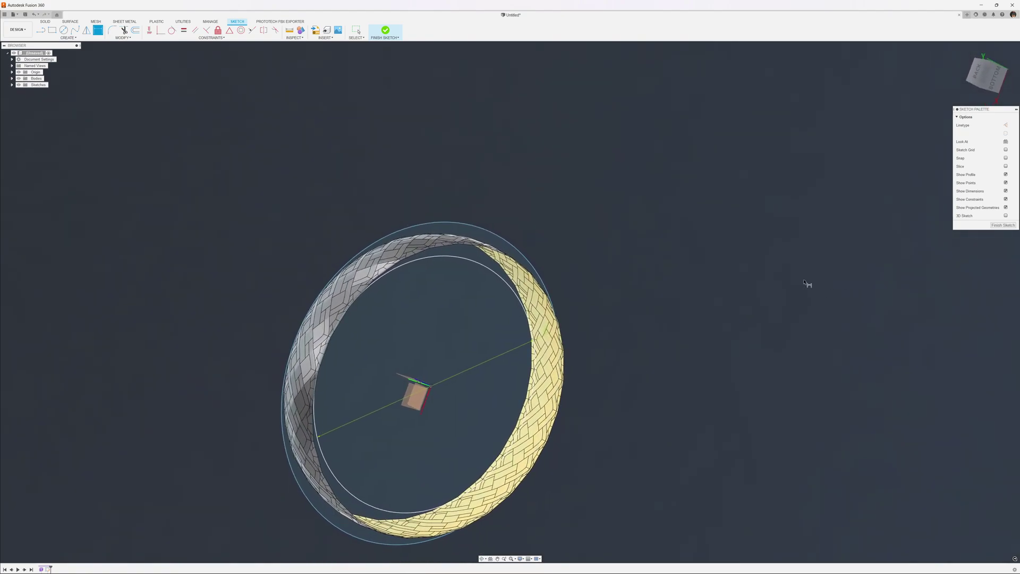
{"action": "left_click", "coordinate": [521, 235]}
{"action": "left_click", "coordinate": [533, 230]}
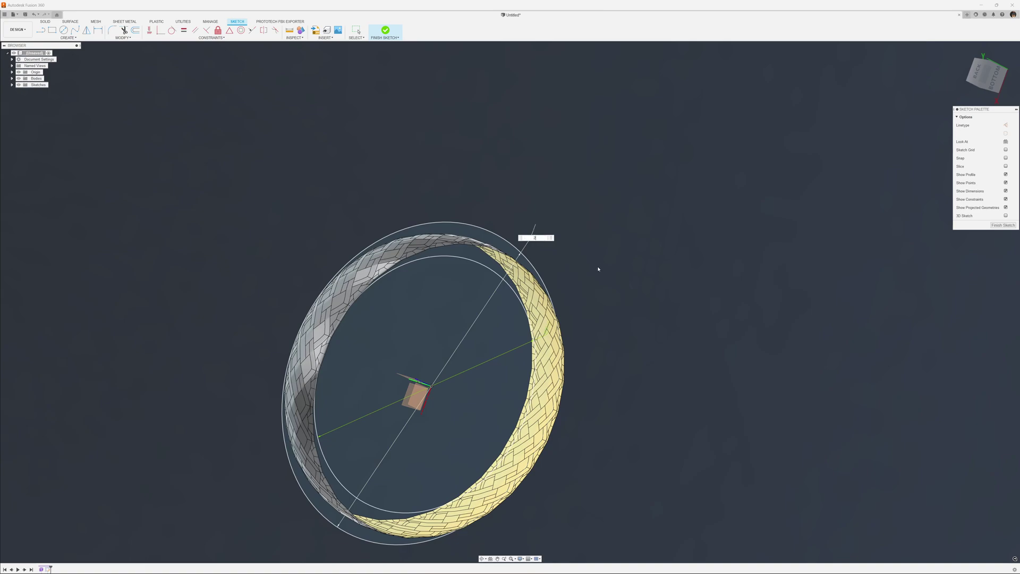
{"action": "key", "text": "Return"}
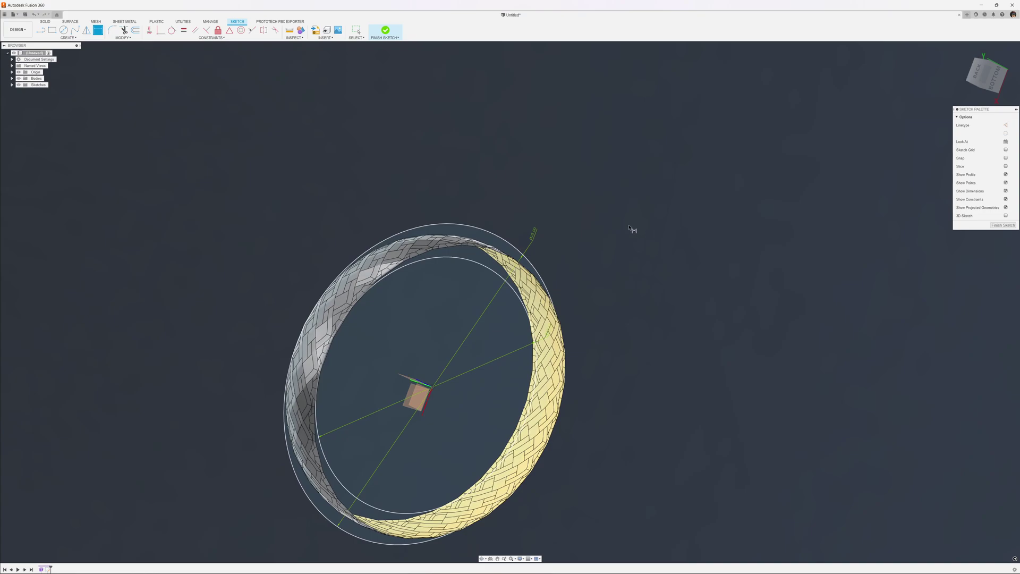
Step: Extrude the profile between the two circles symmetrically as a new body with a whole length of 4.1 mm
{"action": "key", "text": "e"}
{"action": "left_click", "coordinate": [539, 297]}
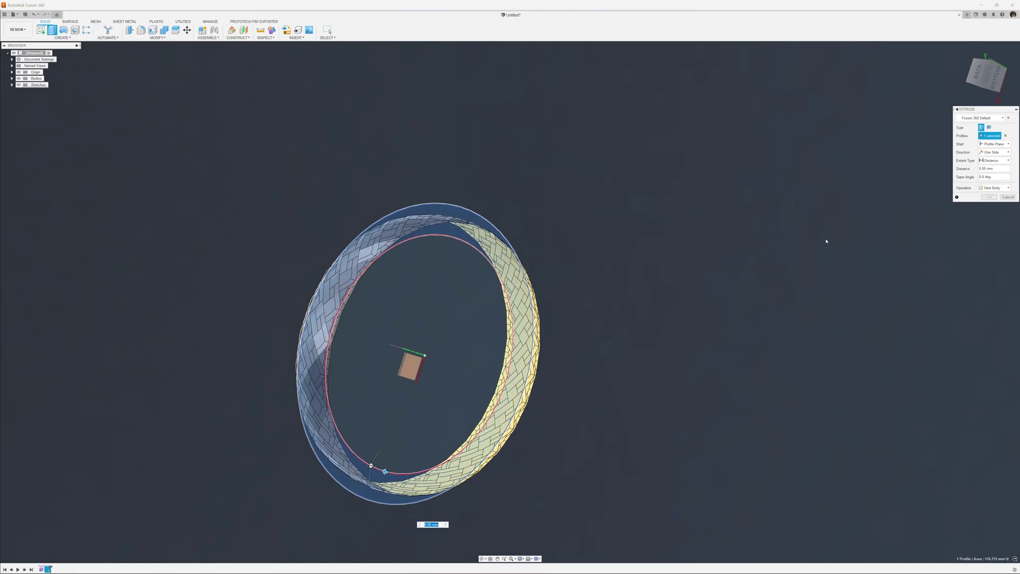
{"action": "left_click", "coordinate": [993, 152]}
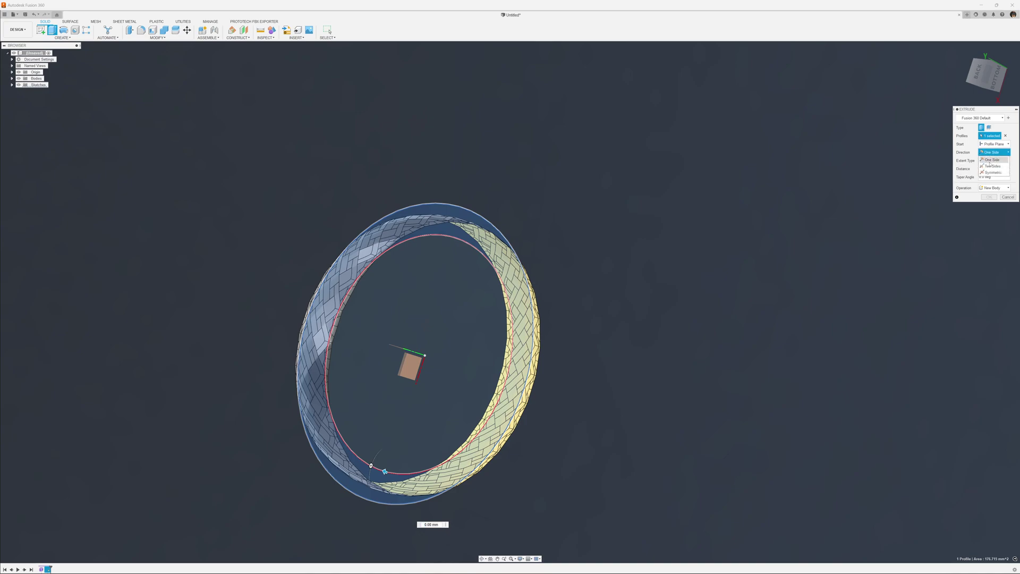
{"action": "left_click", "coordinate": [993, 173]}
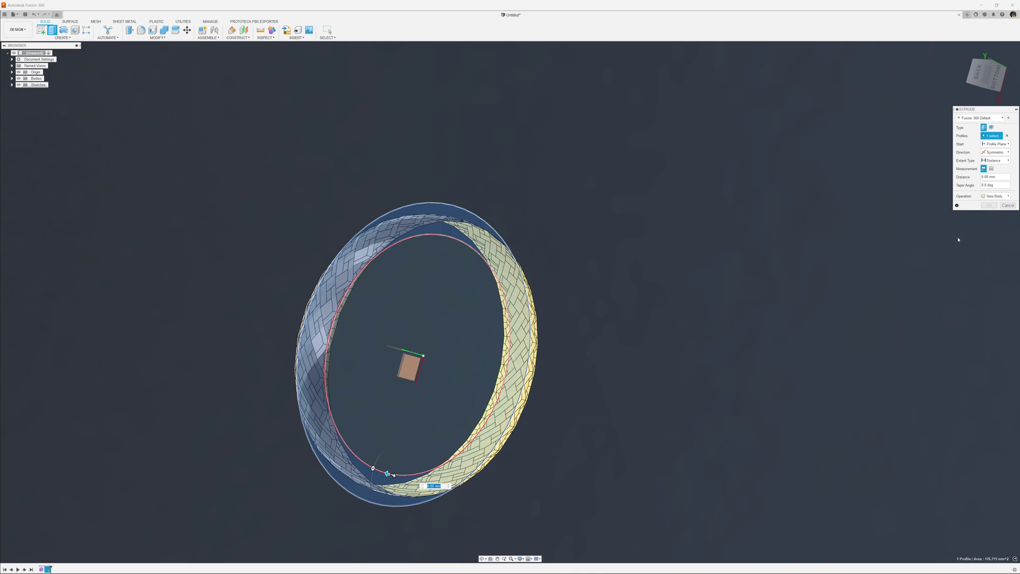
{"action": "left_click", "coordinate": [992, 169]}
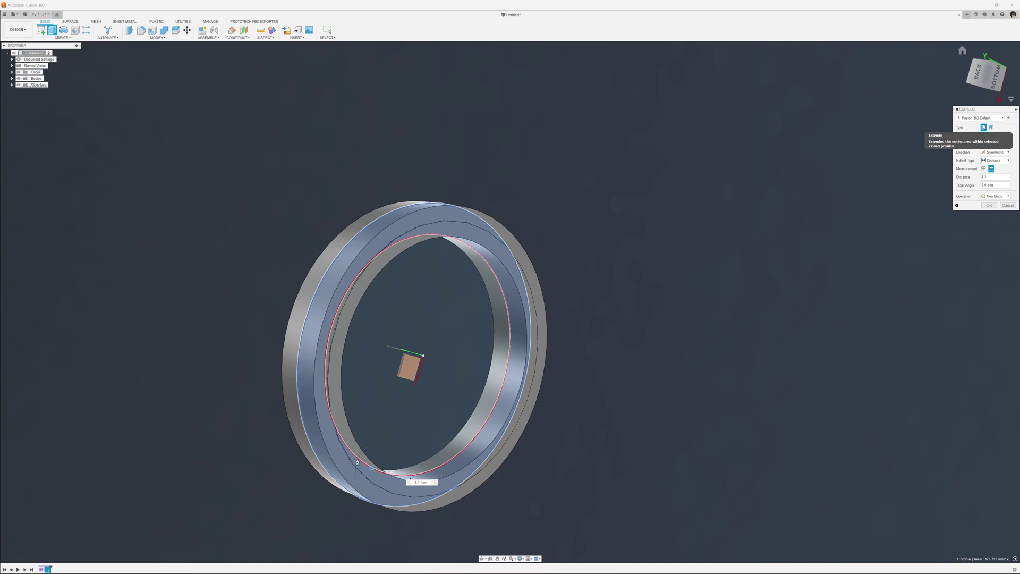
{"action": "left_click", "coordinate": [989, 205]}
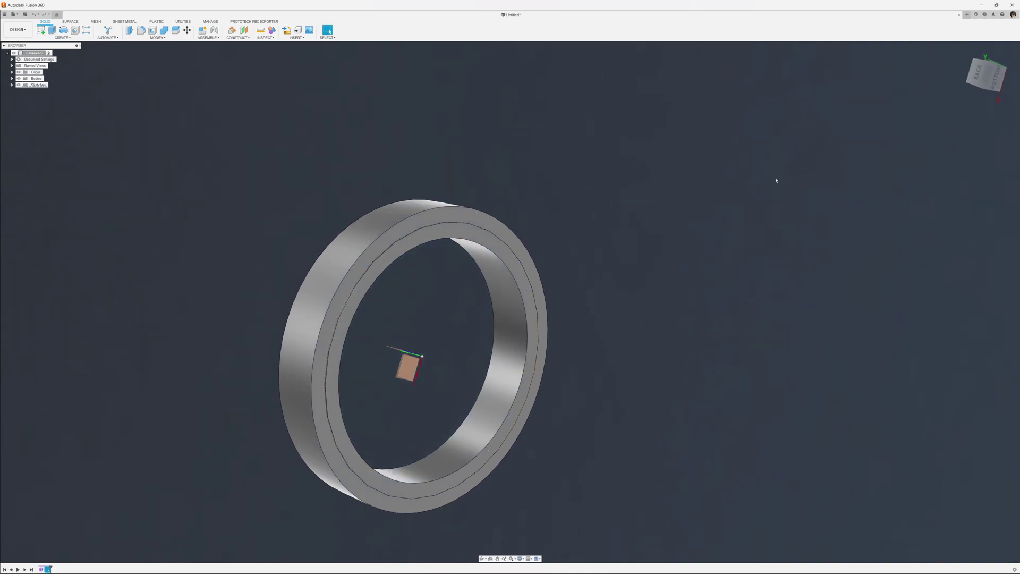
Step: Split the extruded ring body with the faceted surface as the splitting tool, with Extend Splitting Tool(s) turned off
{"action": "scroll", "coordinate": [350, 130], "scroll_direction": "up", "scroll_amount": 3}
{"action": "middle_click_drag", "start_coordinate": [260, 124], "coordinate": [232, 164], "text": "shift"}
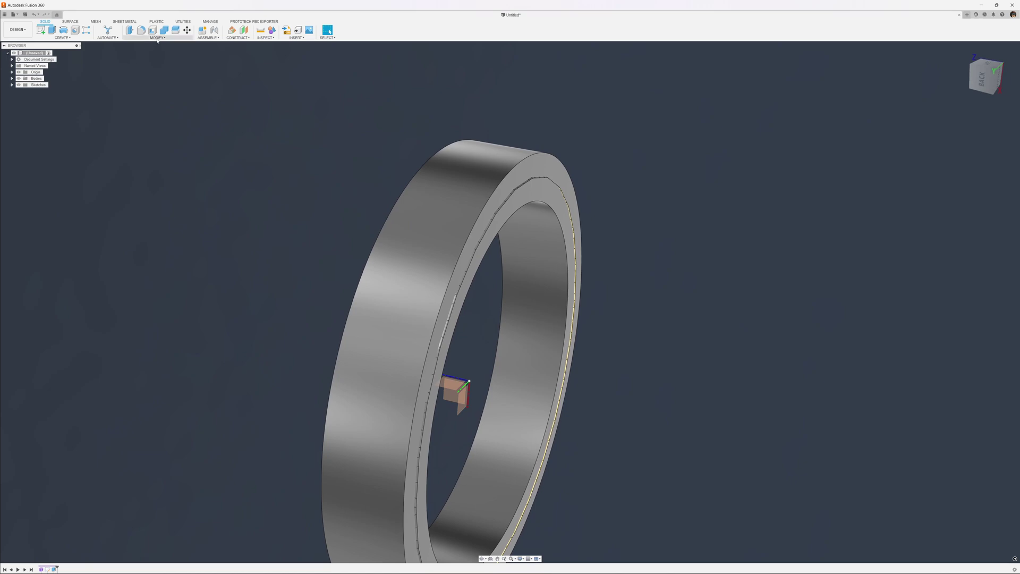
{"action": "left_click", "coordinate": [175, 30]}
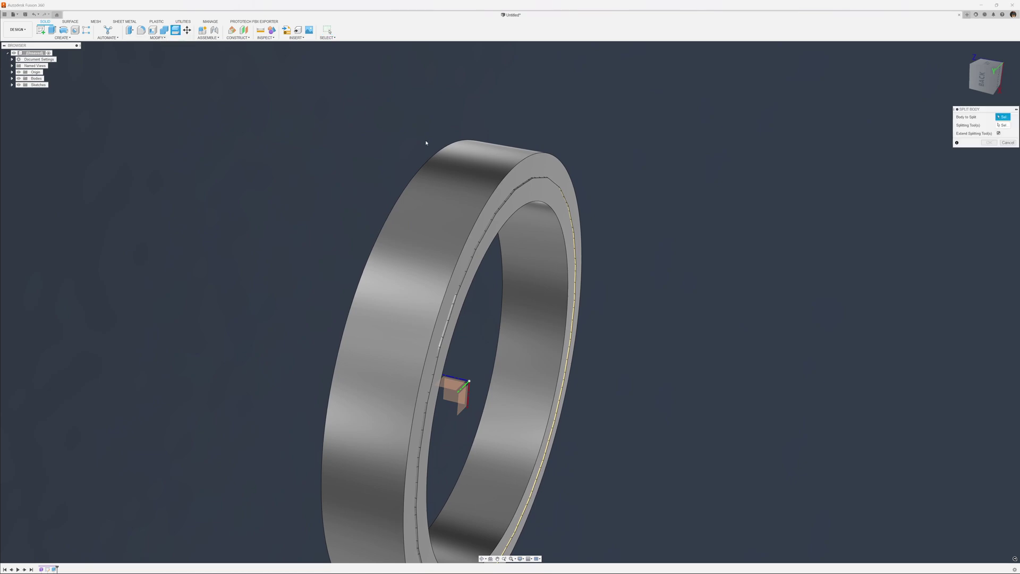
{"action": "left_click", "coordinate": [447, 164]}
{"action": "left_click", "coordinate": [996, 125]}
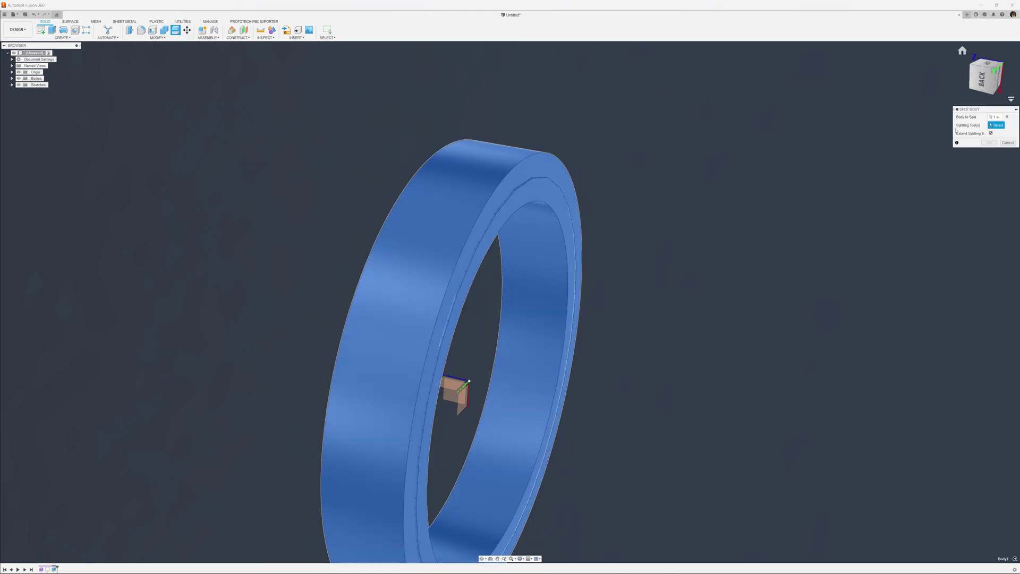
{"action": "left_click", "coordinate": [541, 182]}
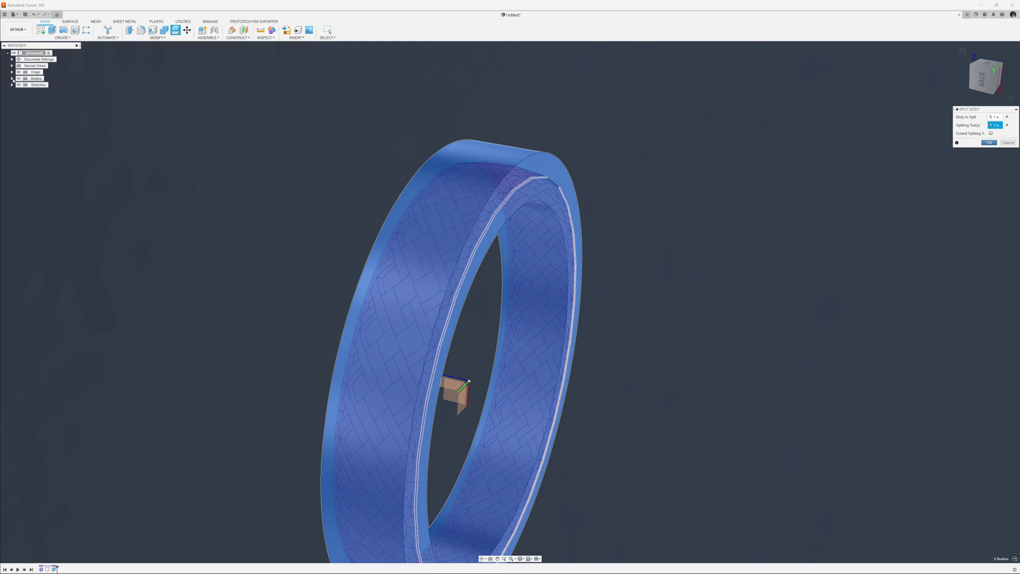
{"action": "key", "text": "Return"}
{"action": "key", "text": "alt+Tab"}
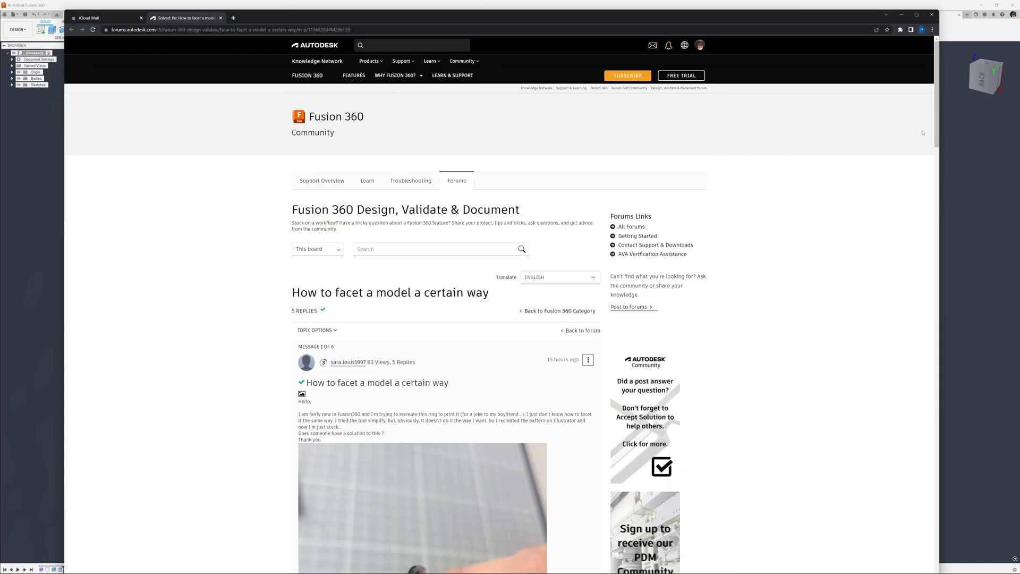
{"action": "key", "text": "alt+Tab"}
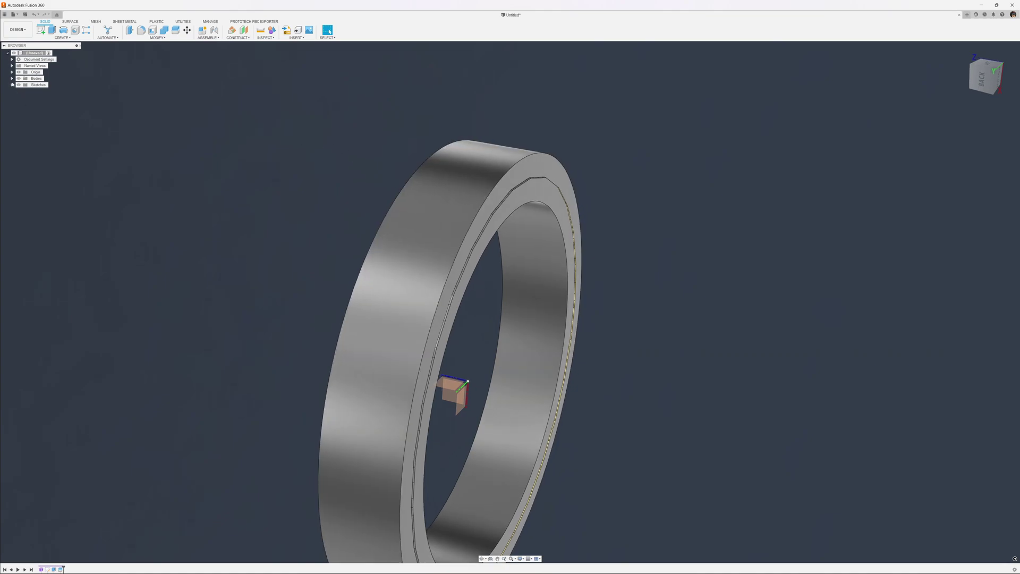
Step: Hide the faceted surface body and the leftover outer body from the split, keeping the solid faceted ring shown
{"action": "left_click", "coordinate": [11, 79]}
{"action": "left_click", "coordinate": [23, 91]}
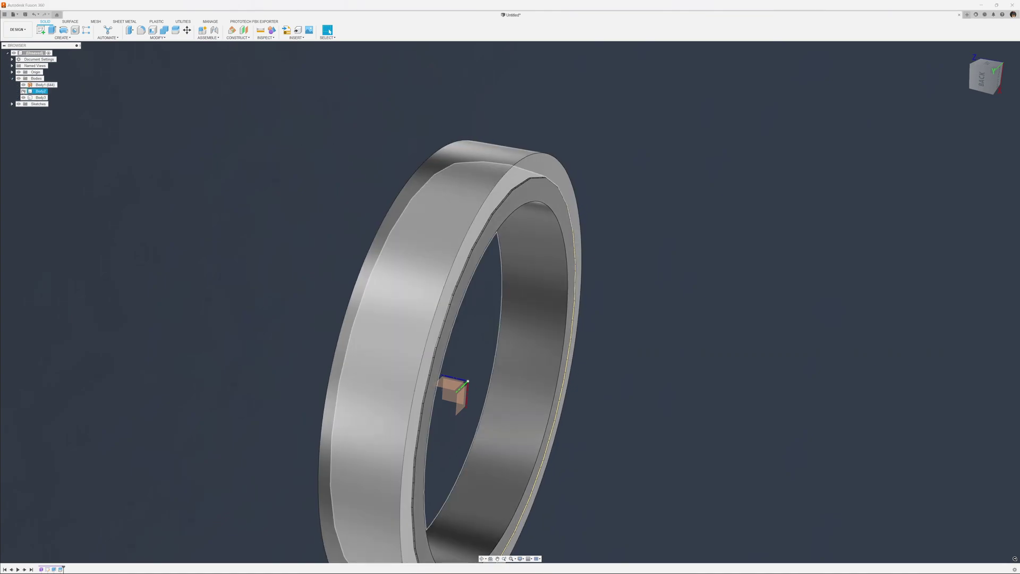
{"action": "left_click", "coordinate": [23, 91]}
{"action": "left_click", "coordinate": [24, 91]}
{"action": "left_click", "coordinate": [23, 97]}
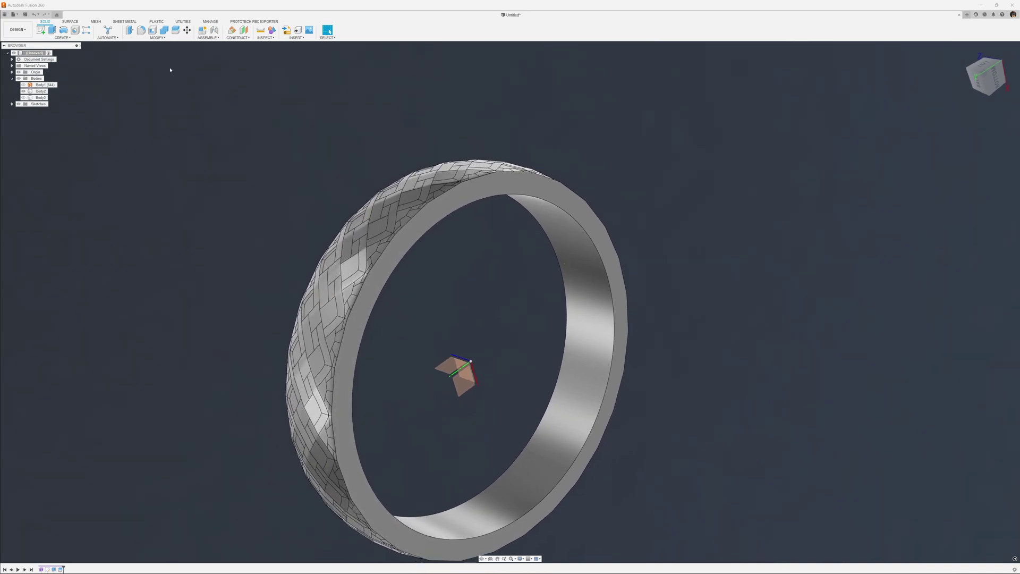
Step: Fillet both outer edge loops of the faceted ring body with a radius of 0.25 mm
{"action": "left_click", "coordinate": [141, 30]}
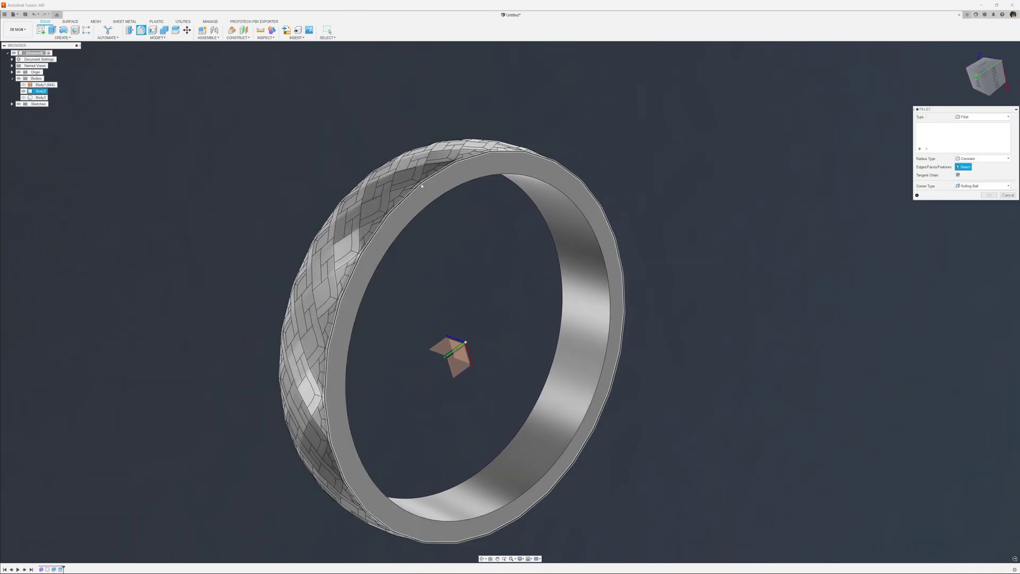
{"action": "left_click", "coordinate": [436, 203]}
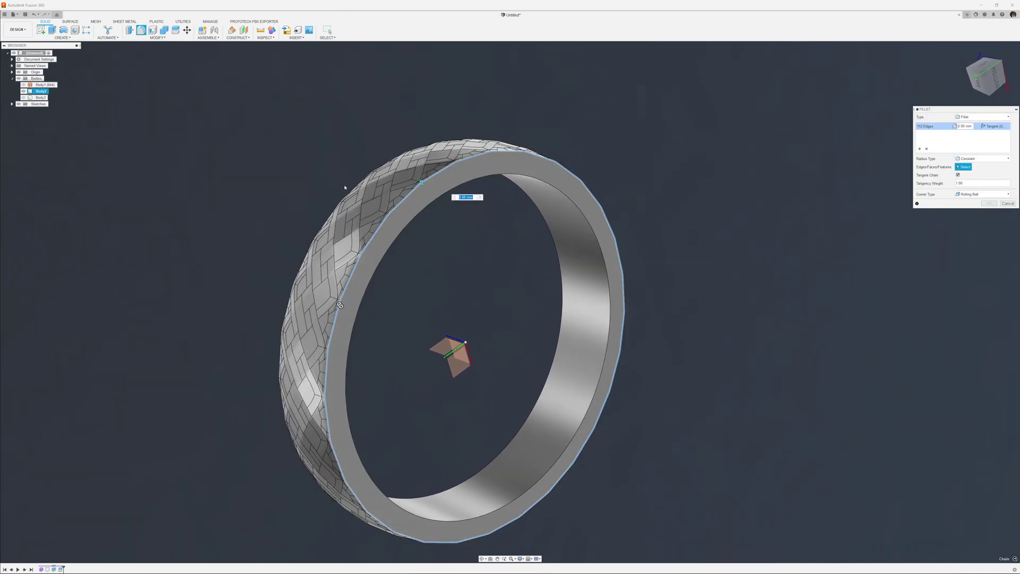
{"action": "middle_click_drag", "start_coordinate": [342, 191], "coordinate": [402, 228], "text": "shift"}
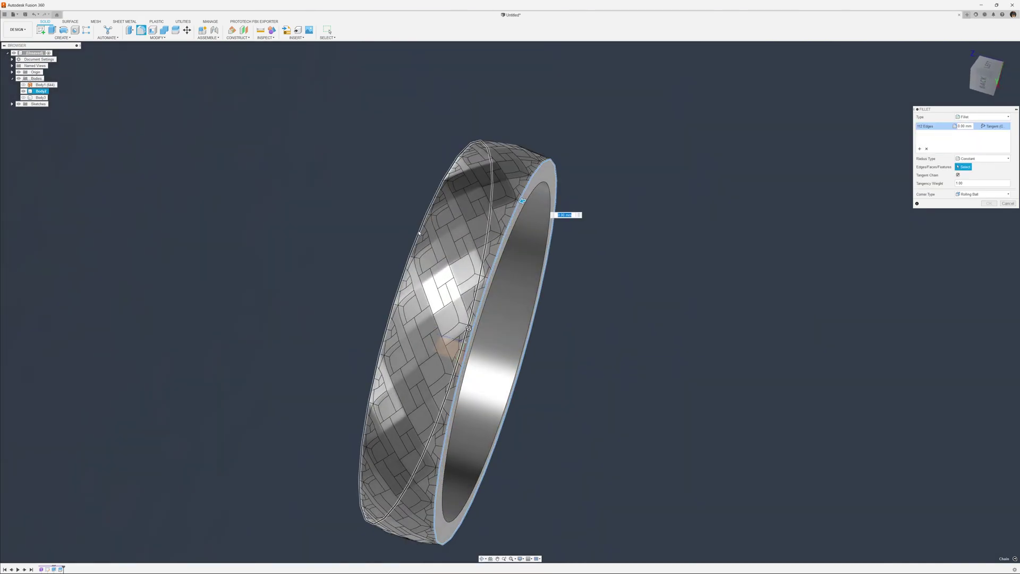
{"action": "left_click", "coordinate": [418, 231]}
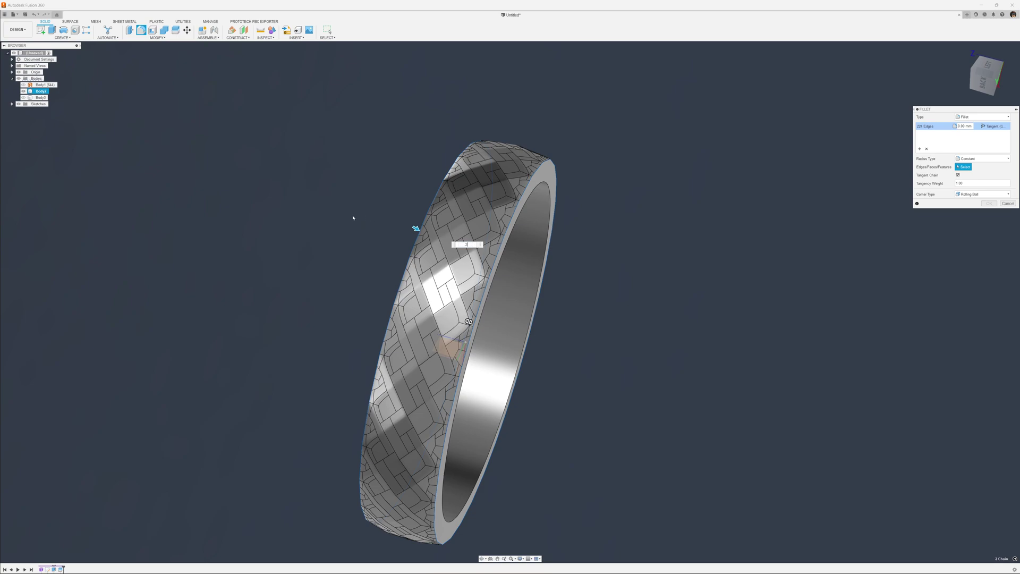
{"action": "type", "text": ".25"}
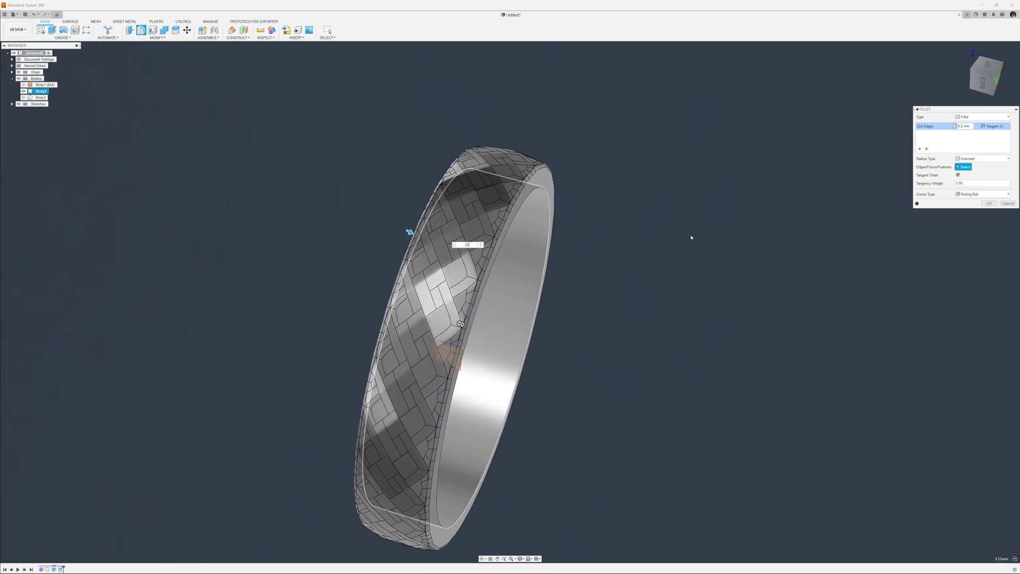
Step: Reduce the radius of the outer edge fillets to 0.125 mm and apply them
{"action": "middle_click_drag", "start_coordinate": [531, 251], "coordinate": [296, 230], "text": "shift"}
{"action": "scroll", "coordinate": [498, 251], "scroll_direction": "up", "scroll_amount": 4}
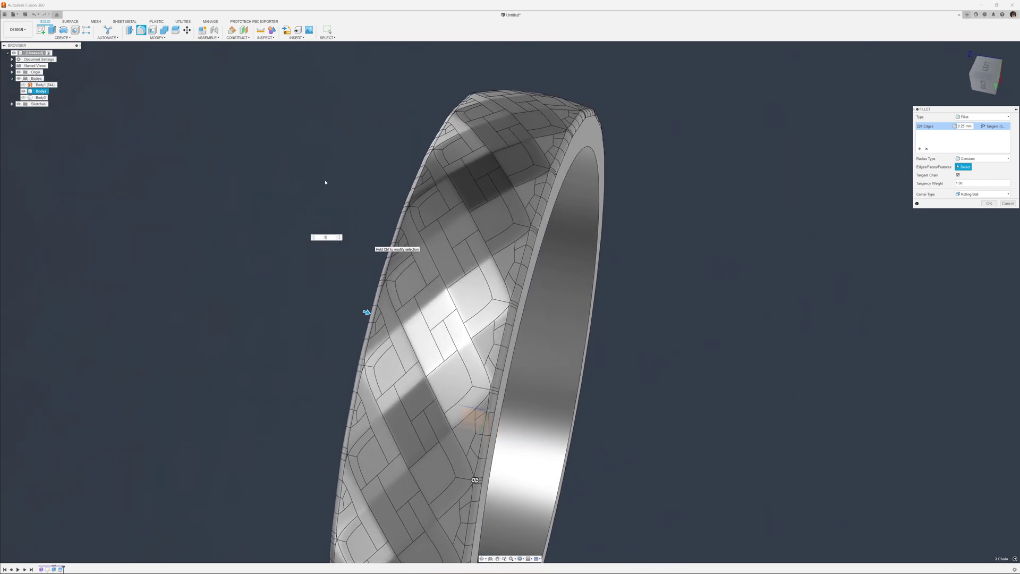
{"action": "type", "text": ".15"}
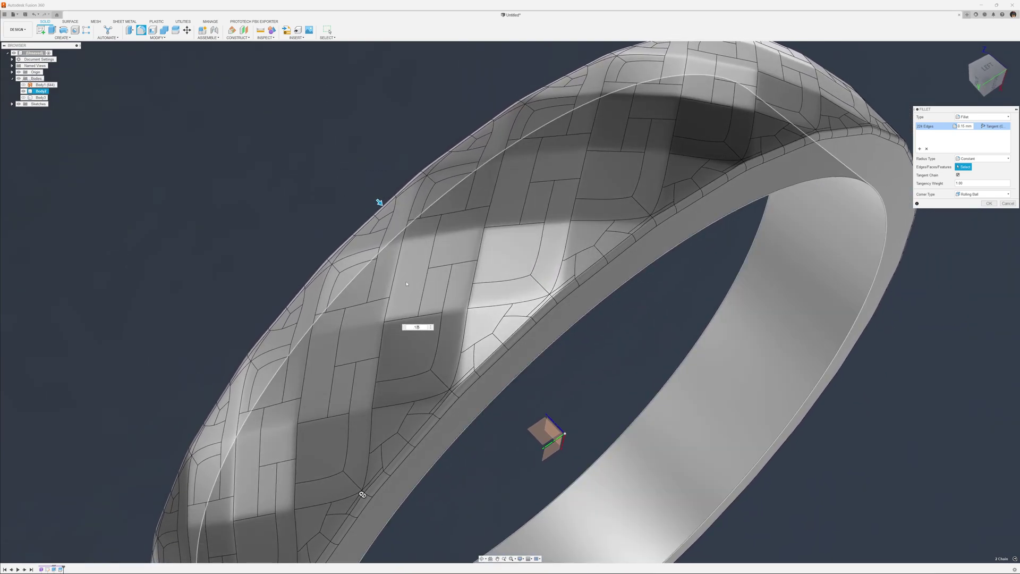
{"action": "type", "text": "5"}
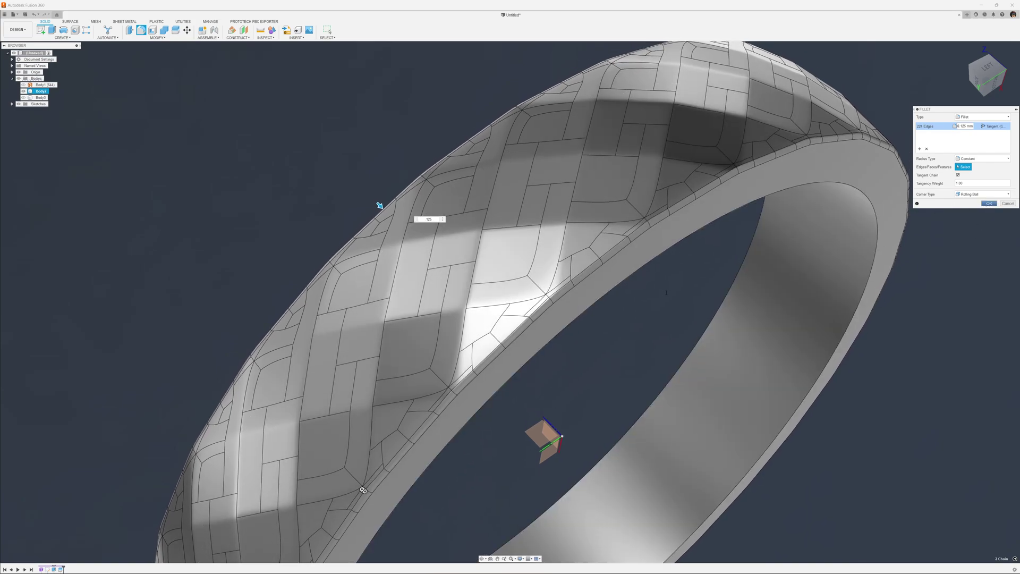
{"action": "key", "text": "Return"}
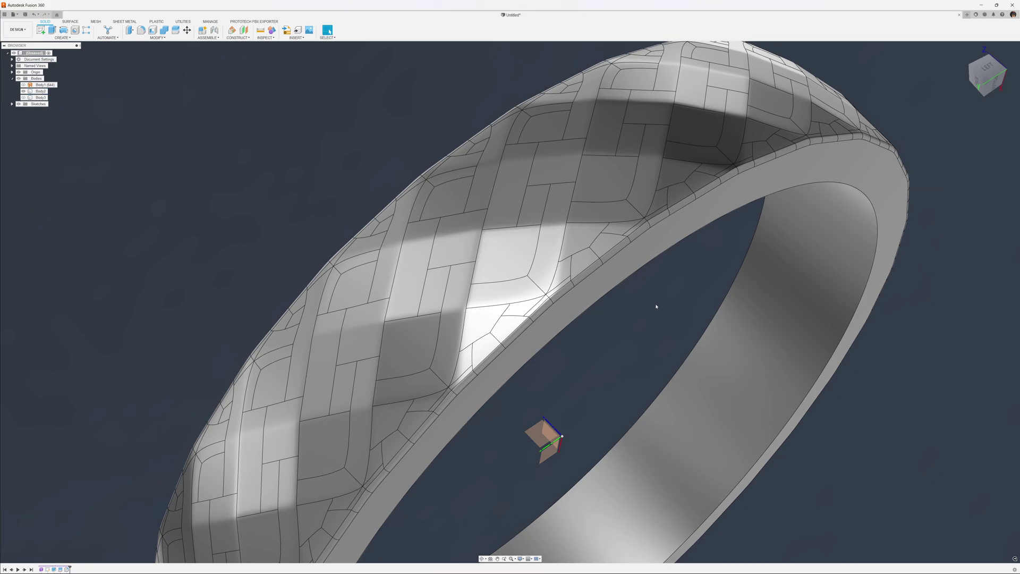
Step: Start a second fillet on the two circular inner edges of the ring with a radius of 1 mm
{"action": "right_click", "coordinate": [649, 303]}
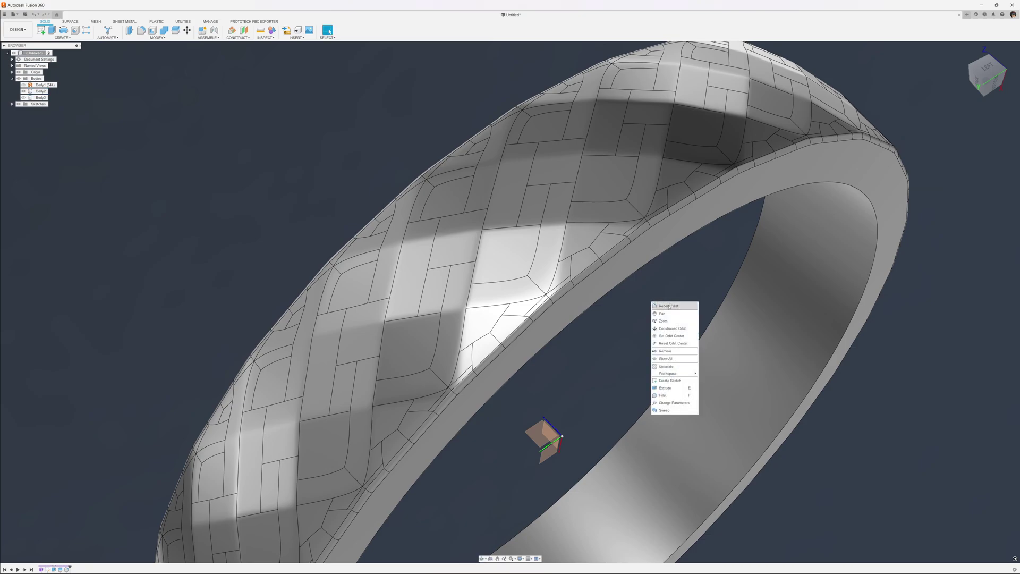
{"action": "left_click", "coordinate": [667, 306]}
{"action": "left_click", "coordinate": [706, 318]}
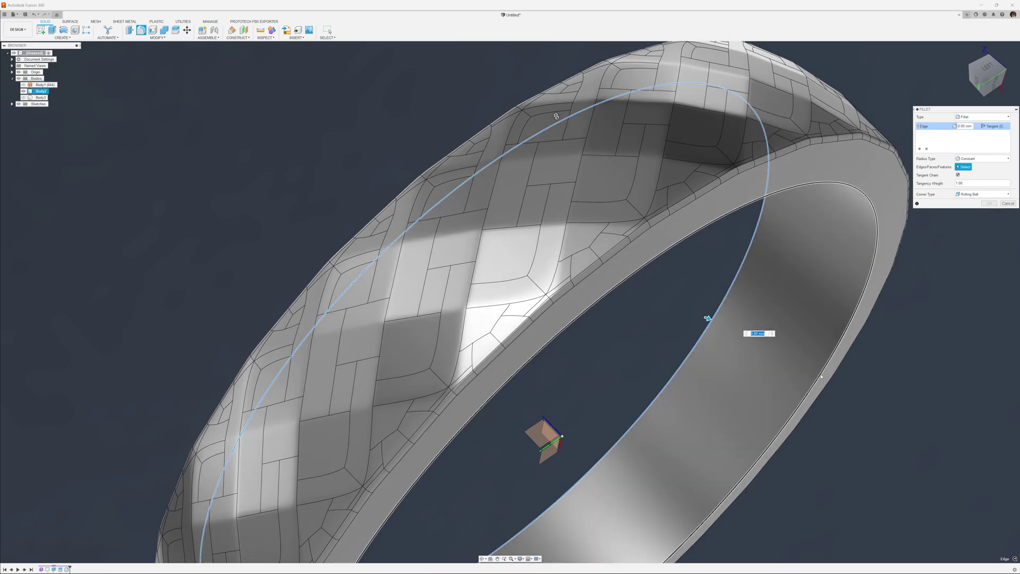
{"action": "left_click", "coordinate": [818, 376]}
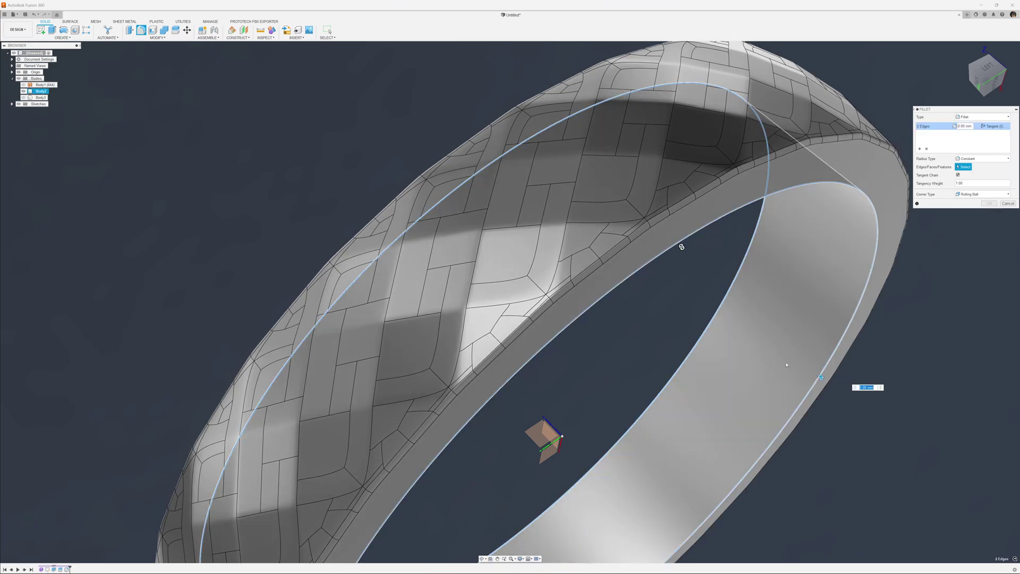
{"action": "type", "text": "1"}
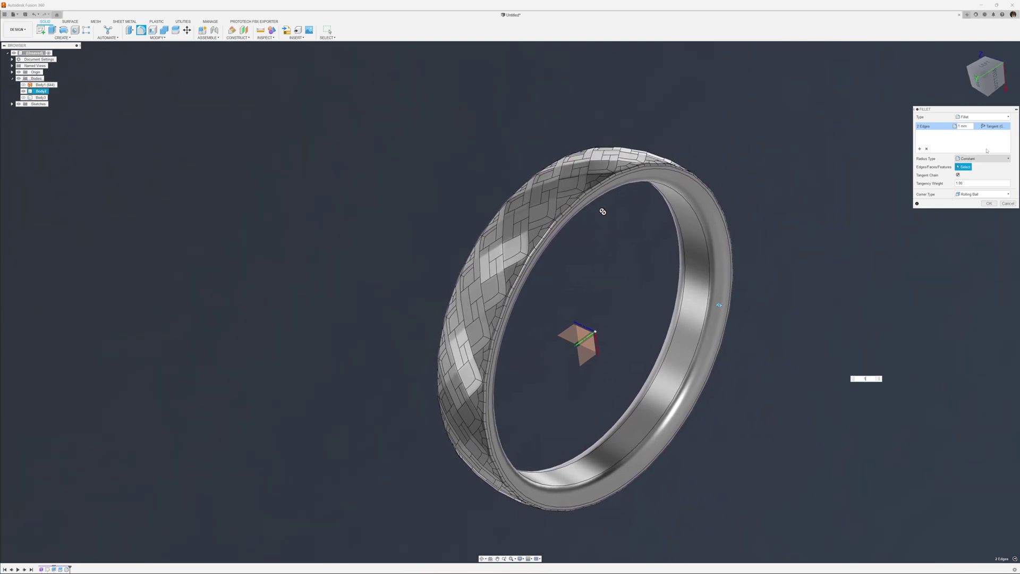
Step: Give the inner edge fillets curvature continuity and a tangency weight of 1.2, and apply them
{"action": "left_click", "coordinate": [995, 127]}
{"action": "left_click", "coordinate": [901, 205]}
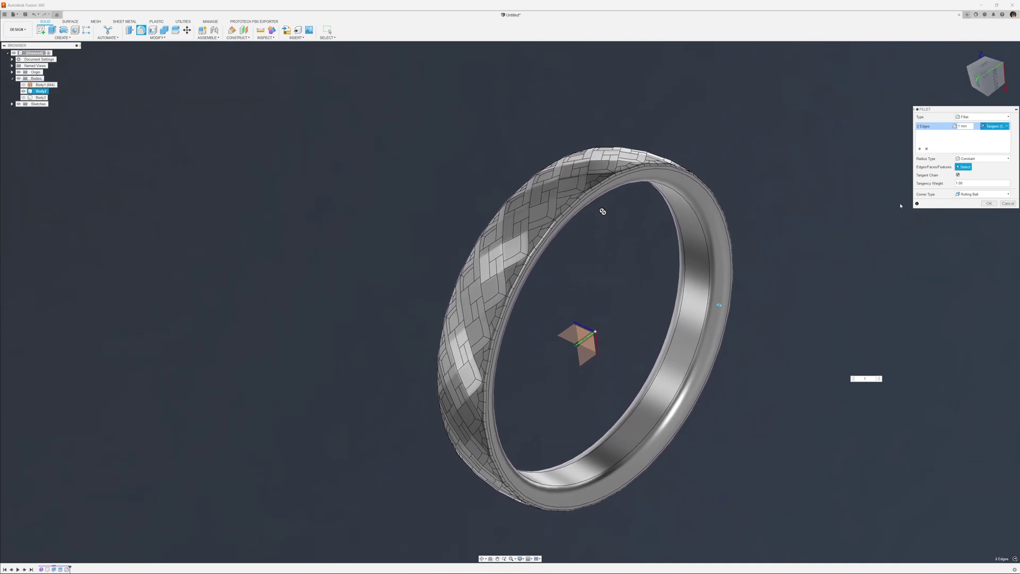
{"action": "scroll", "coordinate": [831, 230], "scroll_direction": "up", "scroll_amount": 5}
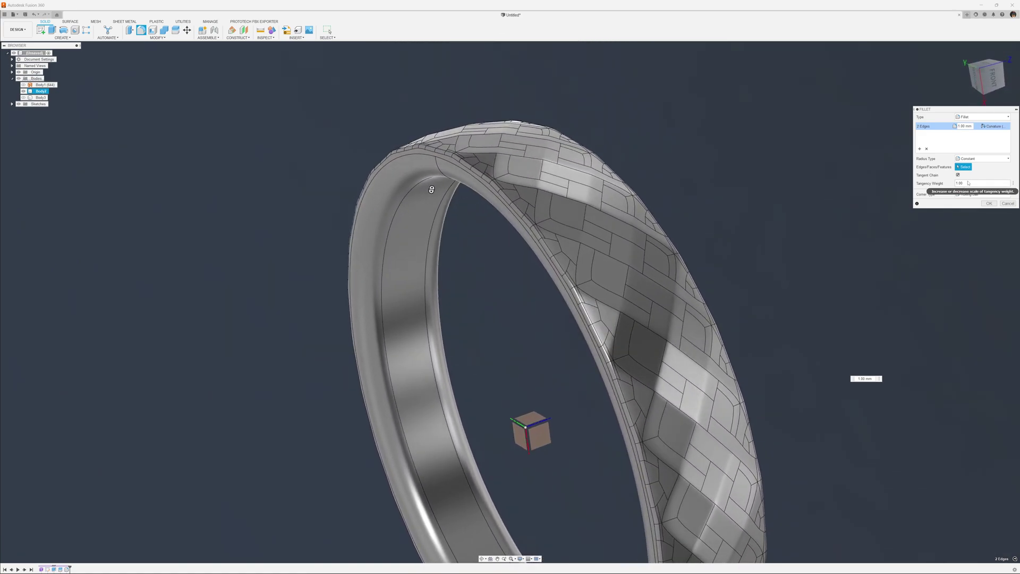
{"action": "left_click", "coordinate": [967, 183]}
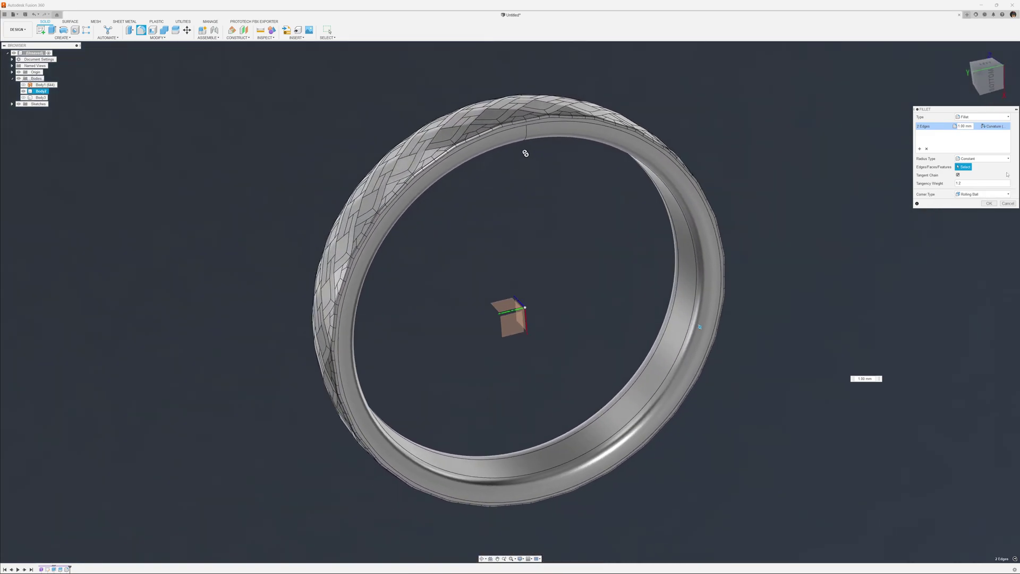
{"action": "left_click", "coordinate": [984, 205]}
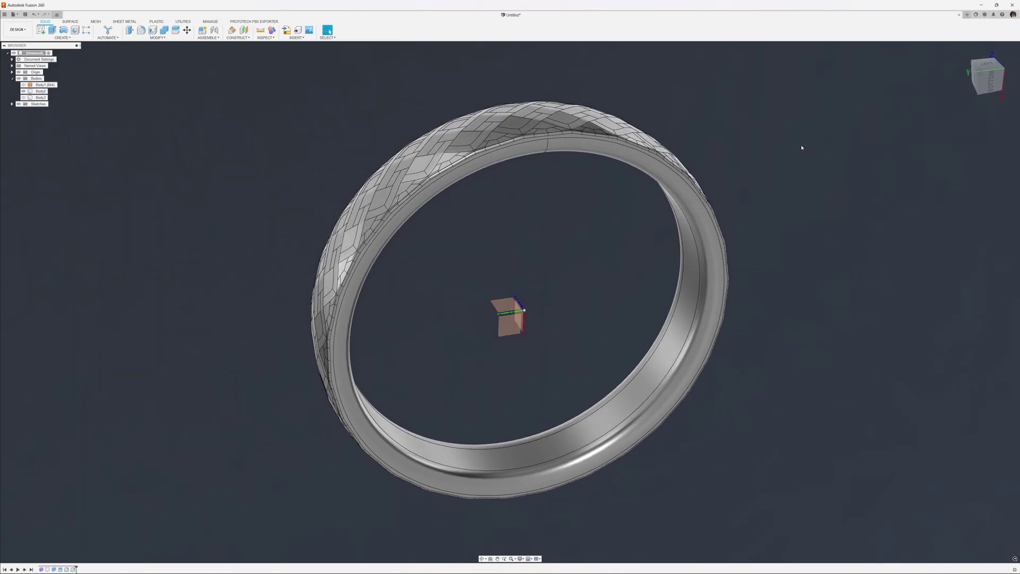
Step: Apply the Gold - Polished appearance to the whole ring body, seen from the home view
{"action": "left_click", "coordinate": [961, 51]}
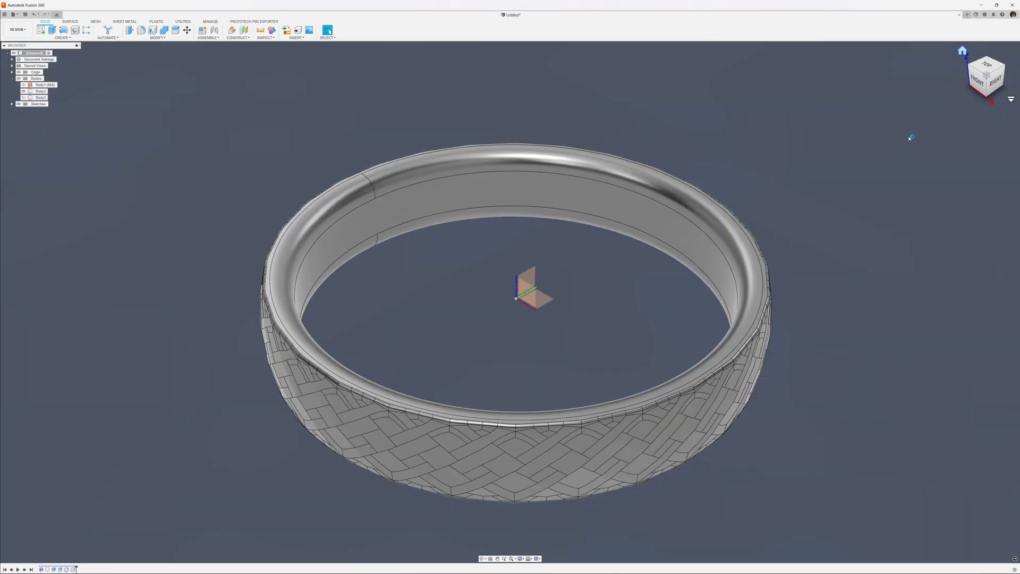
{"action": "scroll", "coordinate": [830, 171], "scroll_direction": "down", "scroll_amount": 3}
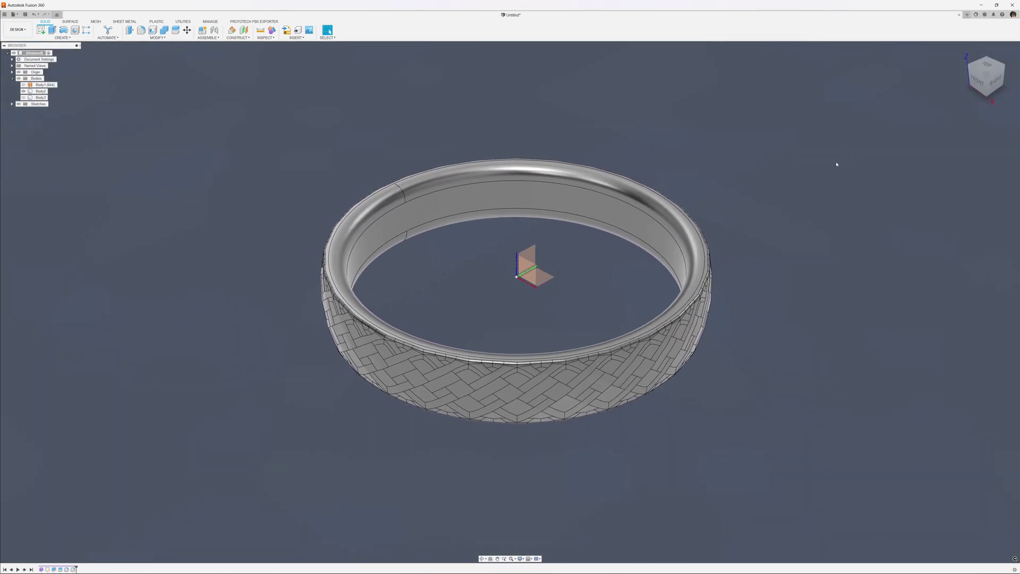
{"action": "key", "text": "a"}
{"action": "left_click_drag", "start_coordinate": [926, 286], "coordinate": [704, 301]}
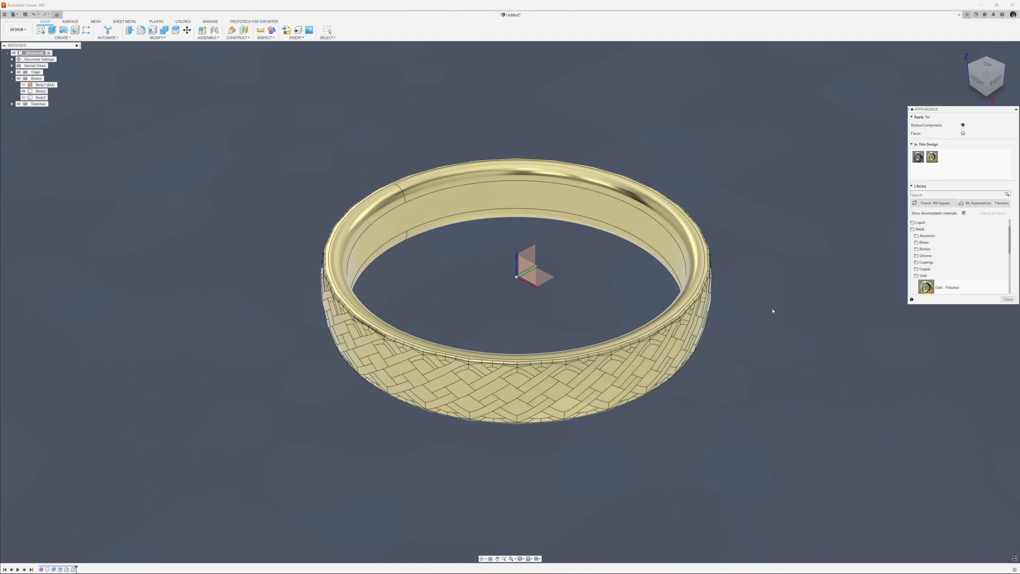
{"action": "left_click", "coordinate": [1008, 299]}
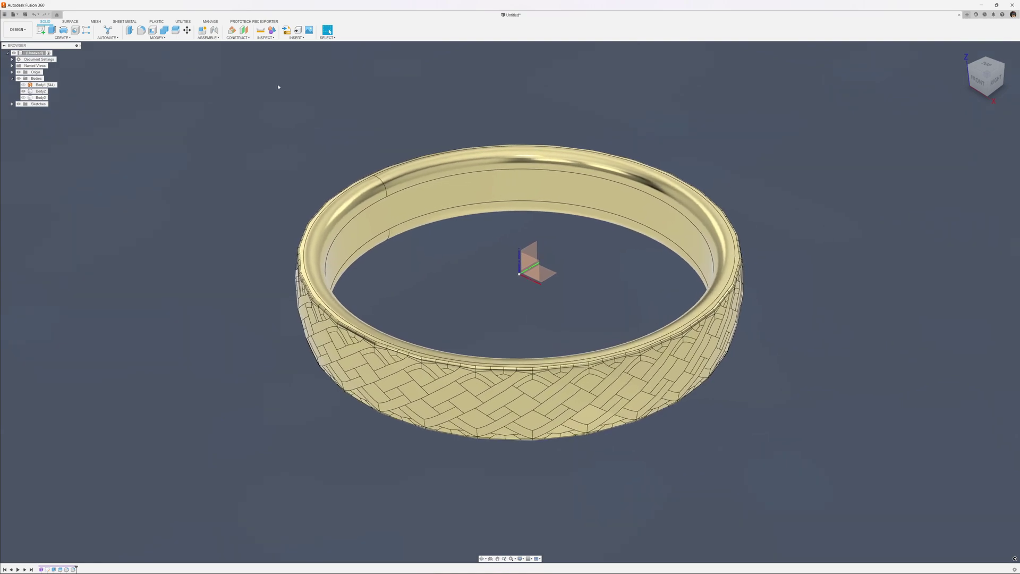
Step: Switch from the Design workspace to the Render workspace with the gold ring in view
{"action": "left_click", "coordinate": [18, 30]}
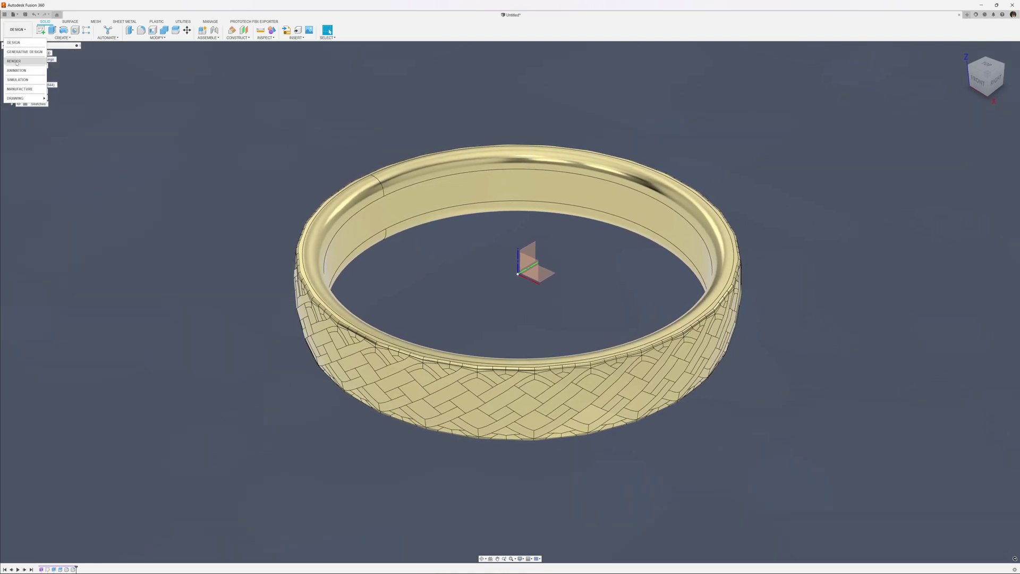
{"action": "left_click", "coordinate": [16, 62]}
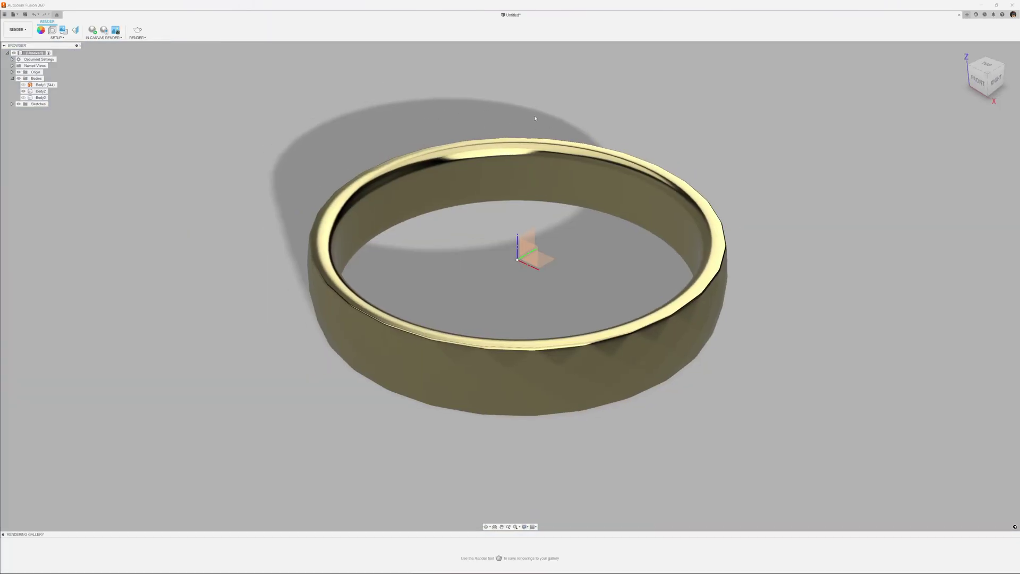
{"action": "scroll", "coordinate": [214, 141], "scroll_direction": "down", "scroll_amount": 1}
{"action": "middle_click_drag", "start_coordinate": [214, 142], "coordinate": [229, 78], "text": "shift"}
{"action": "scroll", "coordinate": [214, 140], "scroll_direction": "up", "scroll_amount": 3}
{"action": "scroll", "coordinate": [229, 77], "scroll_direction": "down", "scroll_amount": 1}
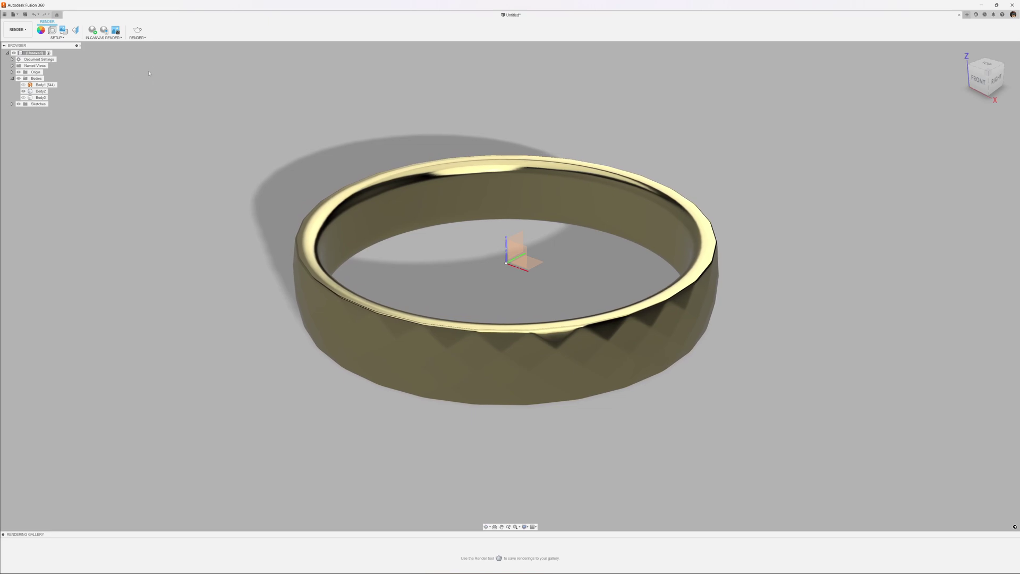
Step: Change the render scene's solid background color to dark grey
{"action": "left_click", "coordinate": [53, 30]}
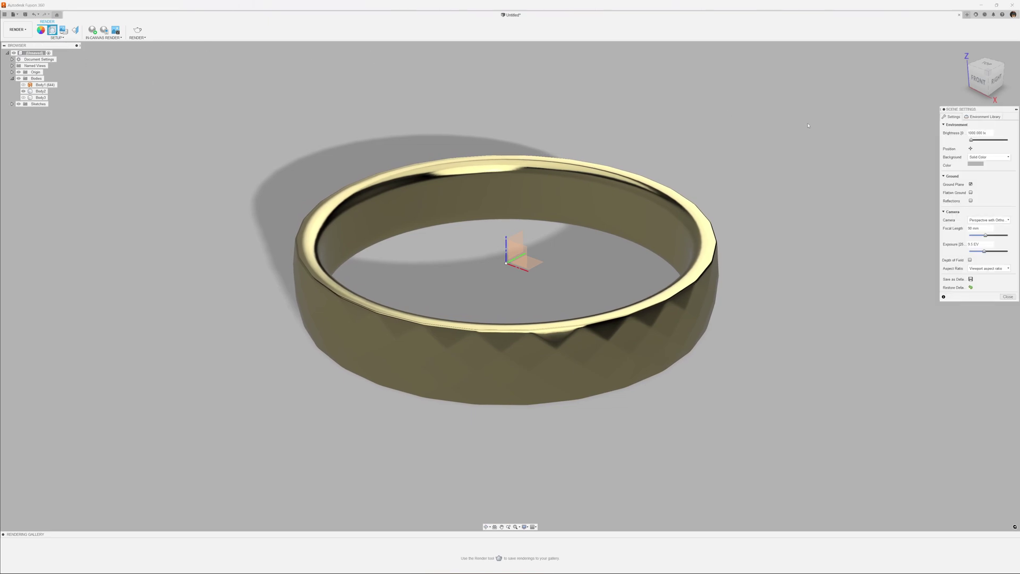
{"action": "left_click", "coordinate": [975, 165]}
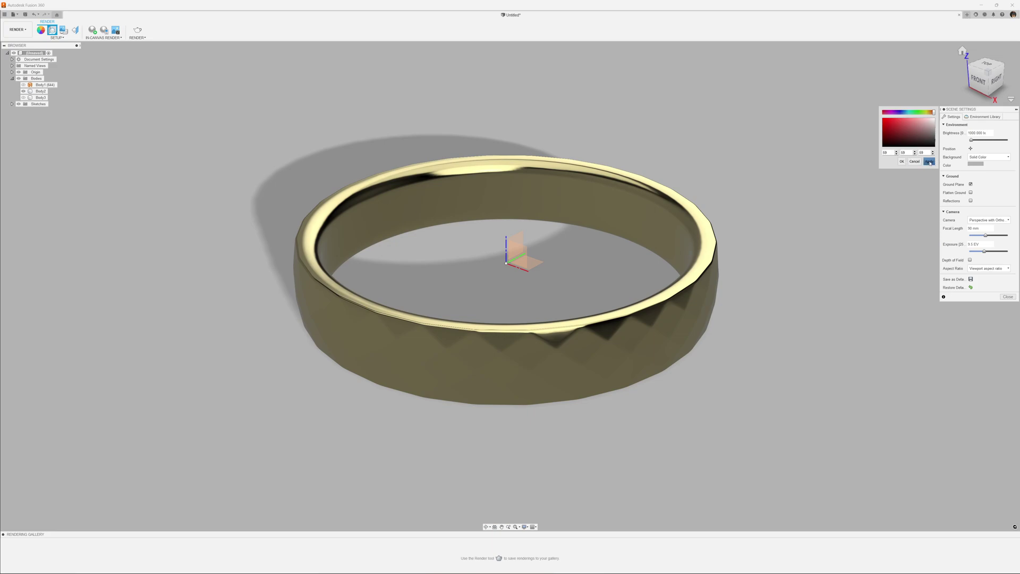
{"action": "left_click", "coordinate": [929, 162]}
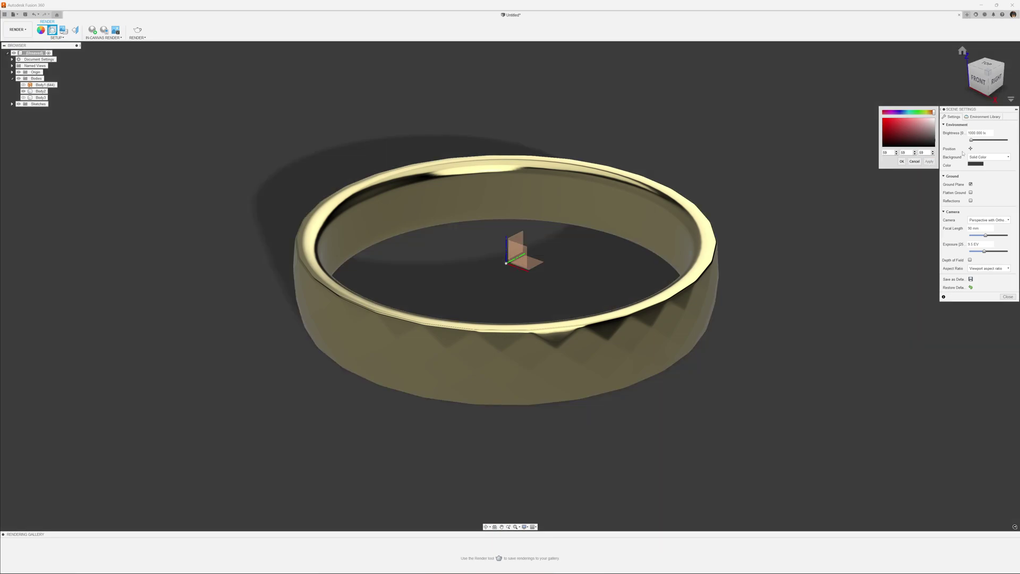
{"action": "left_click", "coordinate": [913, 162]}
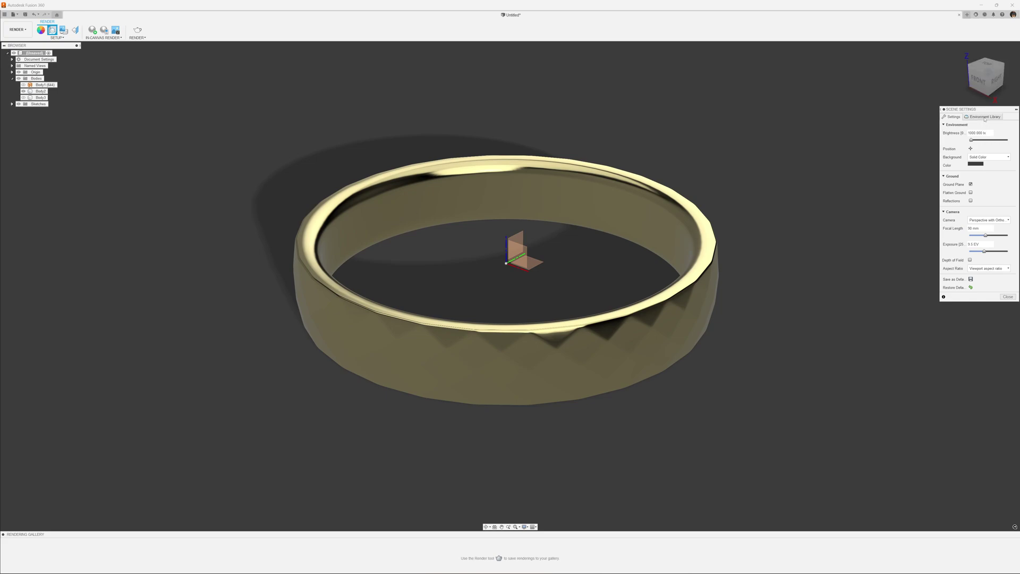
Step: Attach stpeters_probe3.hdr from the HDRI folder in Dropbox as the scene's custom environment
{"action": "left_click", "coordinate": [983, 117]}
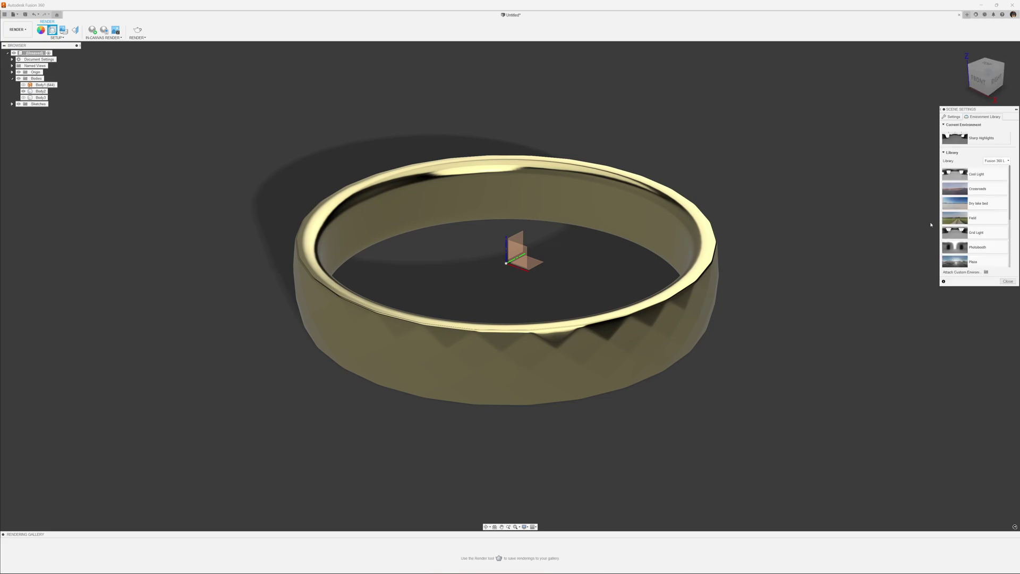
{"action": "left_click", "coordinate": [986, 273]}
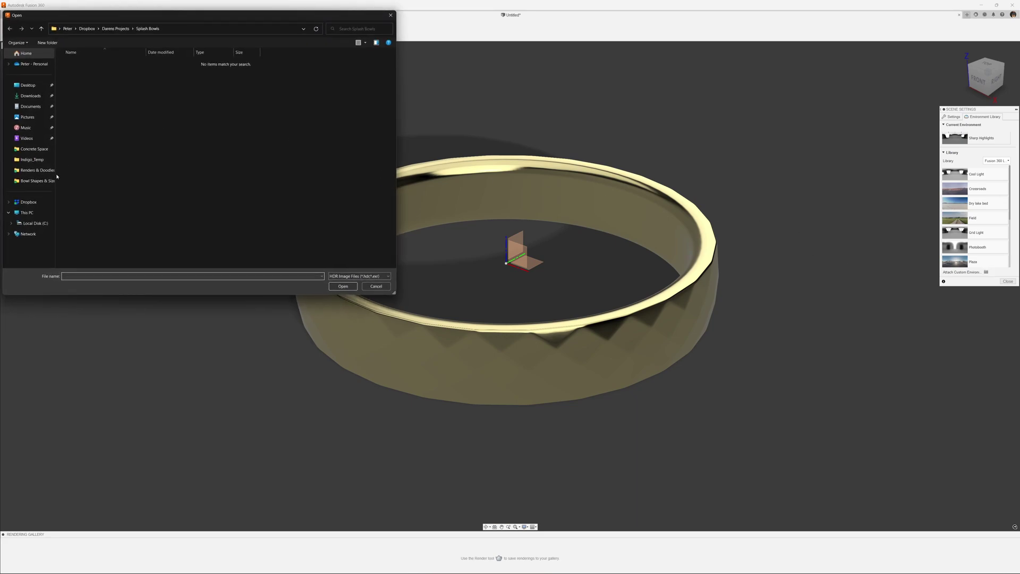
{"action": "left_click", "coordinate": [29, 203]}
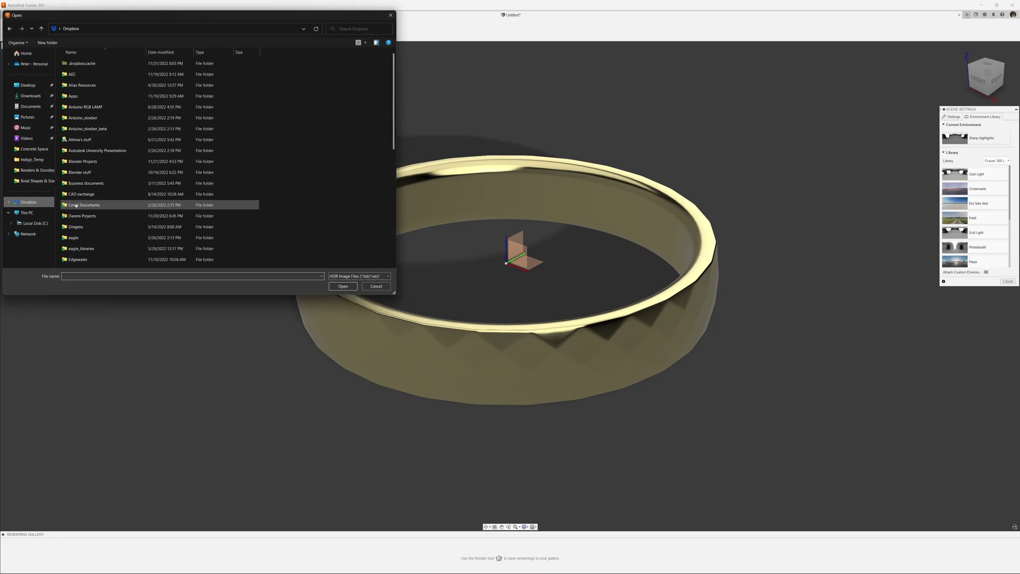
{"action": "scroll", "coordinate": [81, 232], "scroll_direction": "down", "scroll_amount": 7}
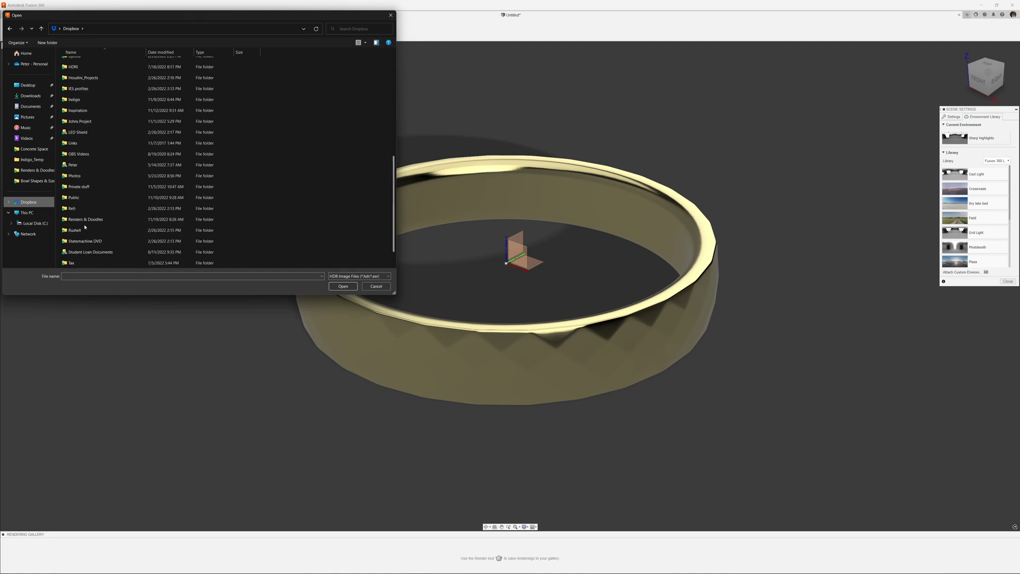
{"action": "scroll", "coordinate": [84, 222], "scroll_direction": "down", "scroll_amount": 1}
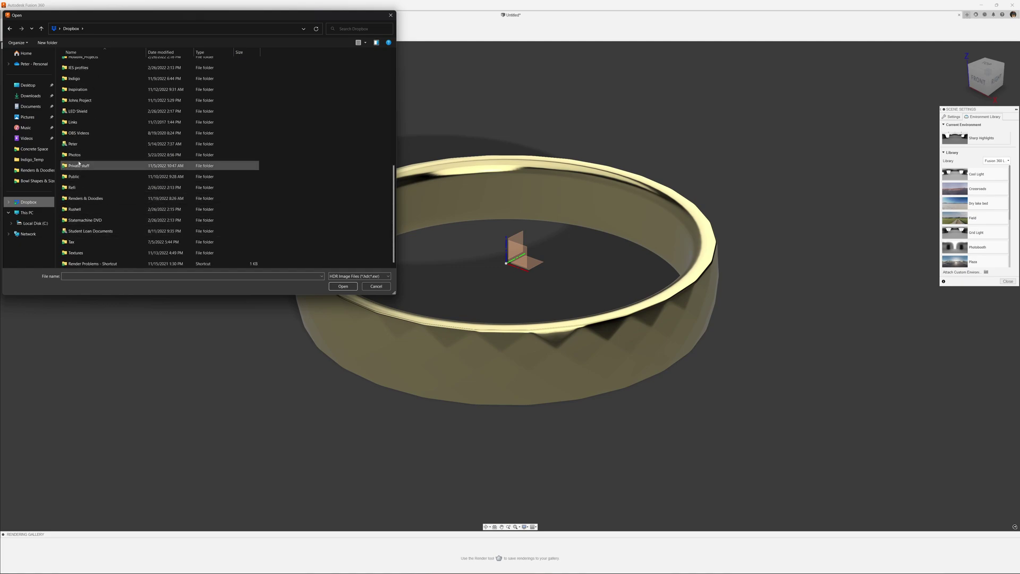
{"action": "scroll", "coordinate": [78, 154], "scroll_direction": "up", "scroll_amount": 3}
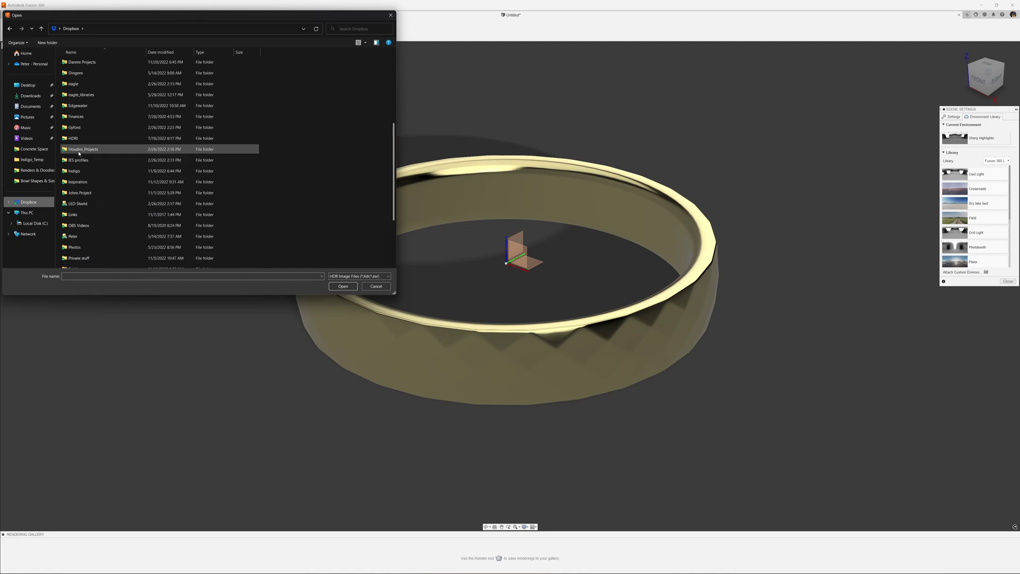
{"action": "double_click", "coordinate": [75, 138]}
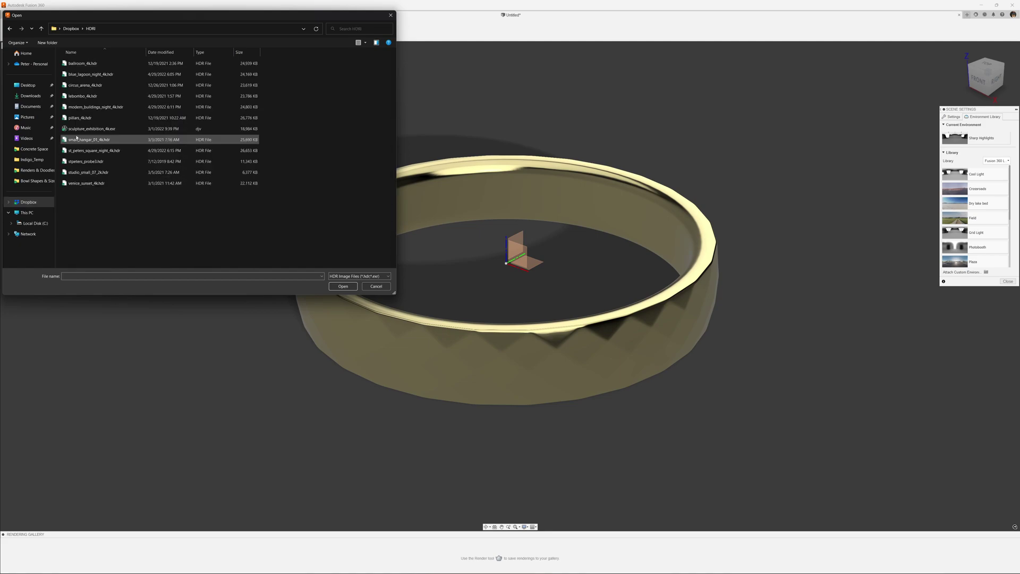
{"action": "left_click", "coordinate": [92, 162]}
{"action": "double_click", "coordinate": [92, 162]}
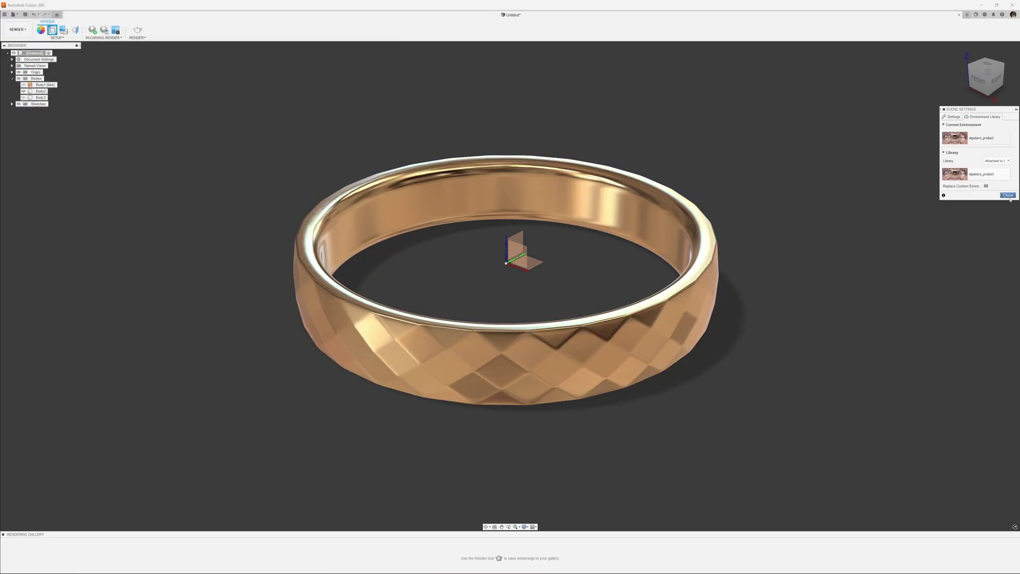
{"action": "left_click", "coordinate": [1008, 195]}
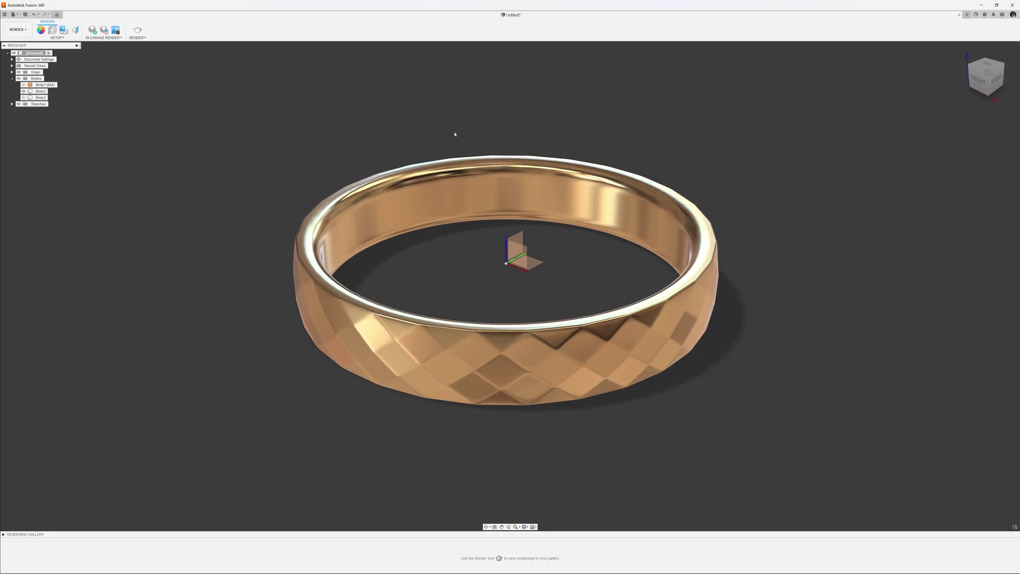
Step: Frame the whole ring in the view and start the in-canvas render
{"action": "scroll", "coordinate": [440, 146], "scroll_direction": "up", "scroll_amount": 1}
{"action": "scroll", "coordinate": [319, 128], "scroll_direction": "down", "scroll_amount": 1}
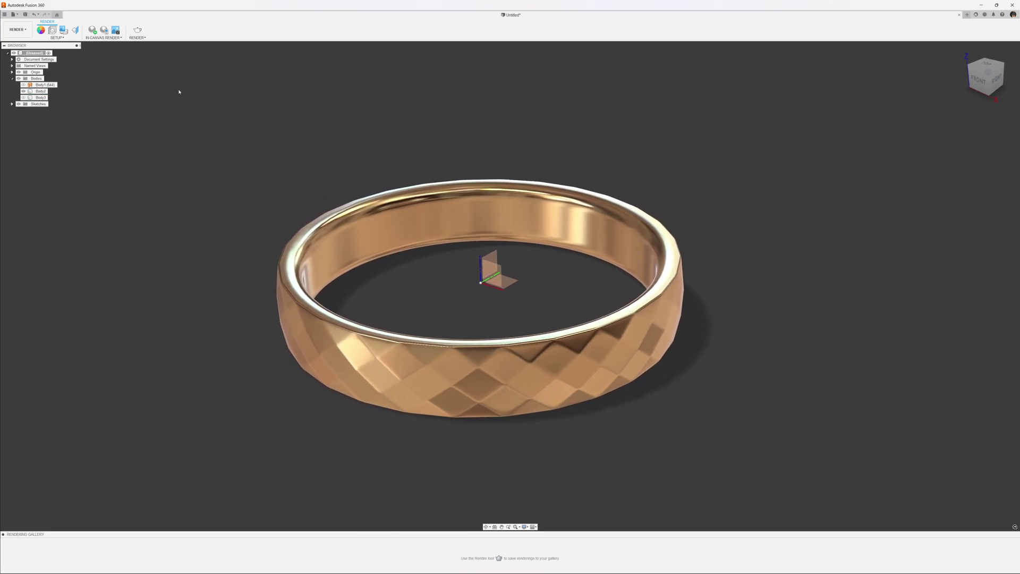
{"action": "scroll", "coordinate": [181, 87], "scroll_direction": "down", "scroll_amount": 1}
{"action": "left_click", "coordinate": [92, 34]}
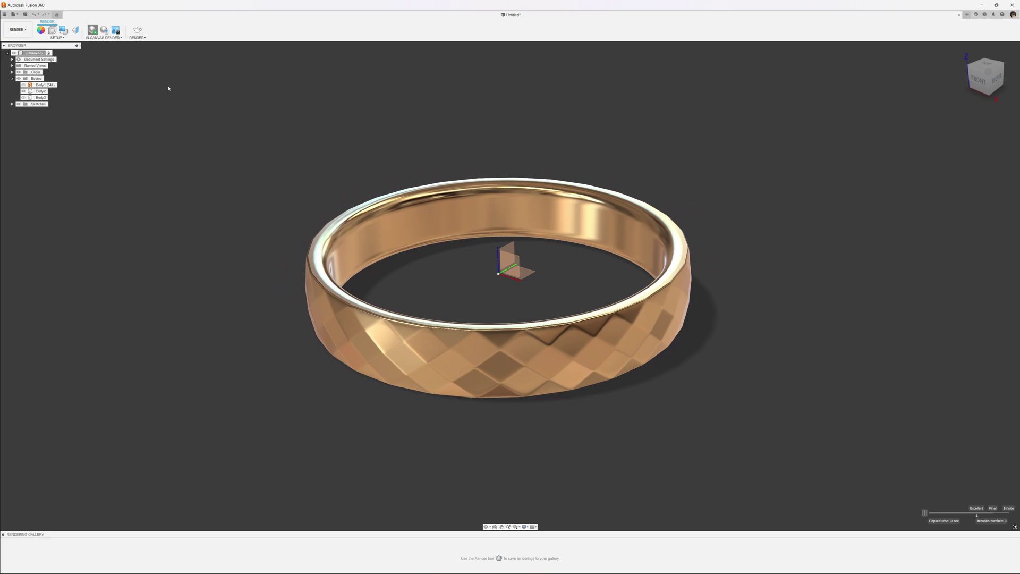